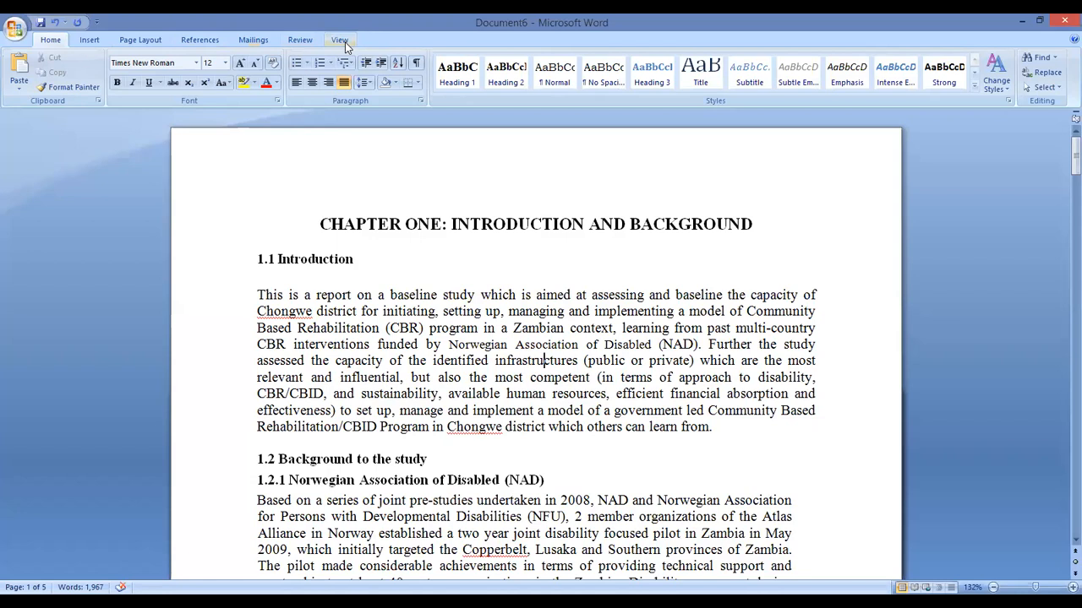
Insert the built-in Conservative cover page at the front of the report and look it over
{"action": "left_click", "coordinate": [84, 40]}
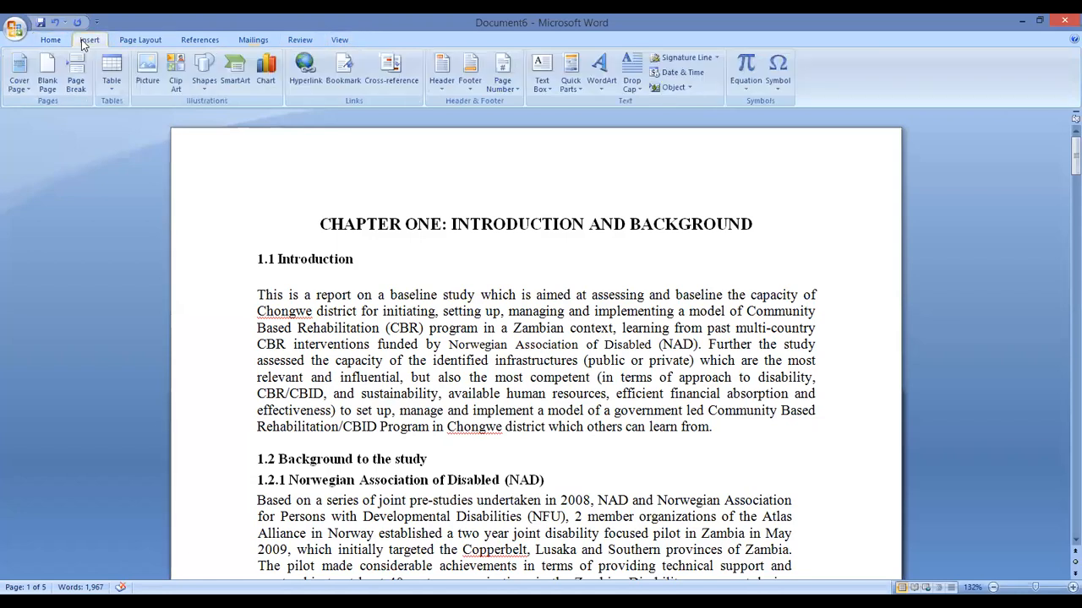
{"action": "left_click", "coordinate": [18, 80]}
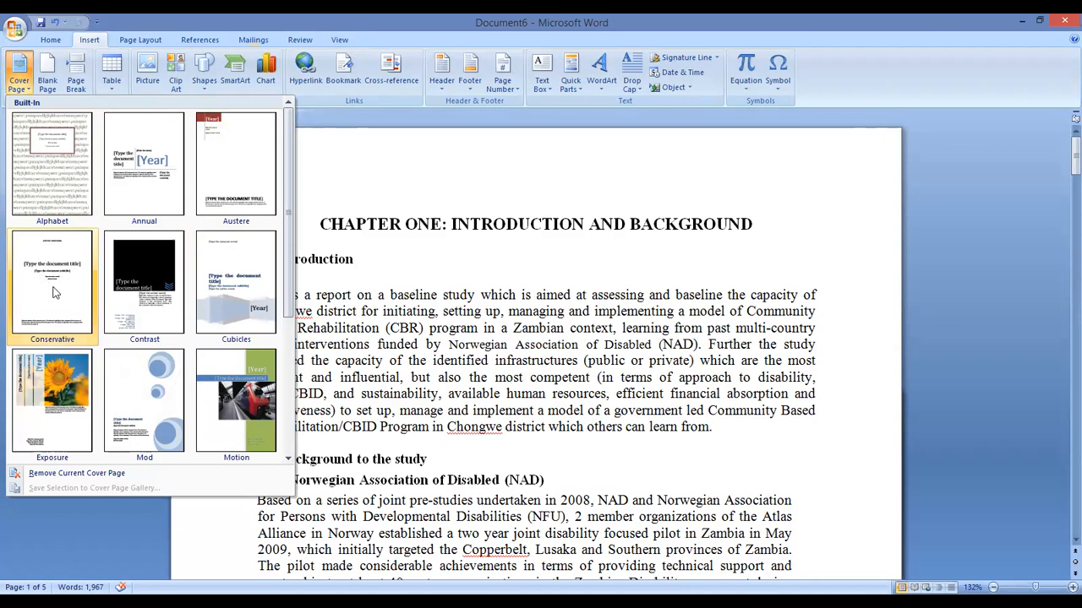
{"action": "left_click", "coordinate": [51, 288]}
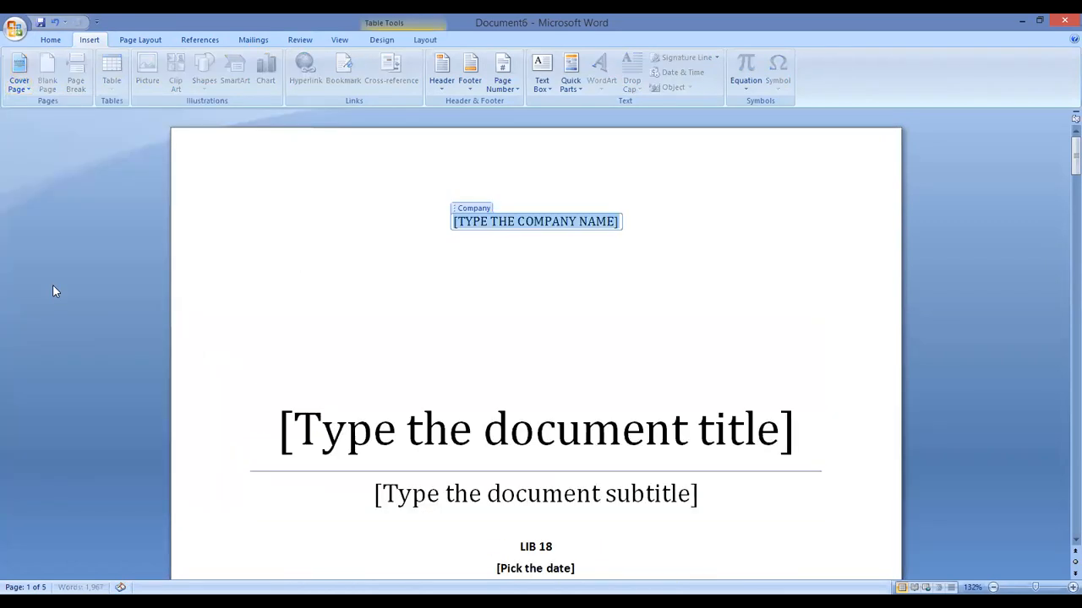
{"action": "scroll", "coordinate": [531, 274], "scroll_direction": "down", "scroll_amount": 2}
{"action": "scroll", "coordinate": [530, 274], "scroll_direction": "down", "scroll_amount": 7}
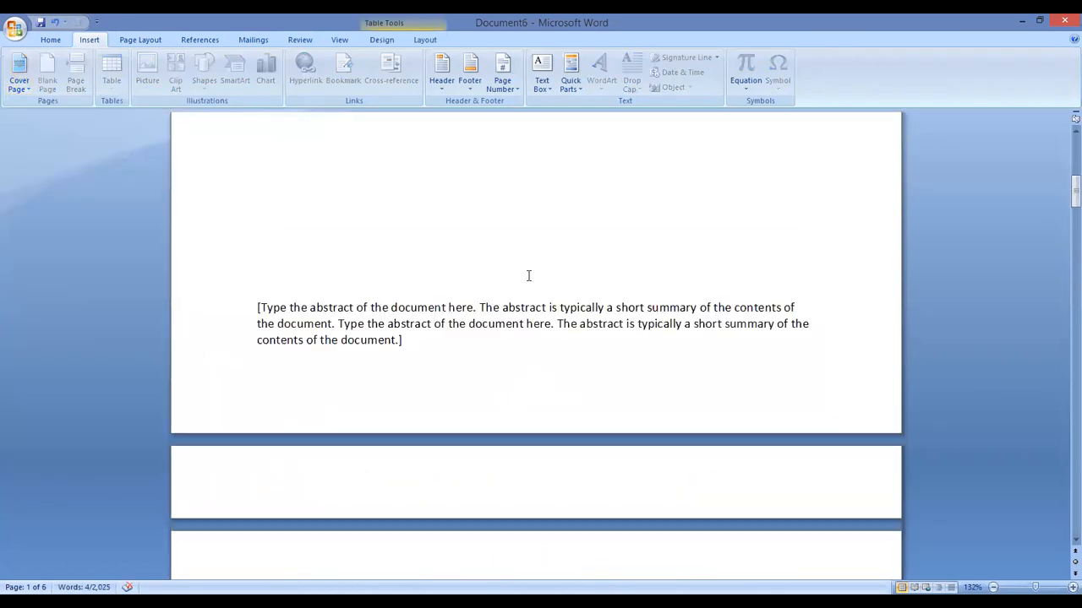
{"action": "scroll", "coordinate": [527, 279], "scroll_direction": "up", "scroll_amount": 8}
{"action": "scroll", "coordinate": [527, 279], "scroll_direction": "up", "scroll_amount": 1}
{"action": "scroll", "coordinate": [526, 279], "scroll_direction": "down", "scroll_amount": 7}
{"action": "scroll", "coordinate": [531, 397], "scroll_direction": "up", "scroll_amount": 4}
{"action": "scroll", "coordinate": [535, 375], "scroll_direction": "up", "scroll_amount": 3}
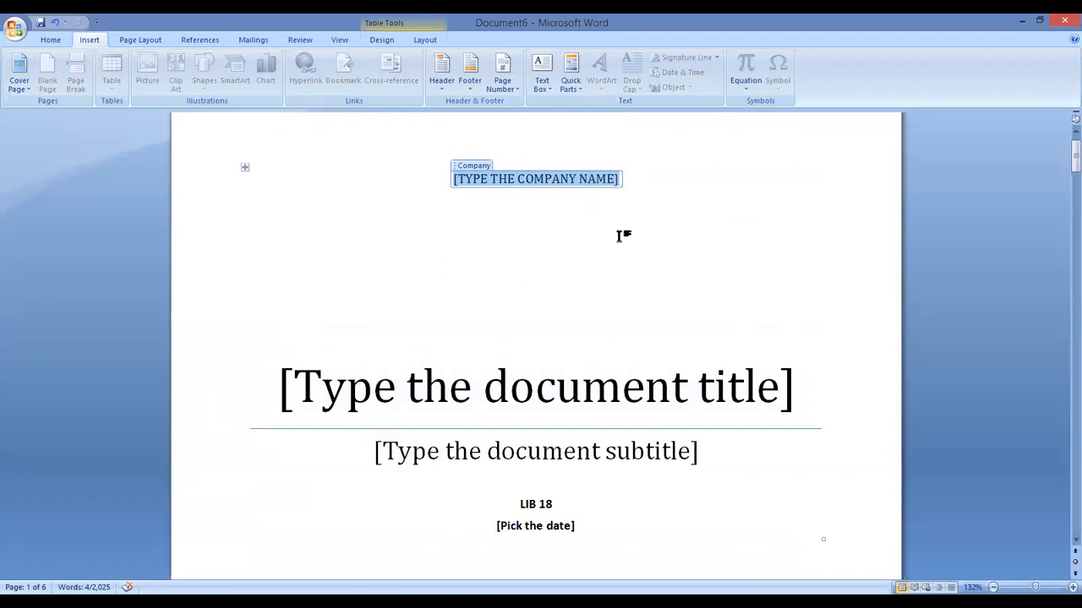
Enter LUSAKA APEX MEDICAL UNIVERSITY as the company name, formatted bold at 22 point without italics
{"action": "type", "text": "LUSA"}
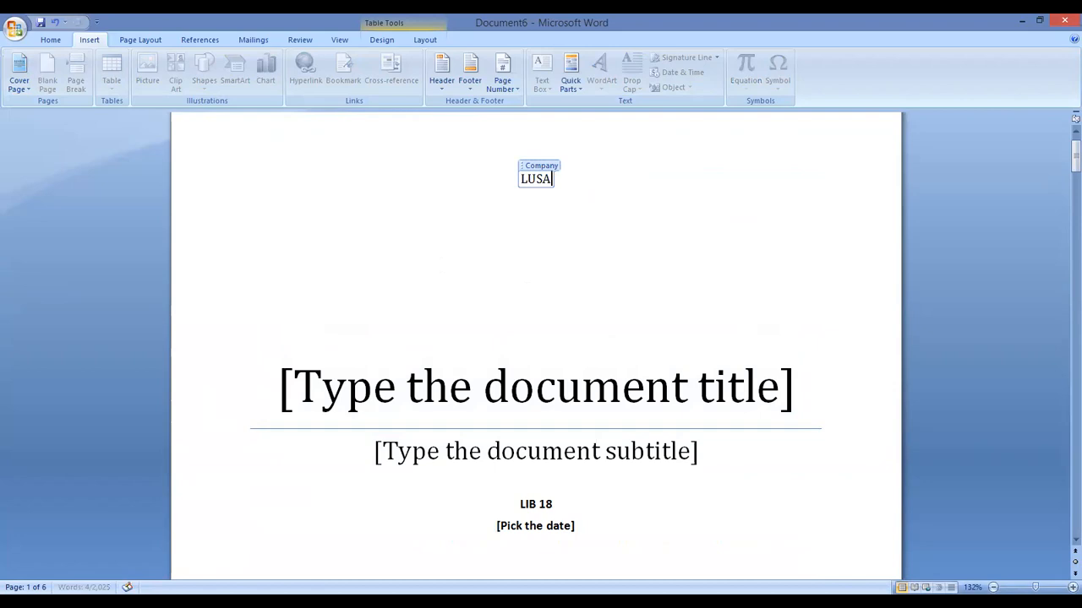
{"action": "type", "text": "KA APEX"}
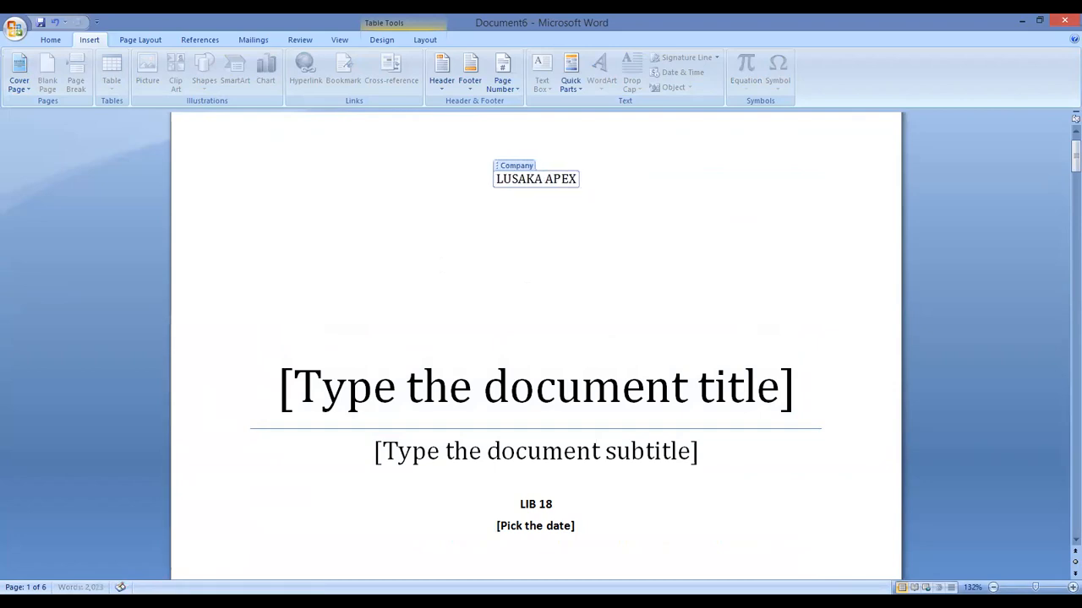
{"action": "type", "text": " MEDICAL"}
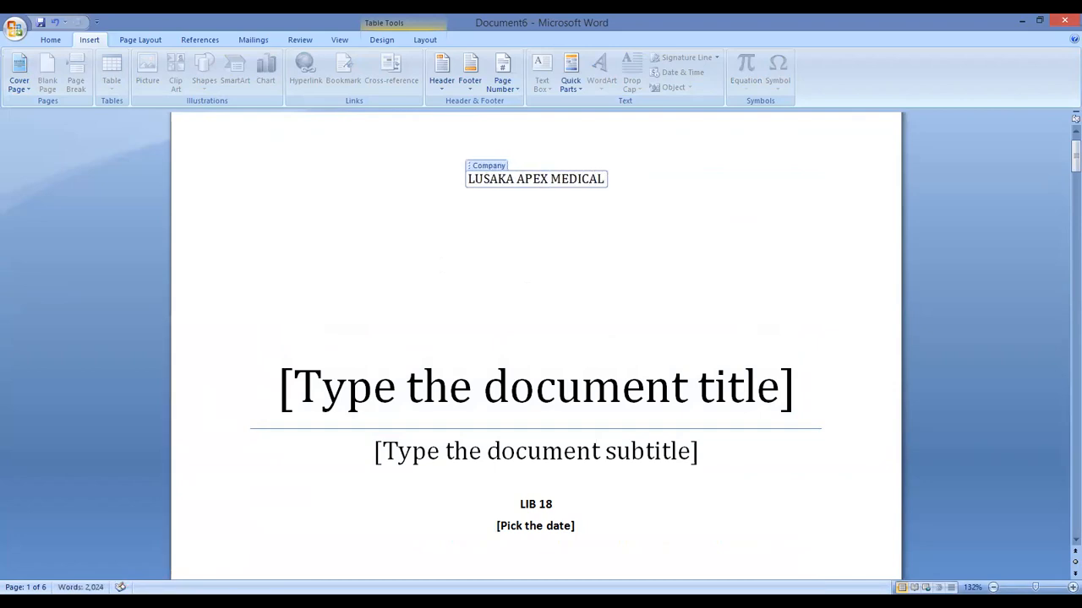
{"action": "type", "text": " UNIVERSITY"}
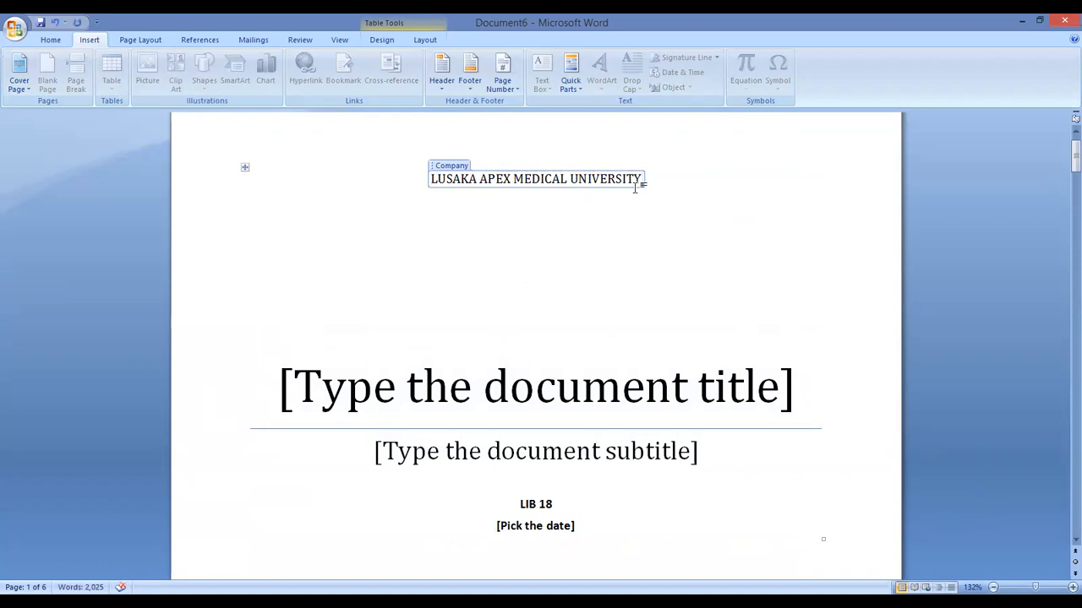
{"action": "left_click_drag", "start_coordinate": [639, 179], "coordinate": [427, 176]}
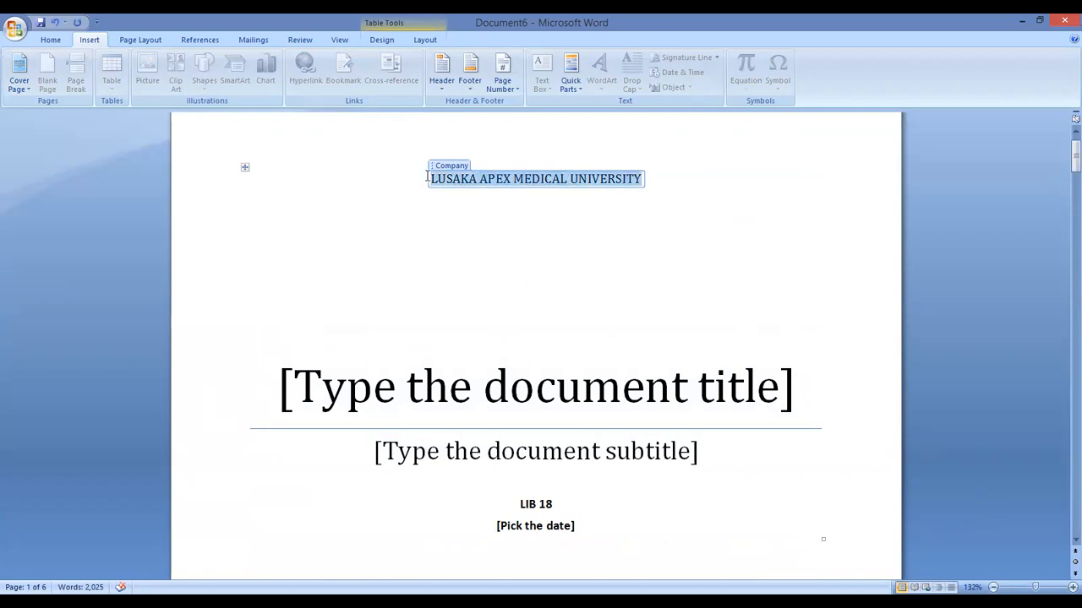
{"action": "left_click", "coordinate": [59, 42]}
{"action": "left_click", "coordinate": [224, 62]}
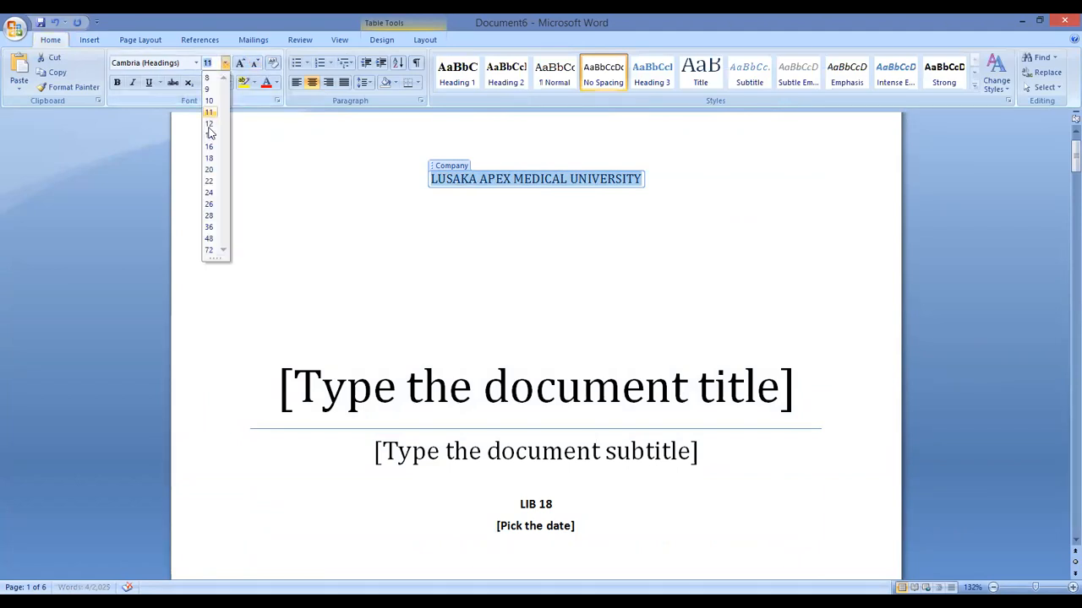
{"action": "left_click", "coordinate": [211, 182]}
{"action": "left_click", "coordinate": [116, 85]}
{"action": "left_click", "coordinate": [132, 83]}
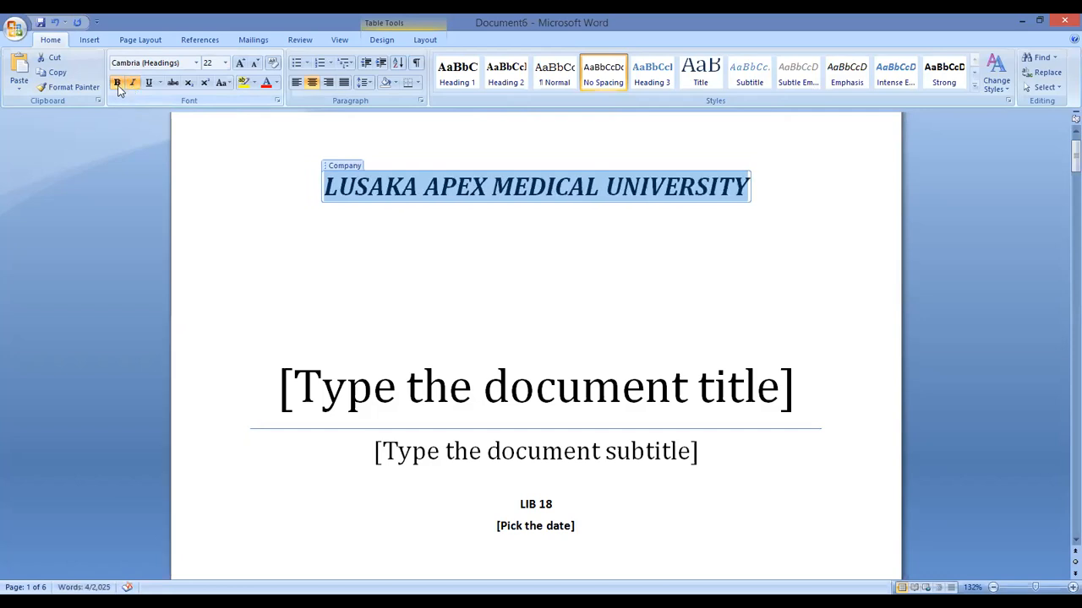
{"action": "left_click", "coordinate": [132, 83]}
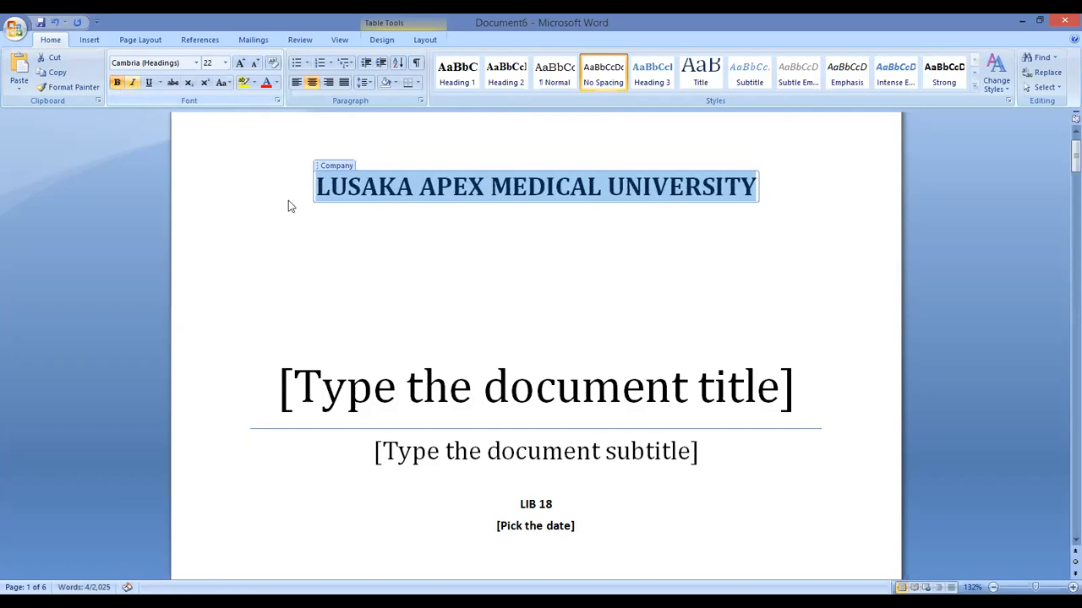
{"action": "left_click", "coordinate": [601, 186]}
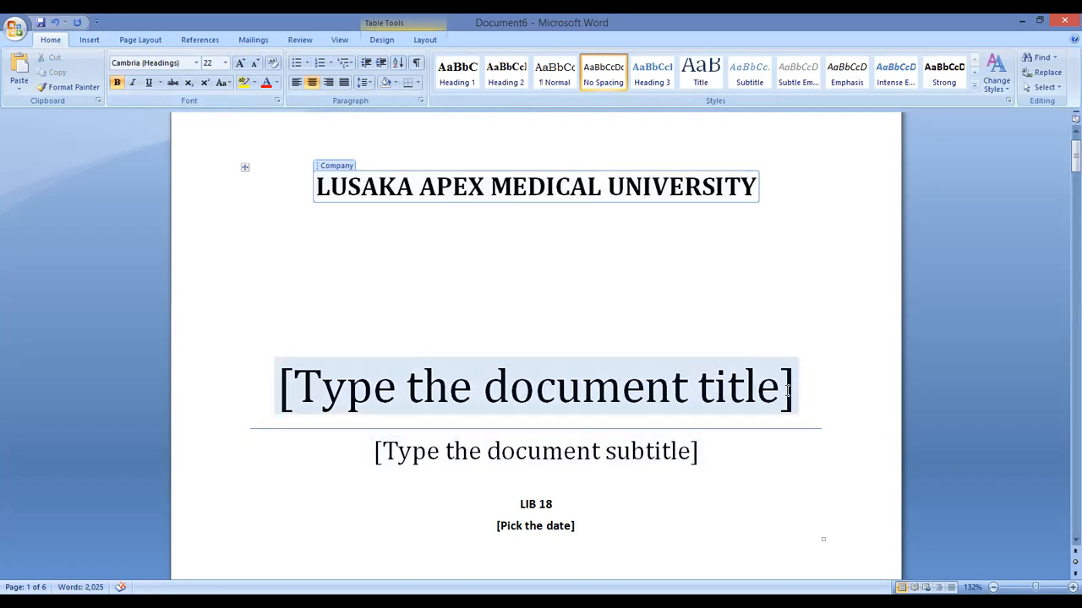
Type the title 'Community Based Rehabilitation in Chongwe District', capitalising Rehabilitation
{"action": "scroll", "coordinate": [624, 462], "scroll_direction": "down", "scroll_amount": 15}
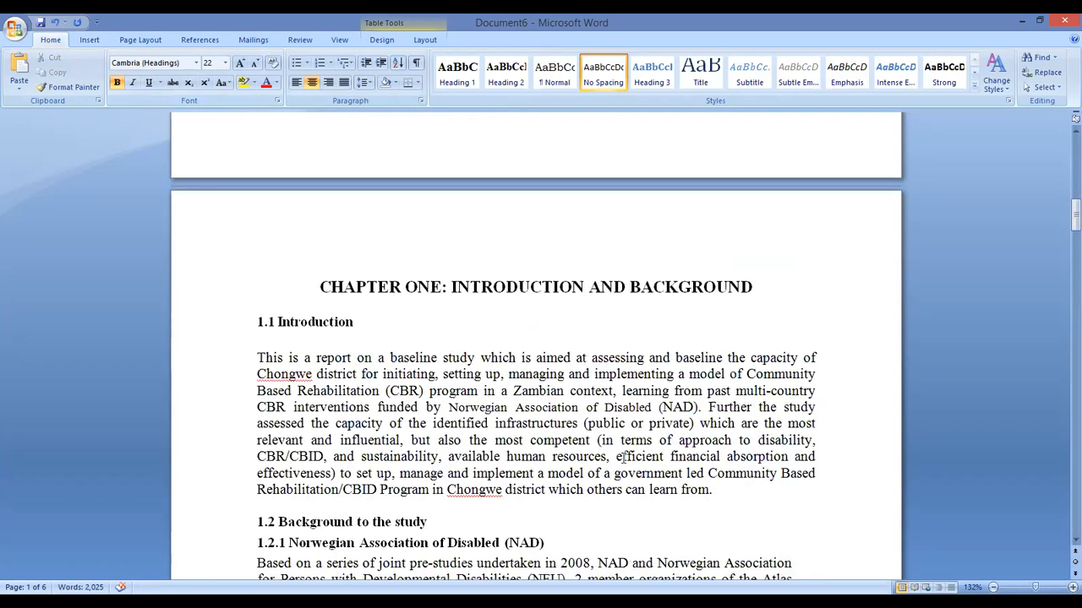
{"action": "scroll", "coordinate": [625, 454], "scroll_direction": "up", "scroll_amount": 1}
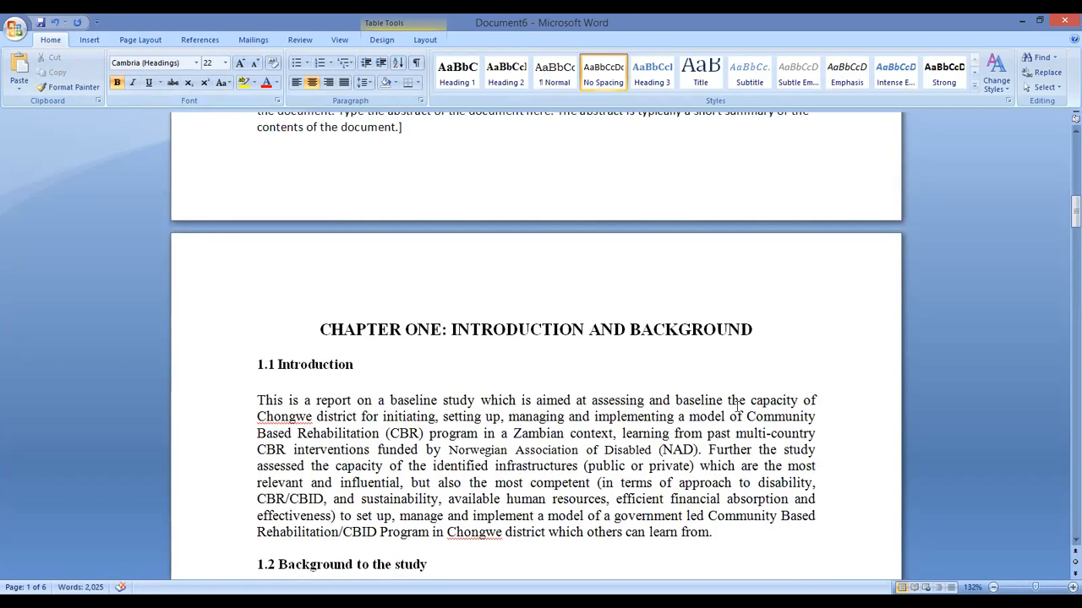
{"action": "scroll", "coordinate": [736, 397], "scroll_direction": "up", "scroll_amount": 14}
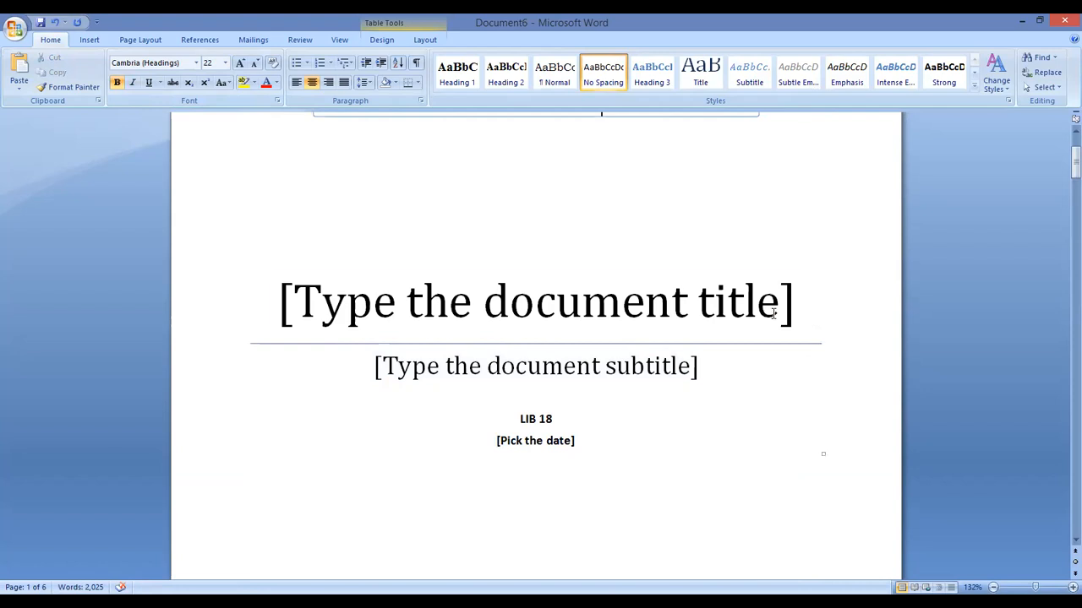
{"action": "scroll", "coordinate": [791, 313], "scroll_direction": "up", "scroll_amount": 2}
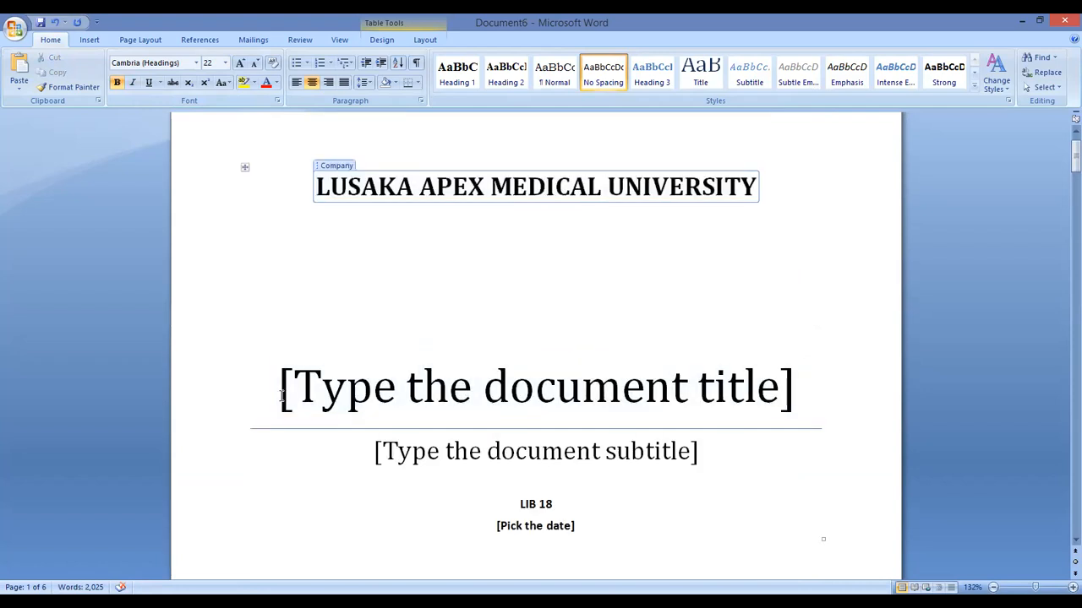
{"action": "left_click", "coordinate": [372, 393]}
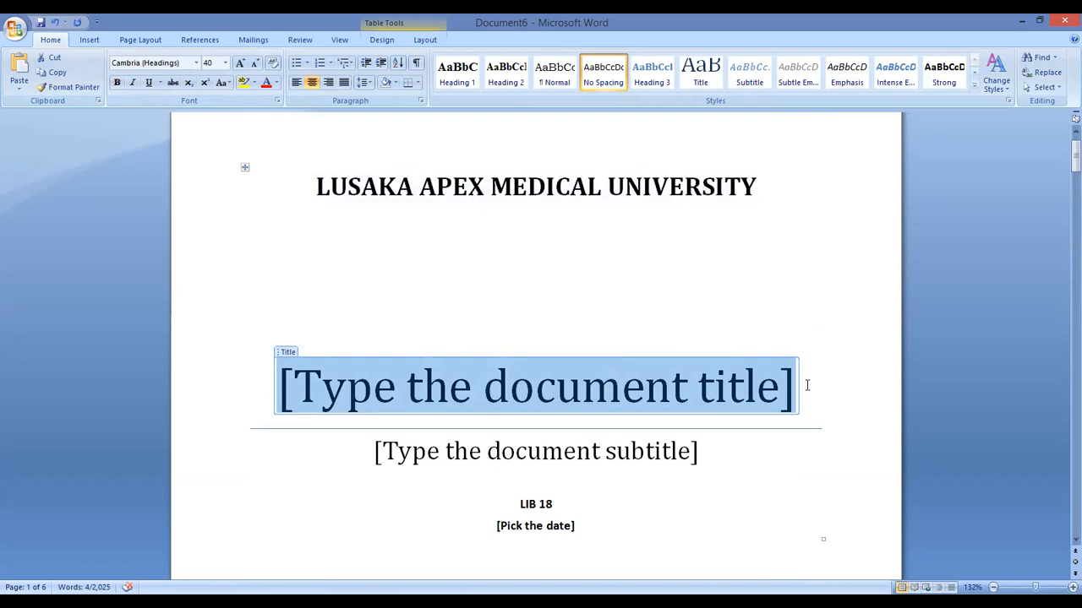
{"action": "type", "text": "C"}
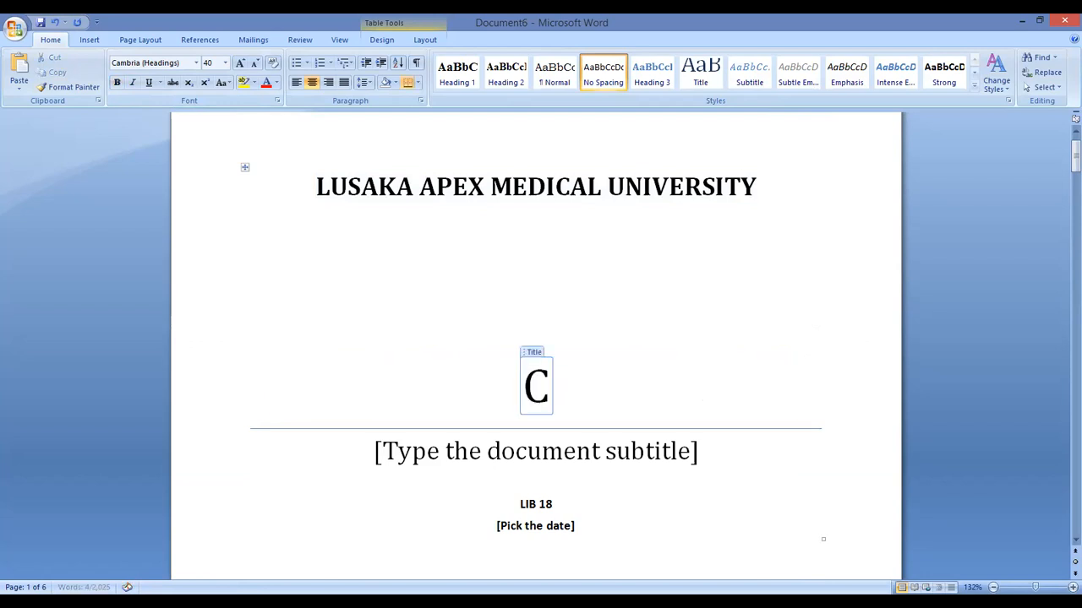
{"action": "type", "text": "ommunity "}
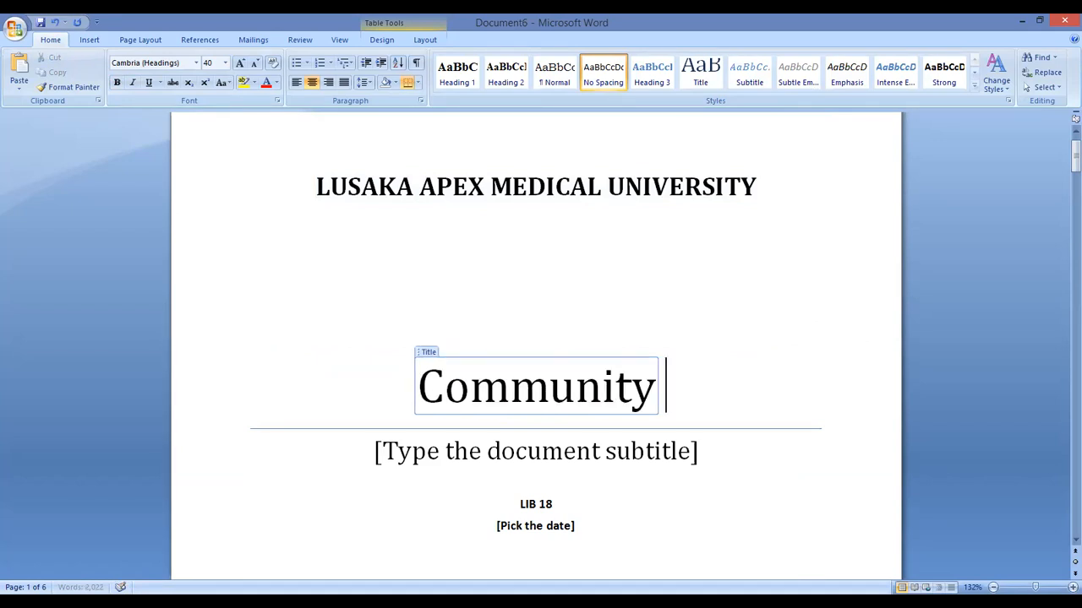
{"action": "type", "text": "Based"}
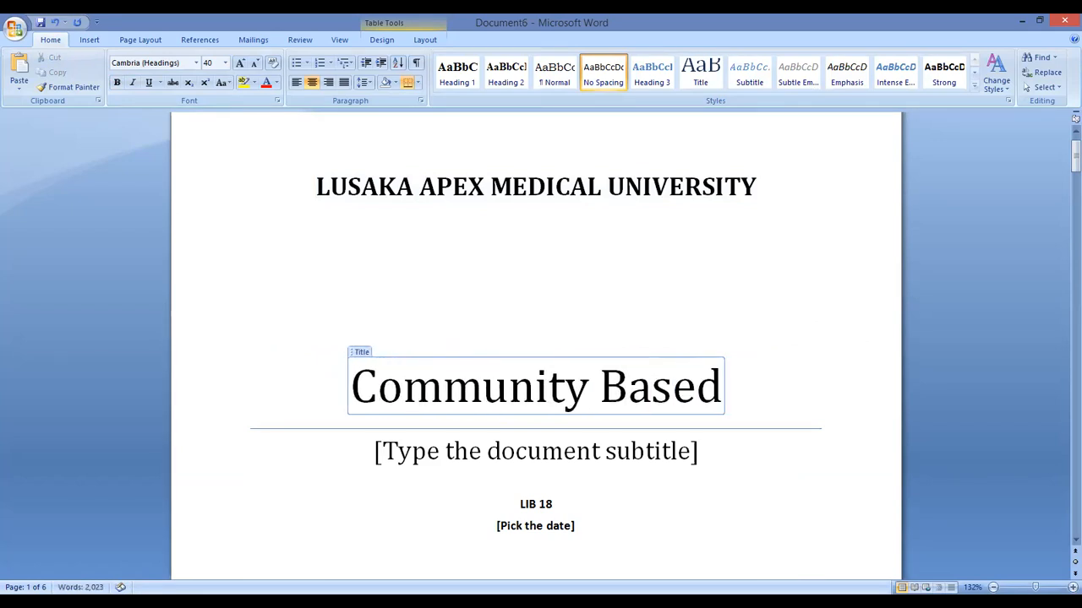
{"action": "type", "text": " re"}
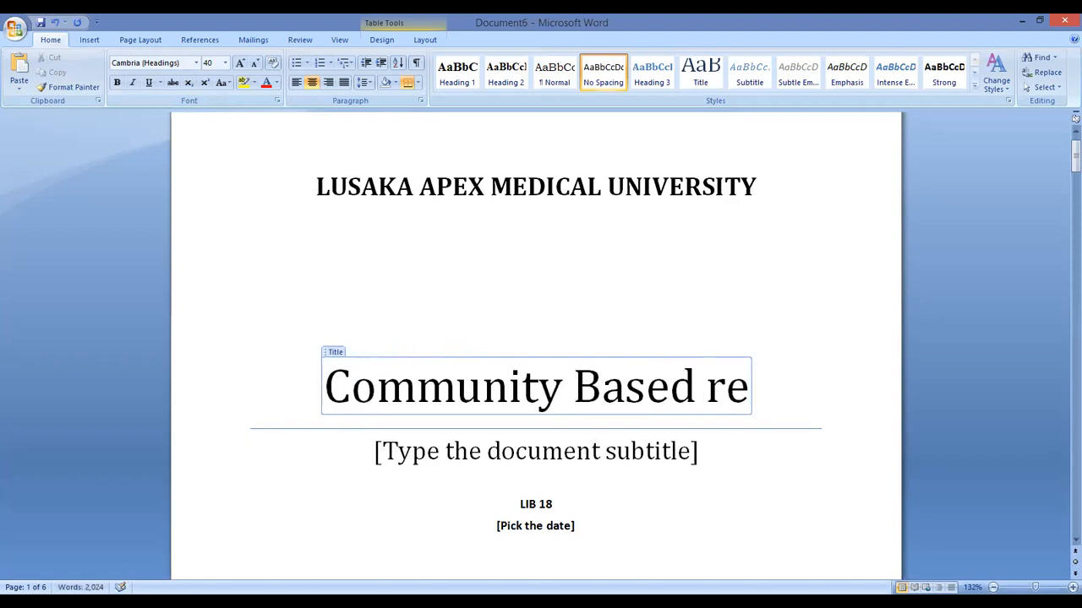
{"action": "type", "text": "habilitat"}
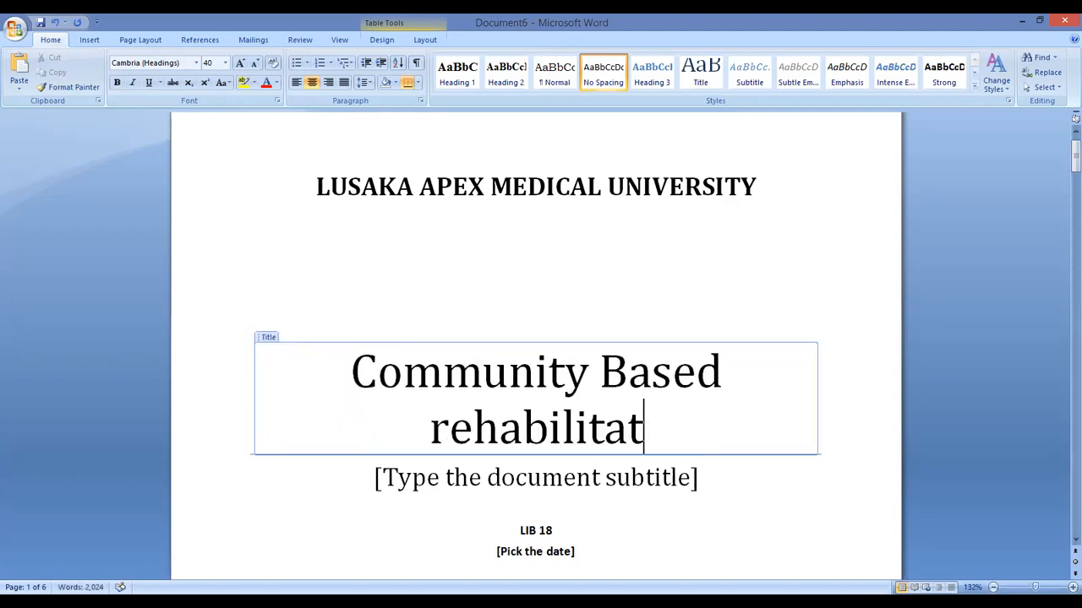
{"action": "type", "text": "ion in"}
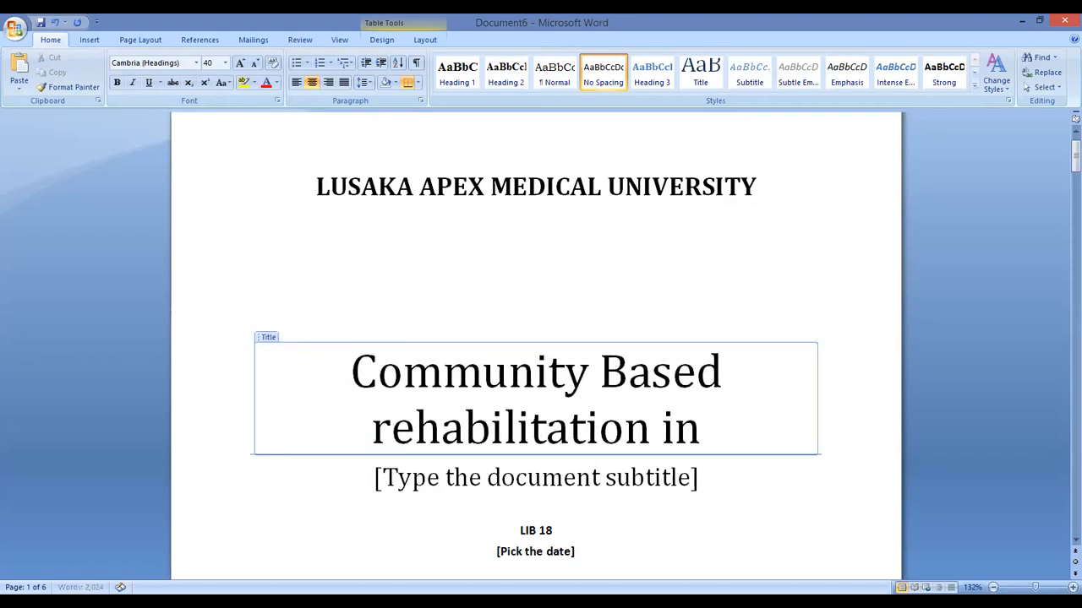
{"action": "type", "text": " Chongwe"}
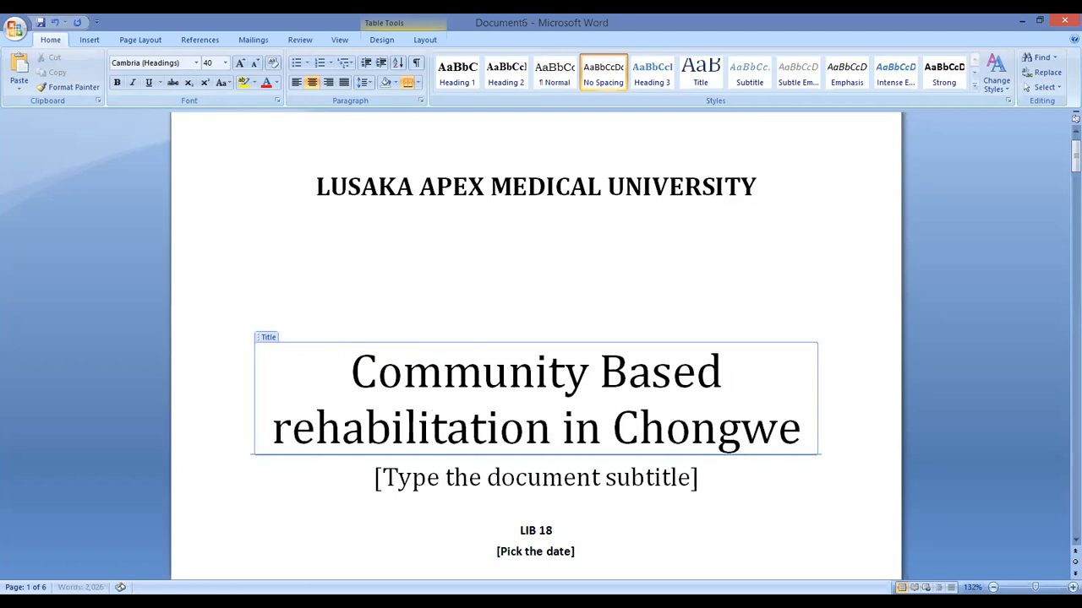
{"action": "type", "text": " District"}
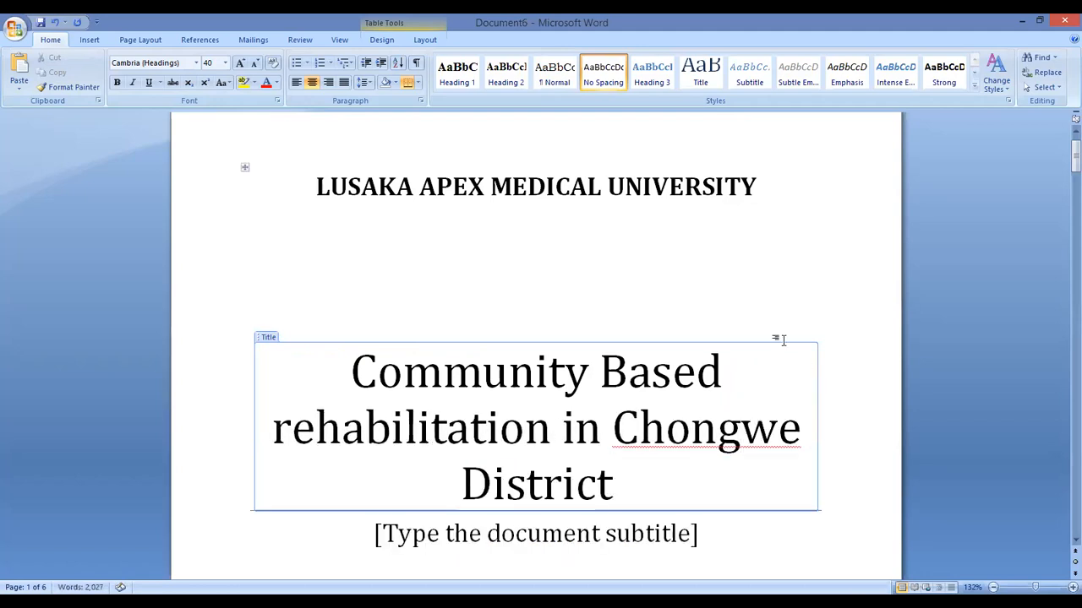
{"action": "left_click", "coordinate": [293, 427]}
{"action": "key", "text": "BackSpace"}
{"action": "type", "text": "R"}
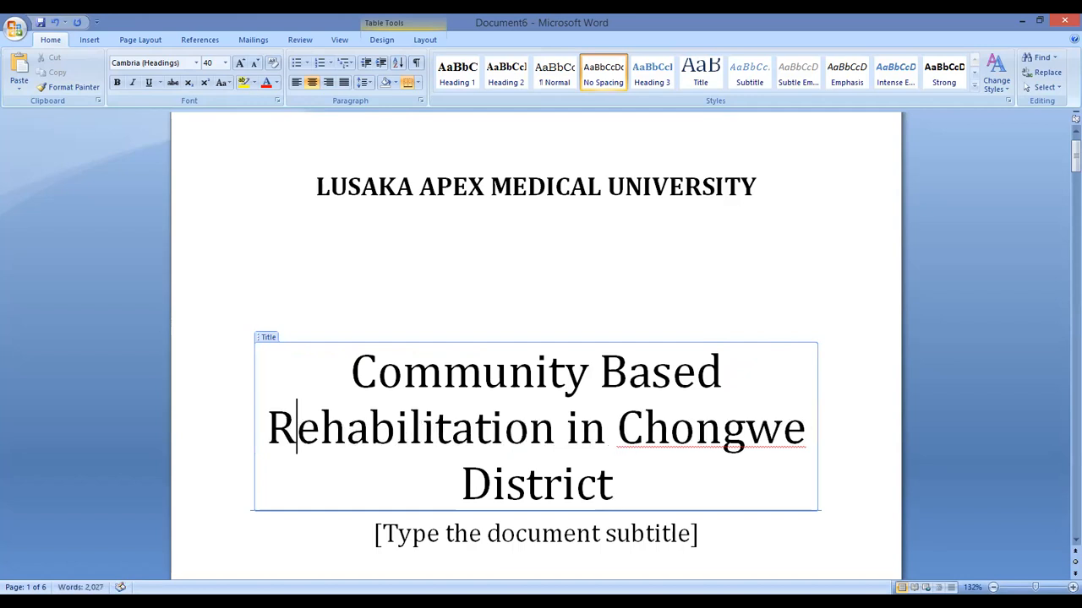
Add 'A Baseline Study on' at the start of the cover title
{"action": "left_click", "coordinate": [356, 375]}
{"action": "type", "text": "A"}
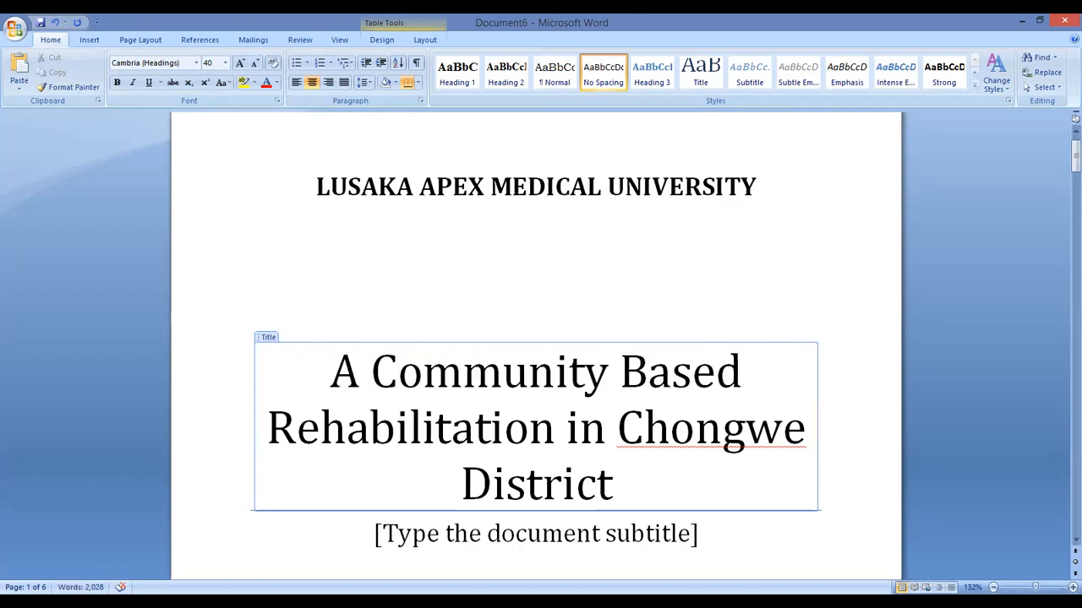
{"action": "type", "text": " Baseline"}
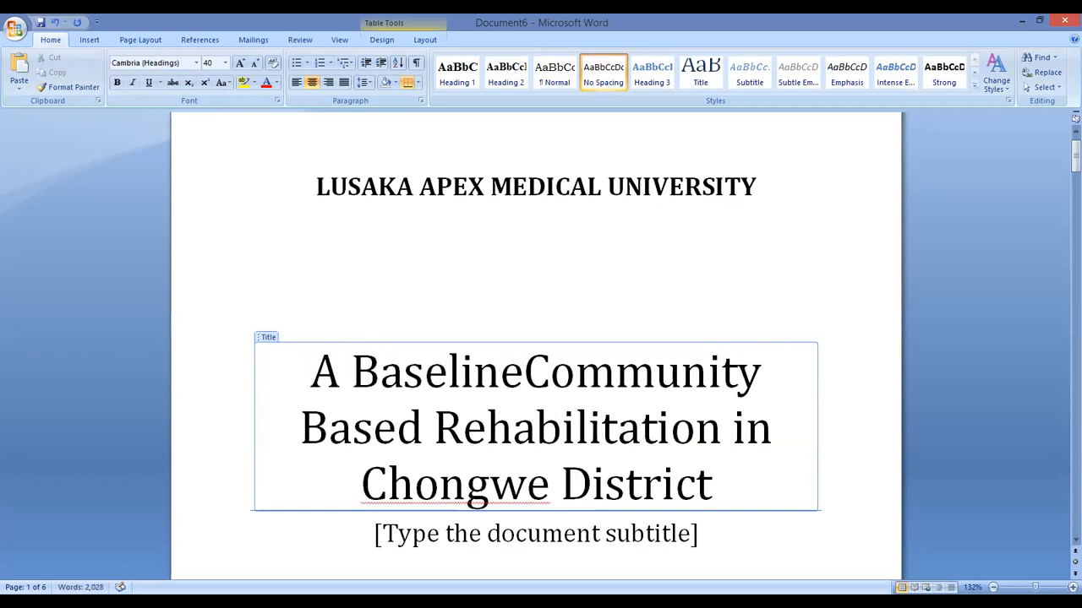
{"action": "type", "text": " Stud"}
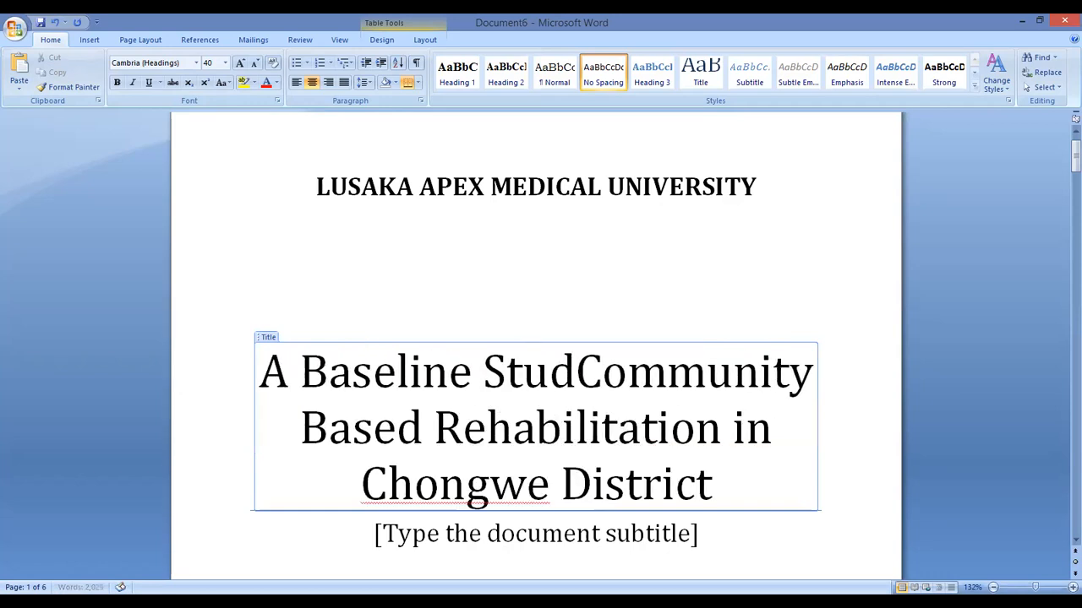
{"action": "type", "text": "y on"}
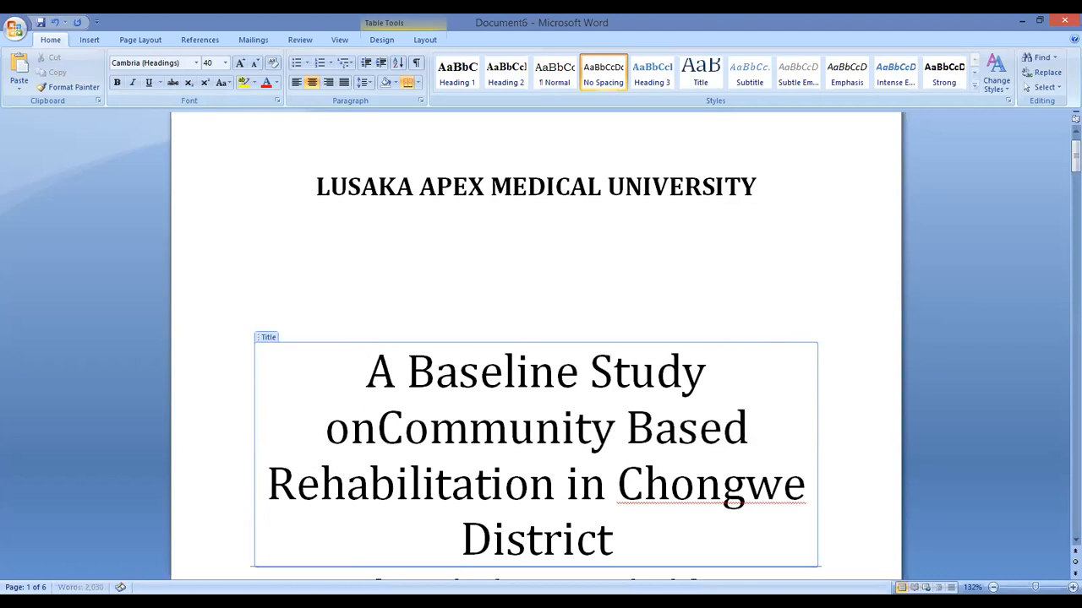
{"action": "scroll", "coordinate": [242, 124], "scroll_direction": "down", "scroll_amount": 2}
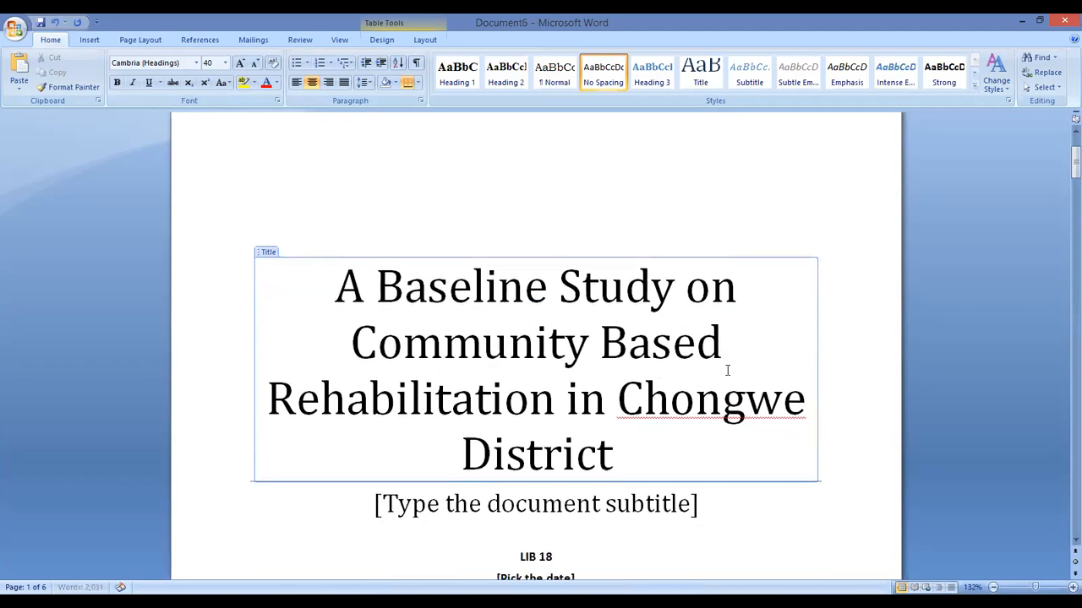
{"action": "scroll", "coordinate": [744, 346], "scroll_direction": "down", "scroll_amount": 3}
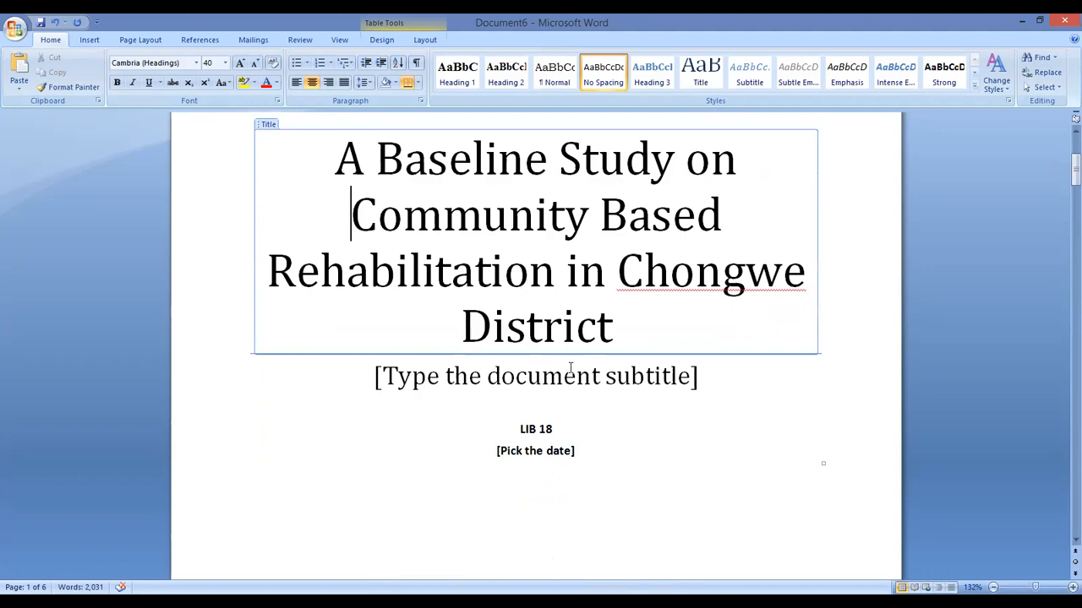
{"action": "left_click", "coordinate": [506, 381]}
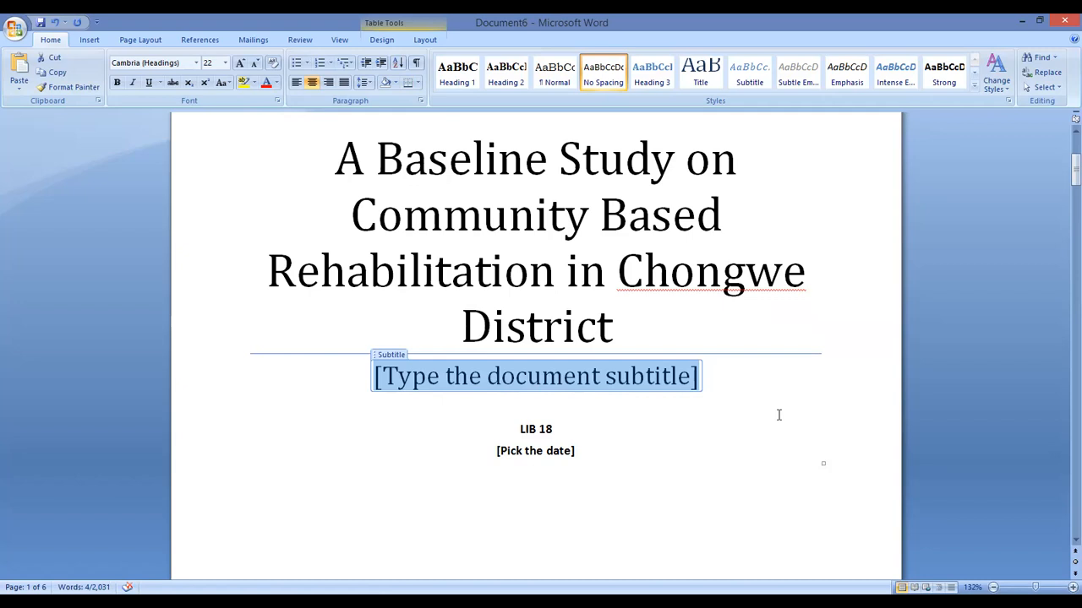
Set the cover subtitle to 'Literature Review'
{"action": "type", "text": "L"}
{"action": "key", "text": "BackSpace"}
{"action": "type", "text": "Proposal"}
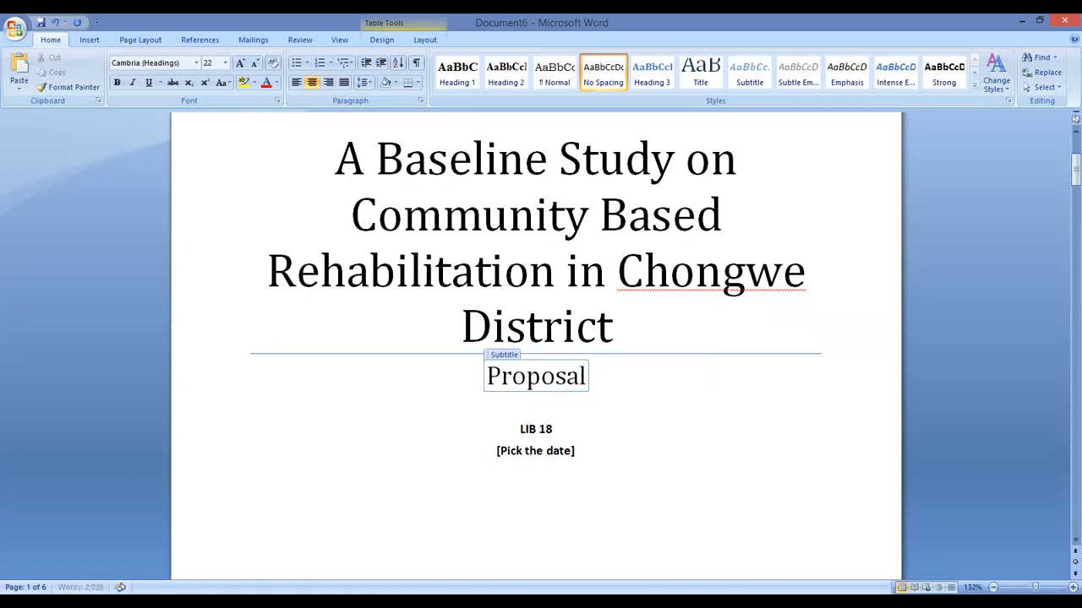
{"action": "key", "text": "BackSpace"}
{"action": "key", "text": "BackSpace"}
{"action": "key", "text": "BackSpace"}
{"action": "key", "text": "BackSpace"}
{"action": "key", "text": "BackSpace"}
{"action": "key", "text": "BackSpace"}
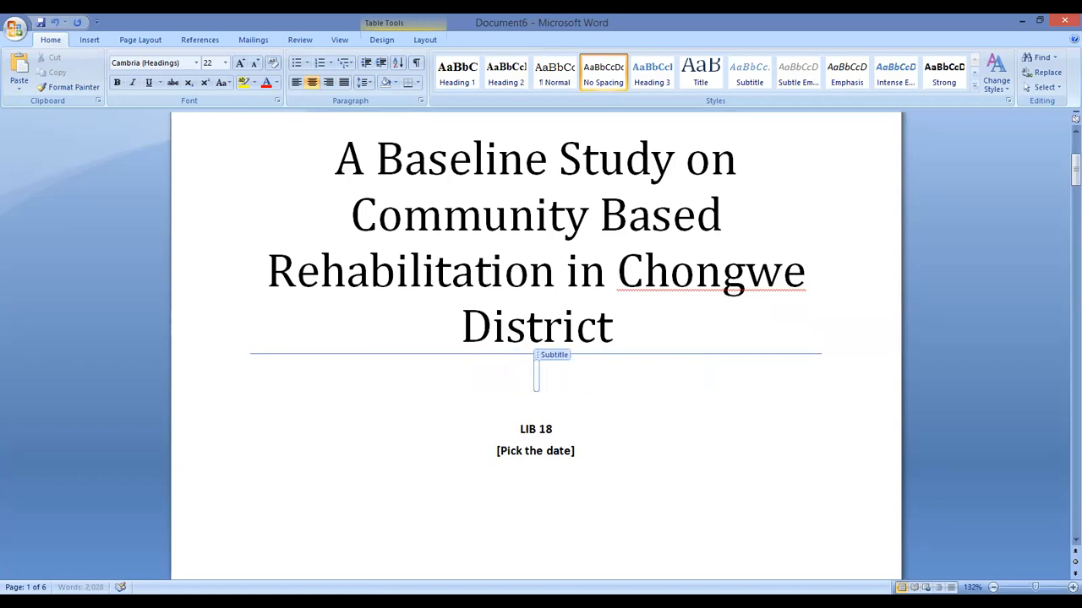
{"action": "type", "text": "Literature Review"}
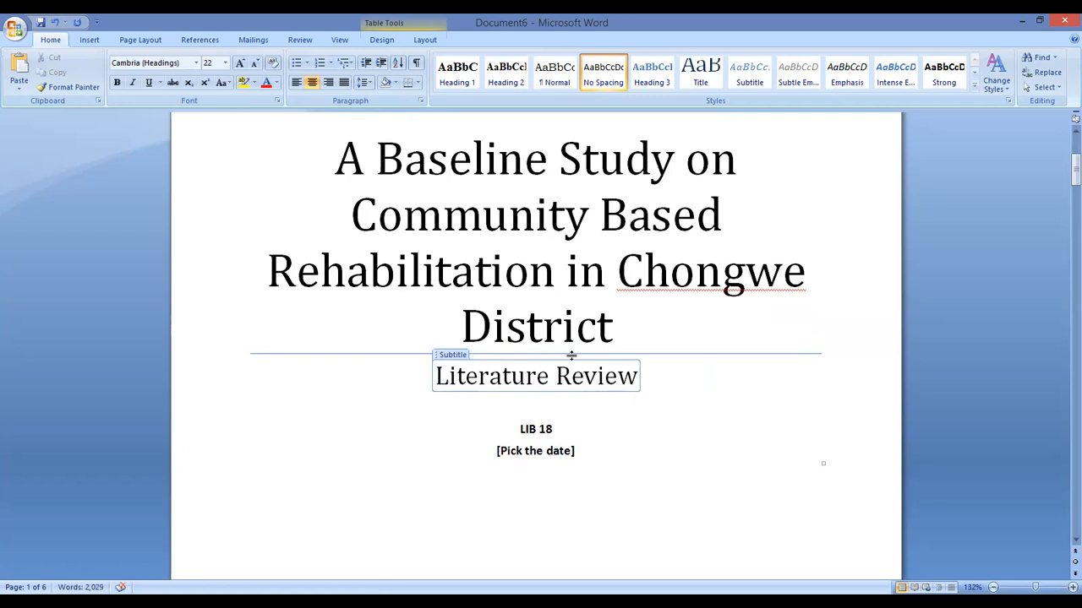
Replace the LIB 18 author text with the author's full name
{"action": "scroll", "coordinate": [642, 406], "scroll_direction": "down", "scroll_amount": 1}
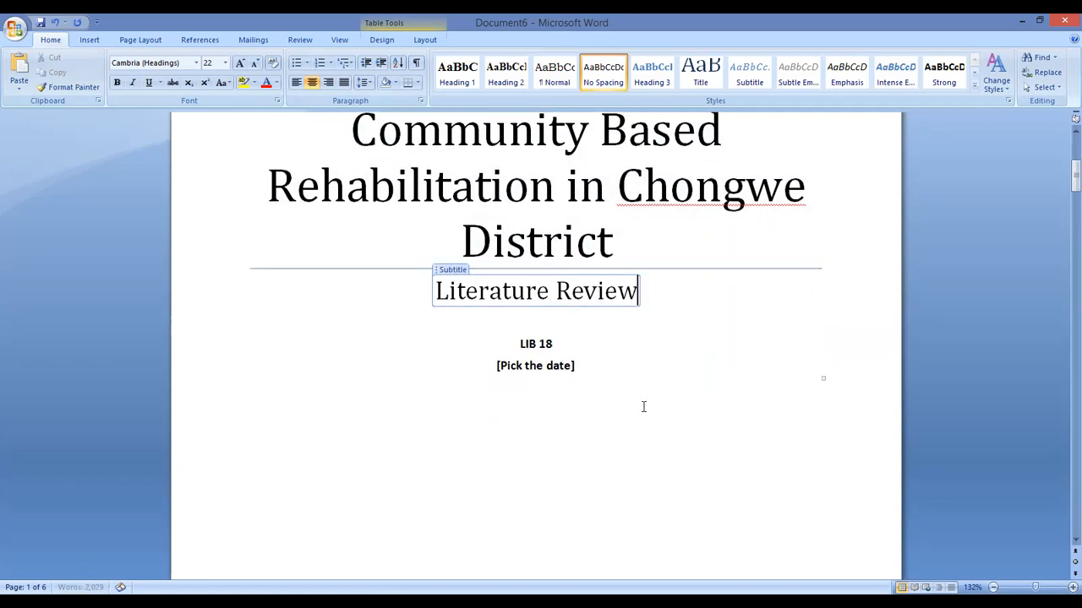
{"action": "left_click", "coordinate": [551, 344]}
{"action": "left_click_drag", "start_coordinate": [553, 344], "coordinate": [516, 344]}
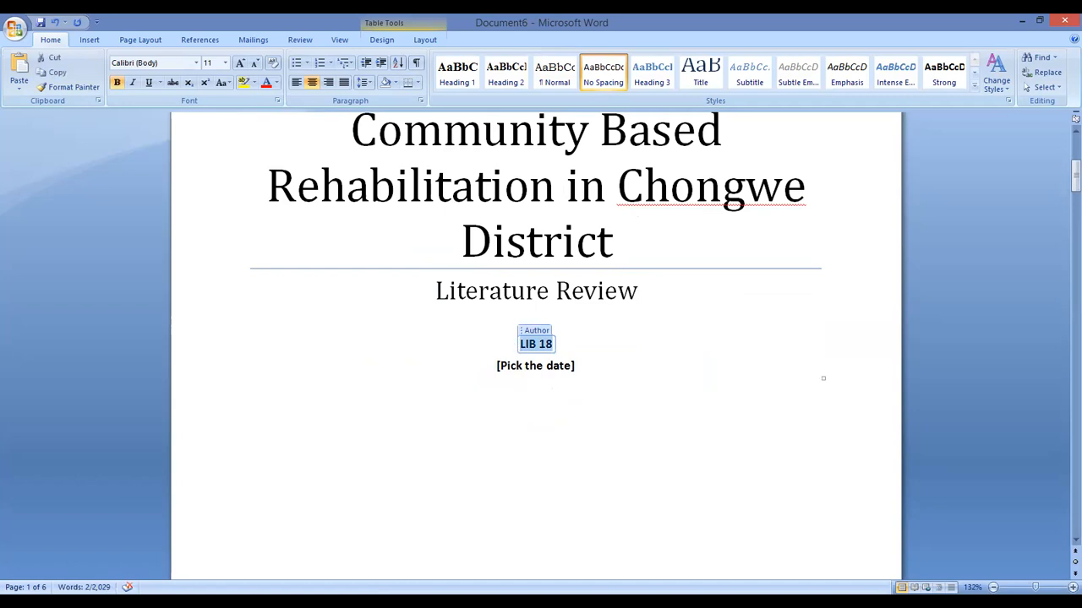
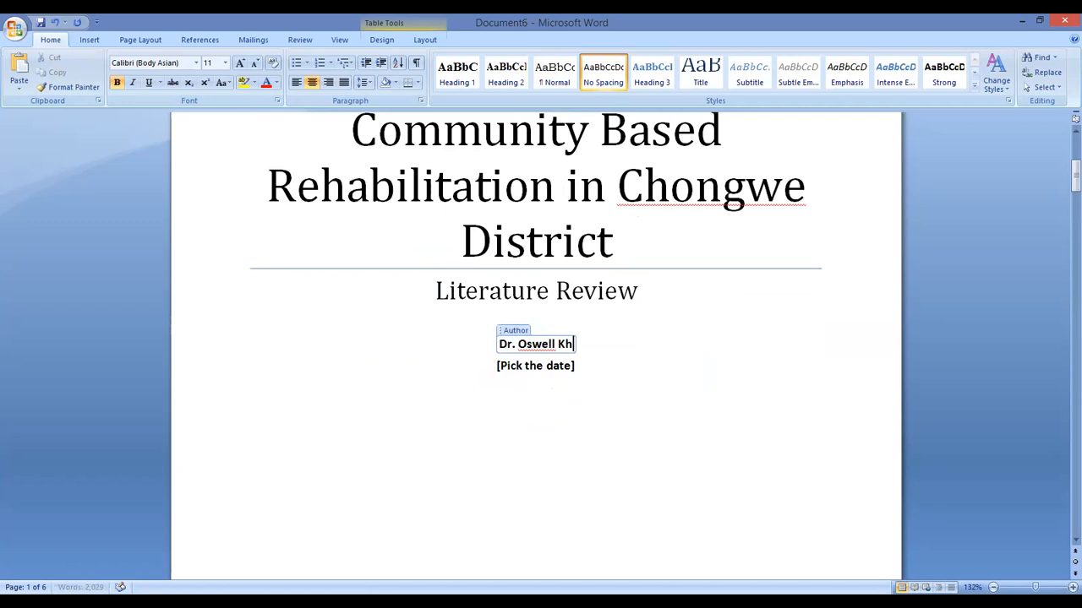
Set the cover date to 4/8/2021 from the Date calendar
{"action": "left_click", "coordinate": [522, 366]}
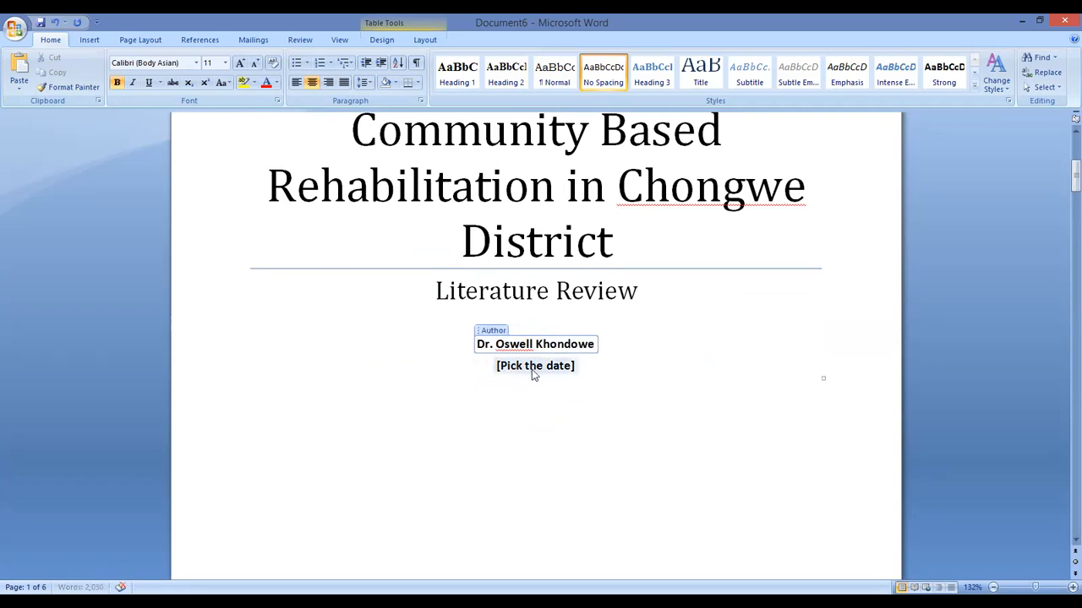
{"action": "left_click", "coordinate": [586, 366]}
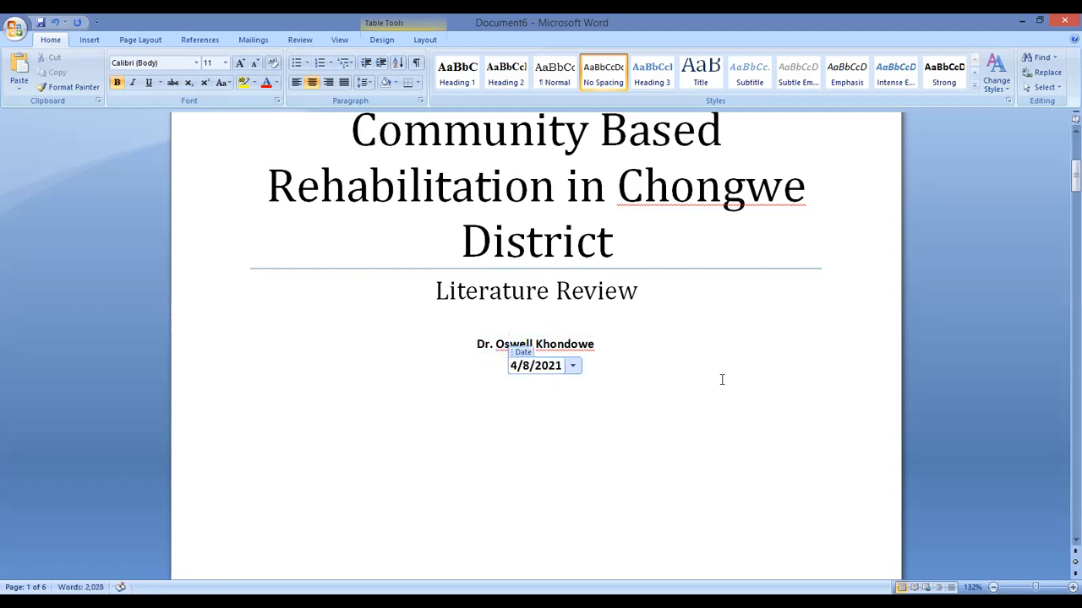
{"action": "scroll", "coordinate": [719, 379], "scroll_direction": "down", "scroll_amount": 1}
{"action": "scroll", "coordinate": [718, 379], "scroll_direction": "down", "scroll_amount": 4}
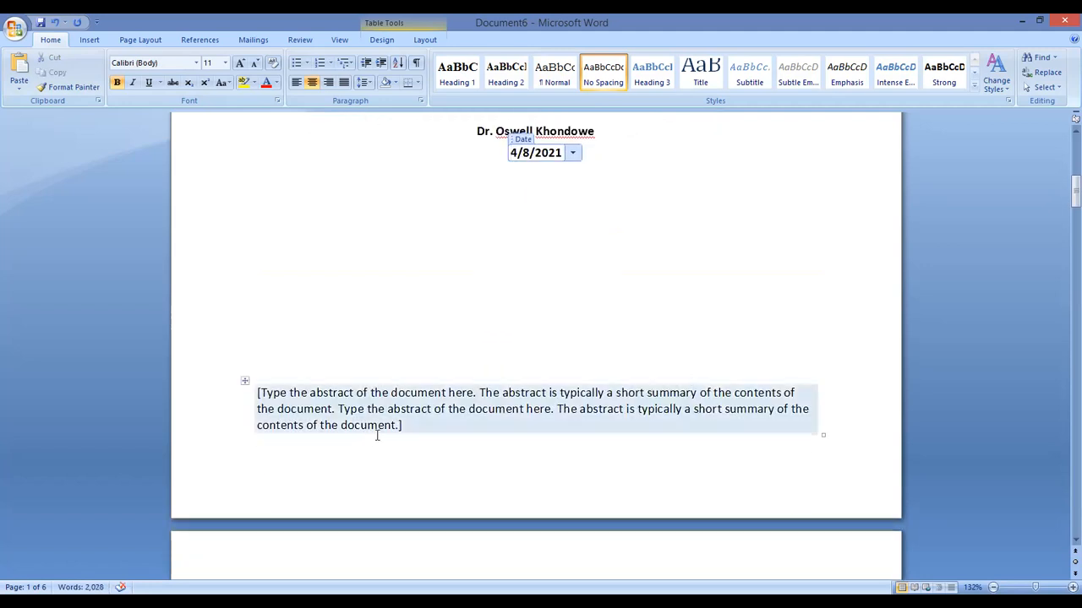
Replace the abstract with 'This document is a literature review on Community-Based Rehabilitation'
{"action": "left_click", "coordinate": [405, 425]}
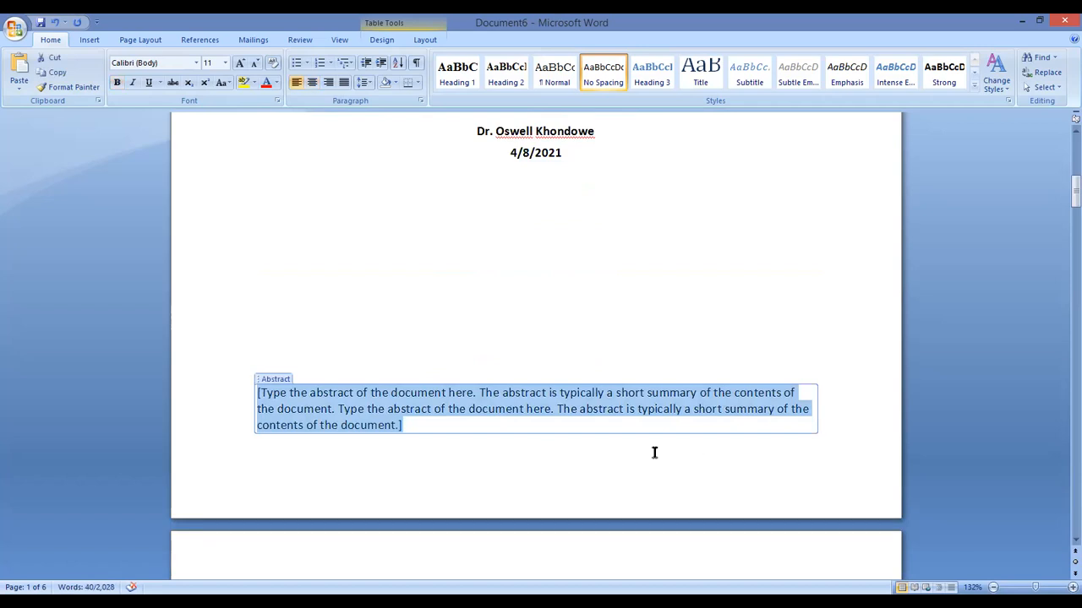
{"action": "type", "text": "This doc"}
{"action": "type", "text": "is a literature review on"}
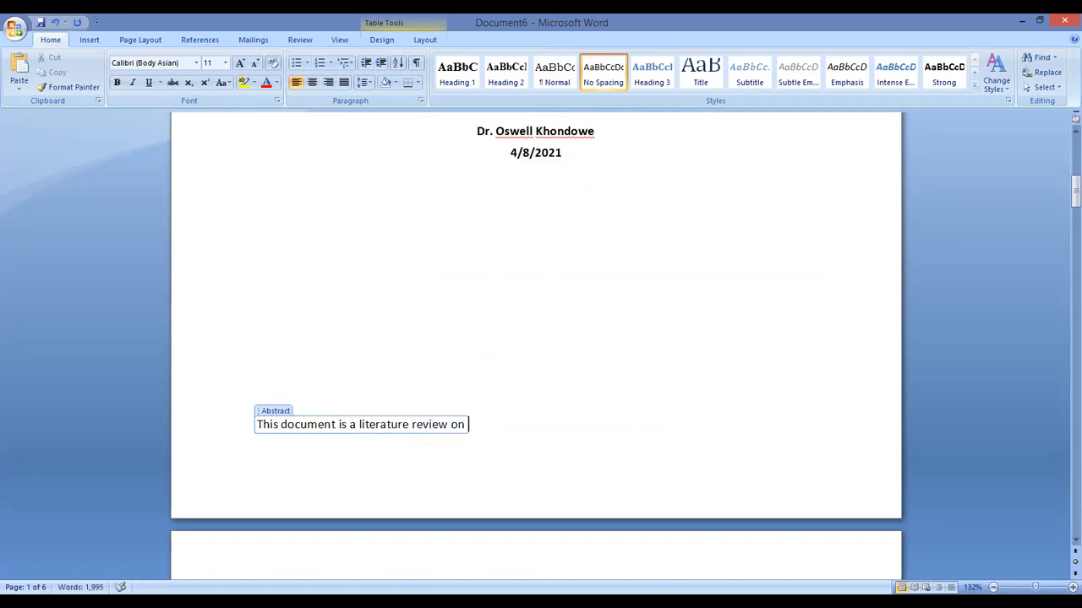
{"action": "type", "text": " Community"}
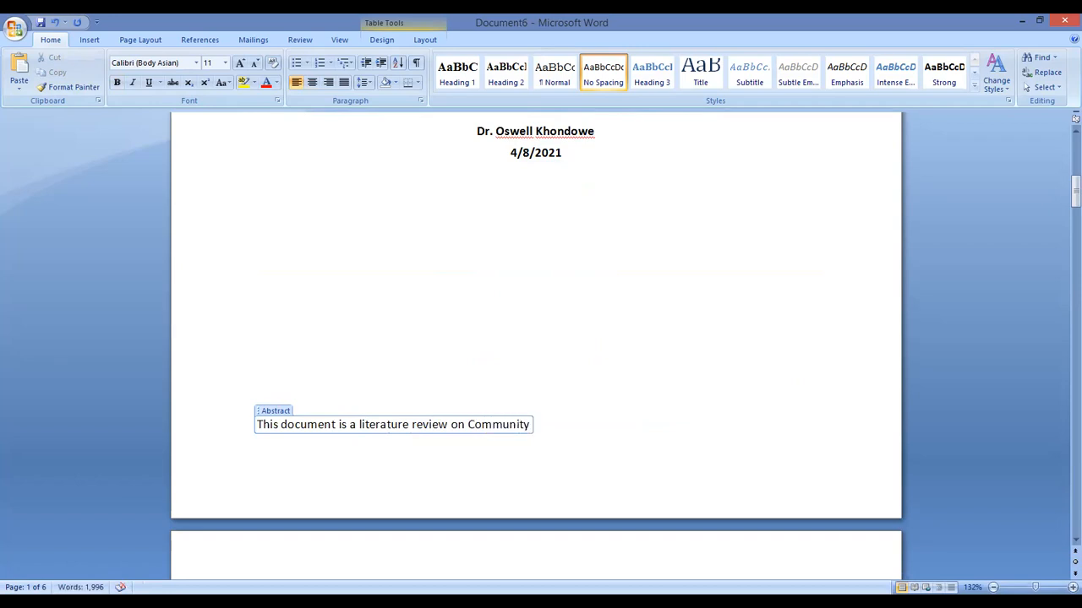
{"action": "type", "text": "-Based"}
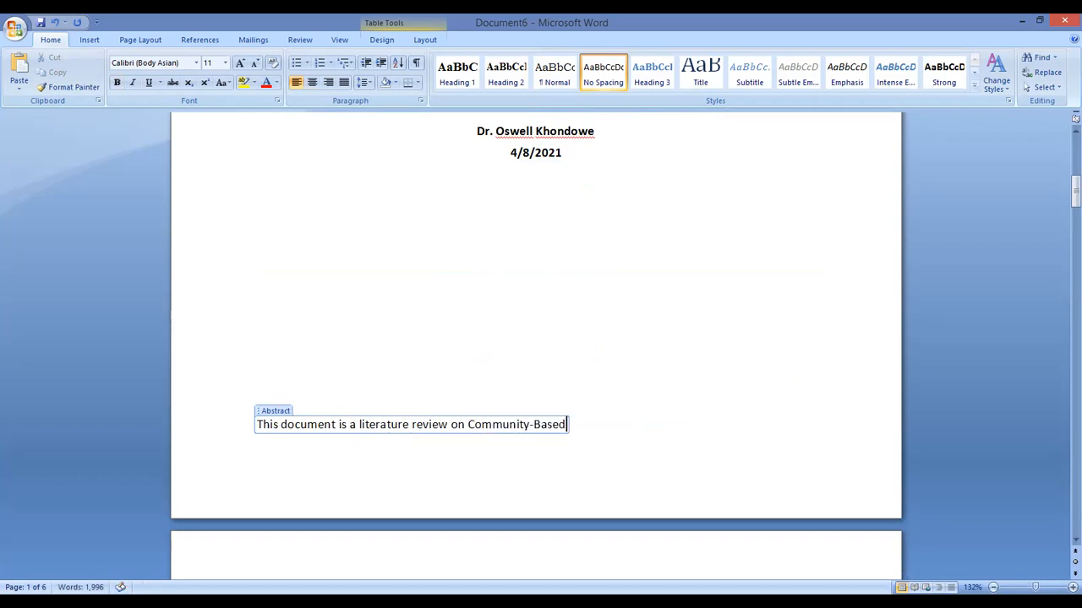
{"action": "type", "text": " Rehabilitation"}
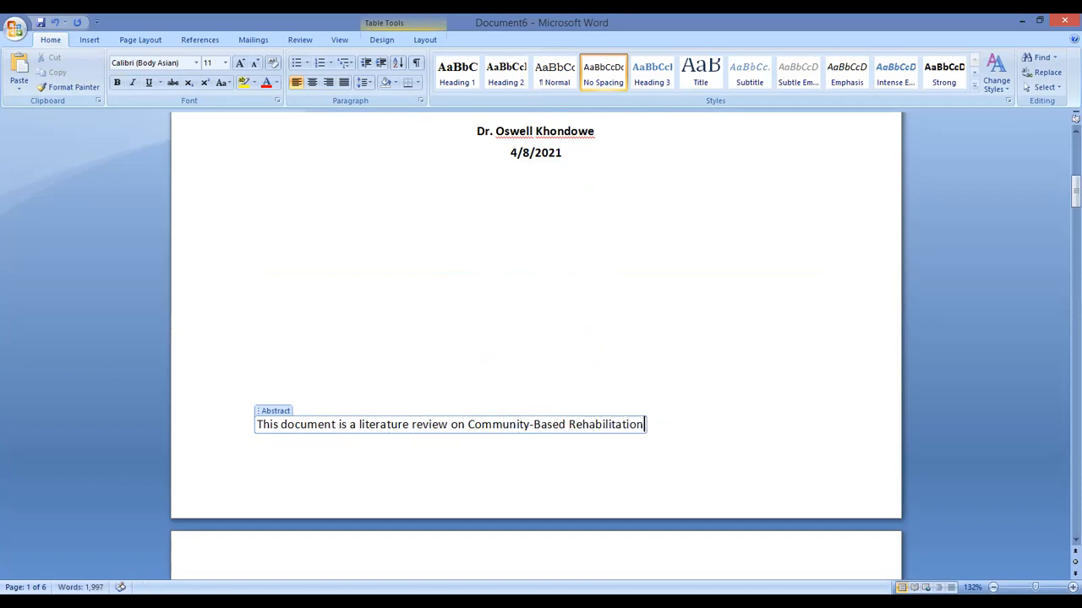
{"action": "scroll", "coordinate": [706, 367], "scroll_direction": "down", "scroll_amount": 6}
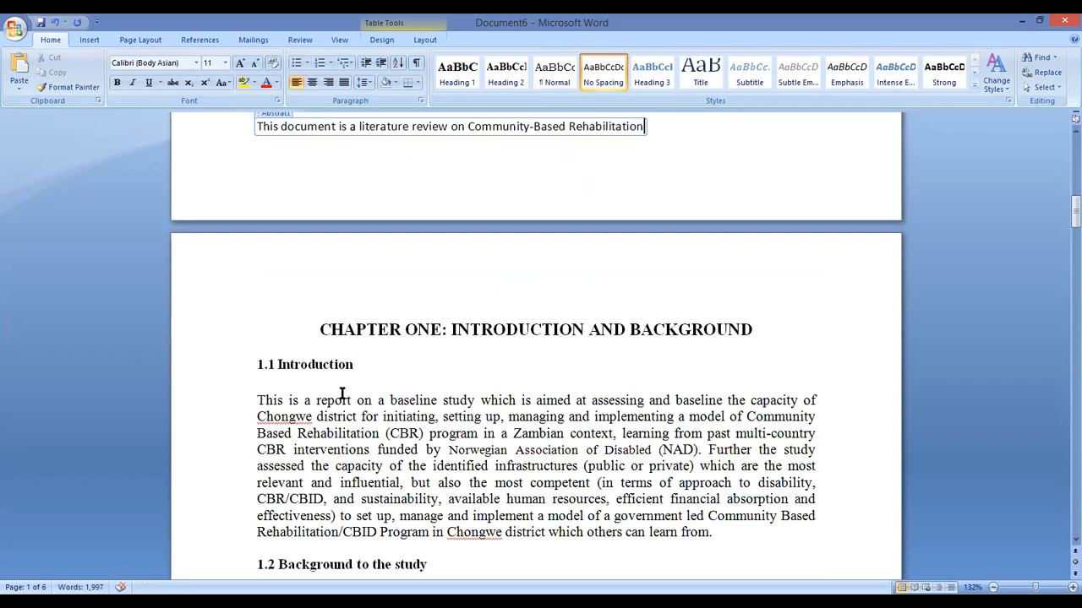
{"action": "scroll", "coordinate": [432, 319], "scroll_direction": "up", "scroll_amount": 8}
{"action": "scroll", "coordinate": [565, 309], "scroll_direction": "up", "scroll_amount": 7}
{"action": "scroll", "coordinate": [562, 268], "scroll_direction": "up", "scroll_amount": 3}
{"action": "scroll", "coordinate": [563, 268], "scroll_direction": "down", "scroll_amount": 5}
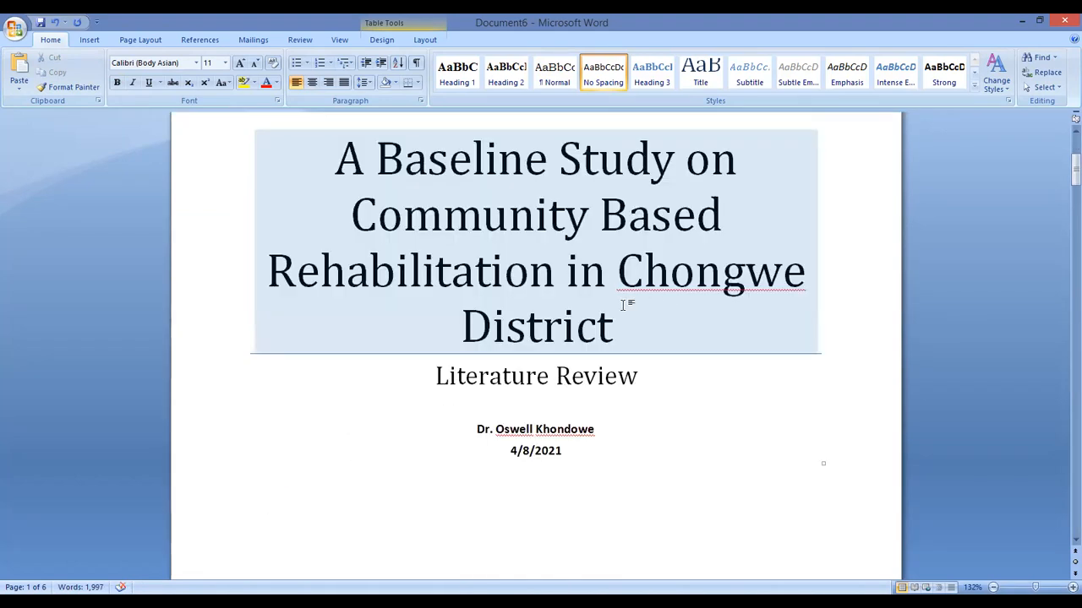
{"action": "scroll", "coordinate": [622, 304], "scroll_direction": "up", "scroll_amount": 5}
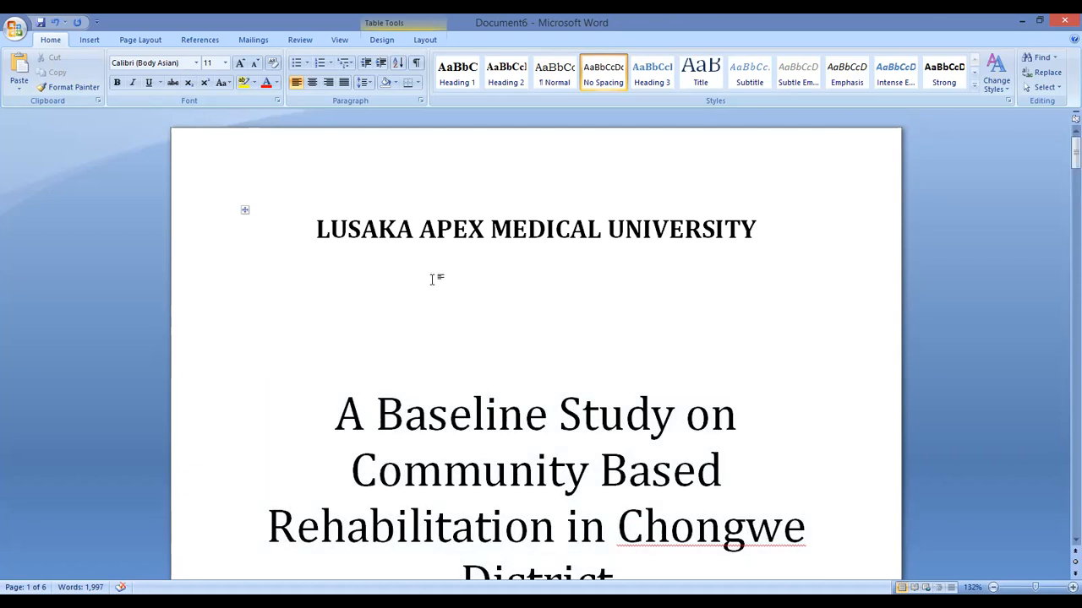
{"action": "scroll", "coordinate": [452, 324], "scroll_direction": "down", "scroll_amount": 4}
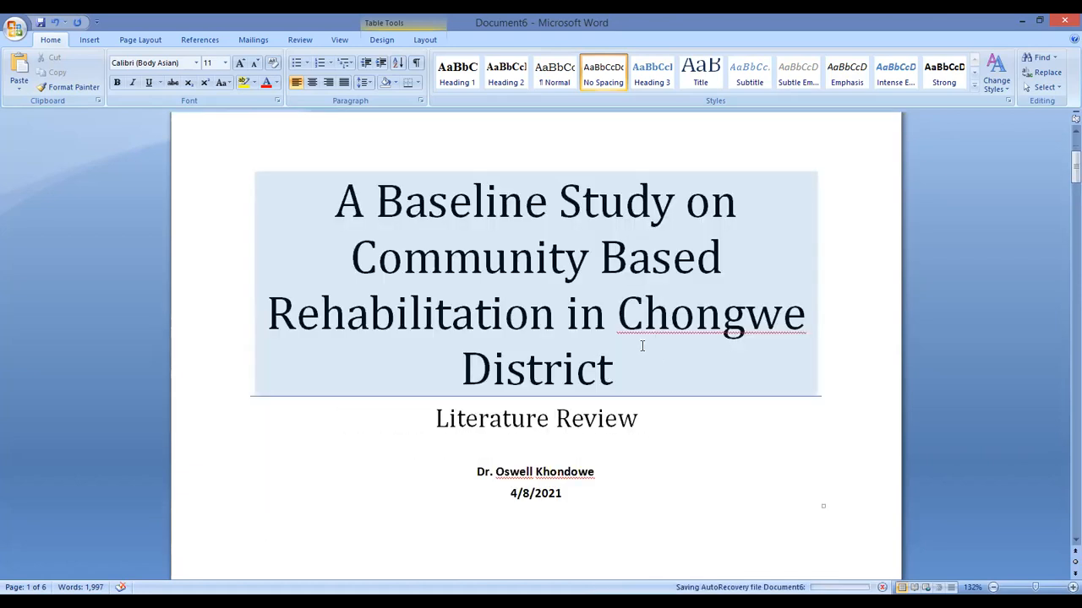
{"action": "scroll", "coordinate": [390, 396], "scroll_direction": "down", "scroll_amount": 4}
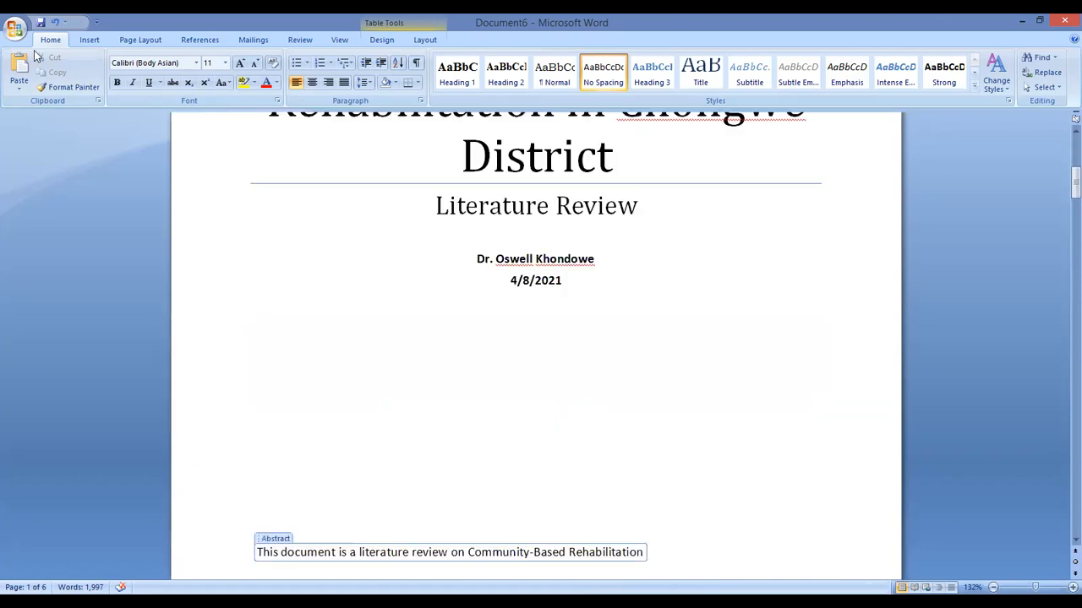
{"action": "left_click", "coordinate": [90, 41]}
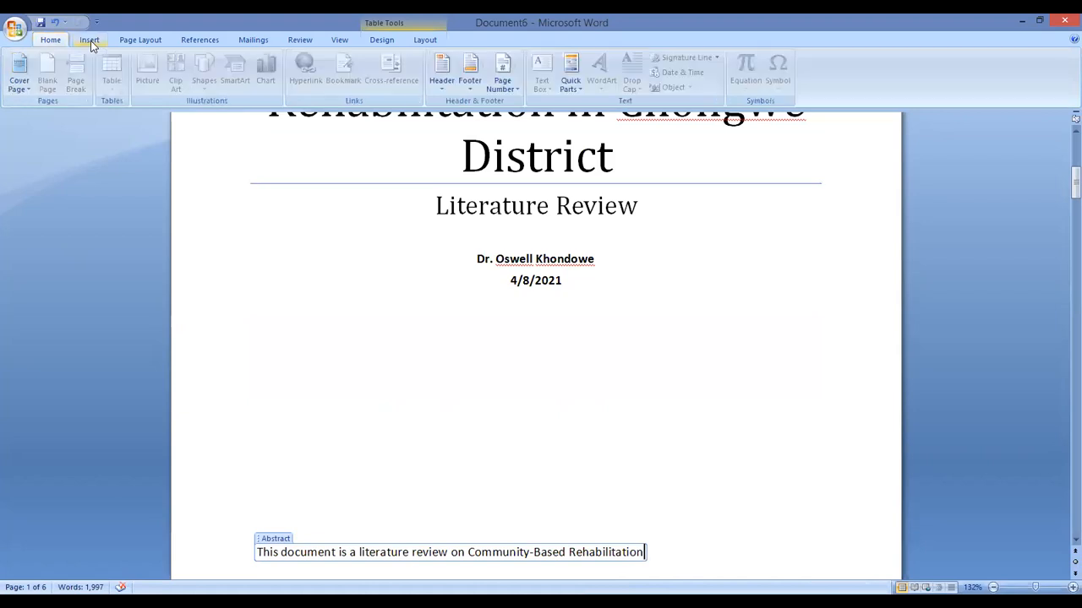
{"action": "left_click", "coordinate": [24, 73]}
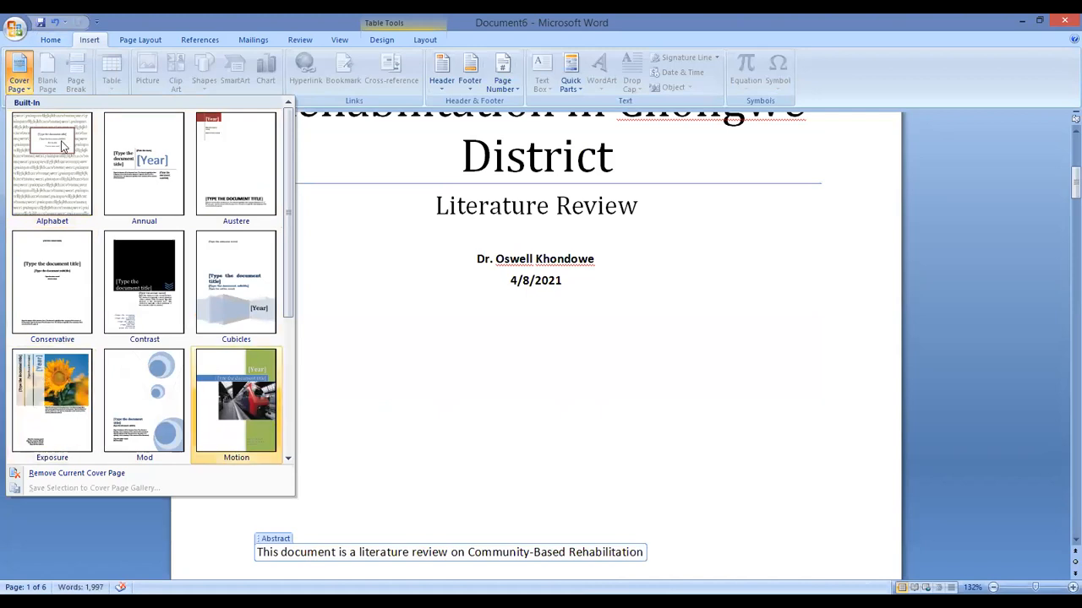
{"action": "left_click", "coordinate": [479, 207]}
{"action": "scroll", "coordinate": [568, 241], "scroll_direction": "up", "scroll_amount": 5}
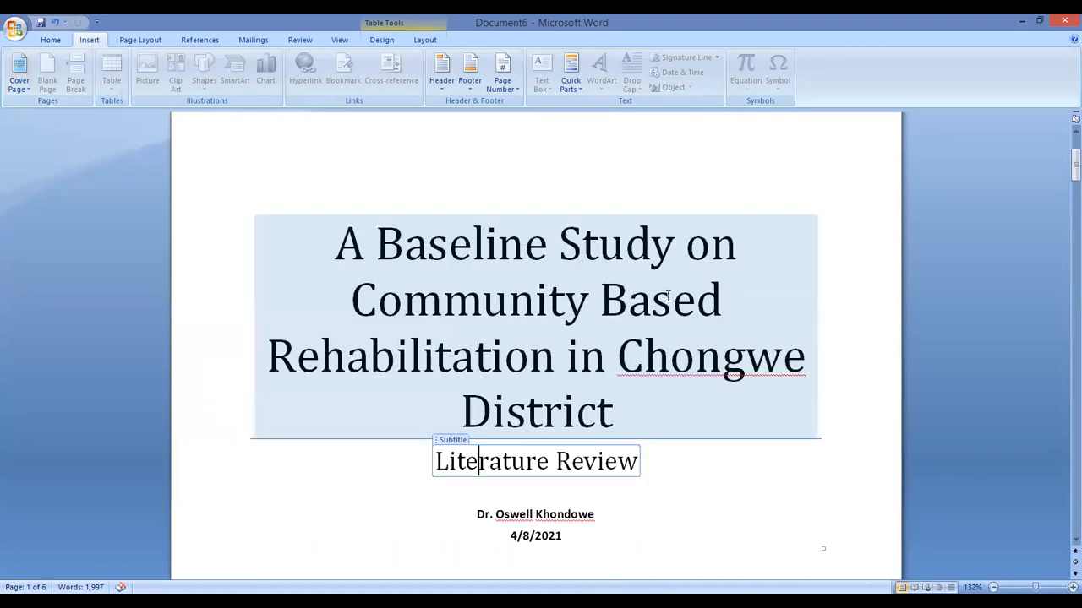
{"action": "scroll", "coordinate": [668, 296], "scroll_direction": "down", "scroll_amount": 1}
{"action": "scroll", "coordinate": [667, 292], "scroll_direction": "up", "scroll_amount": 4}
{"action": "scroll", "coordinate": [669, 286], "scroll_direction": "down", "scroll_amount": 14}
{"action": "scroll", "coordinate": [670, 282], "scroll_direction": "up", "scroll_amount": 12}
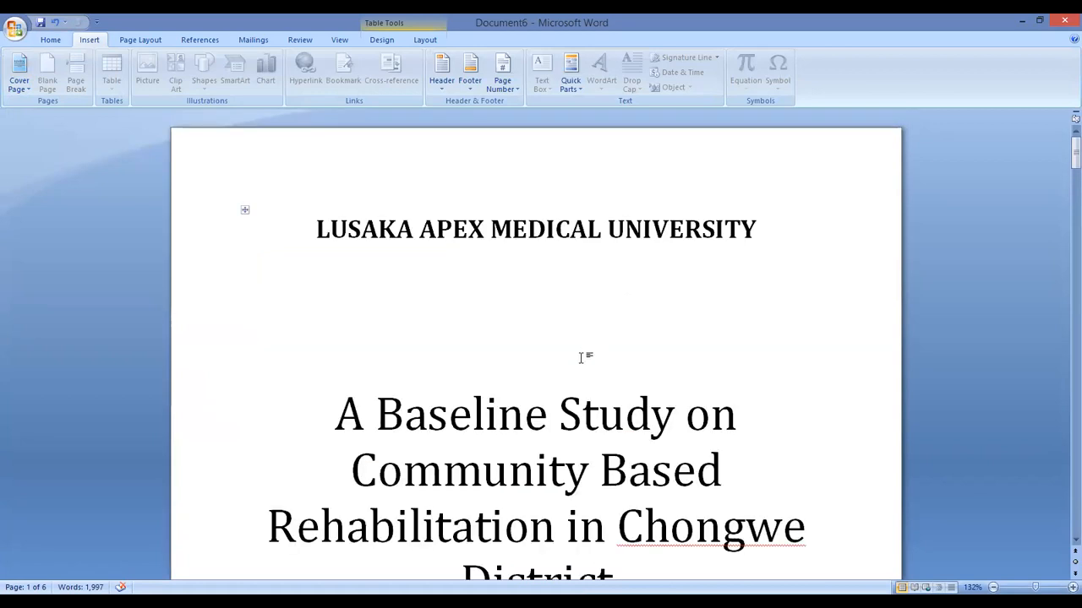
{"action": "left_click", "coordinate": [547, 324]}
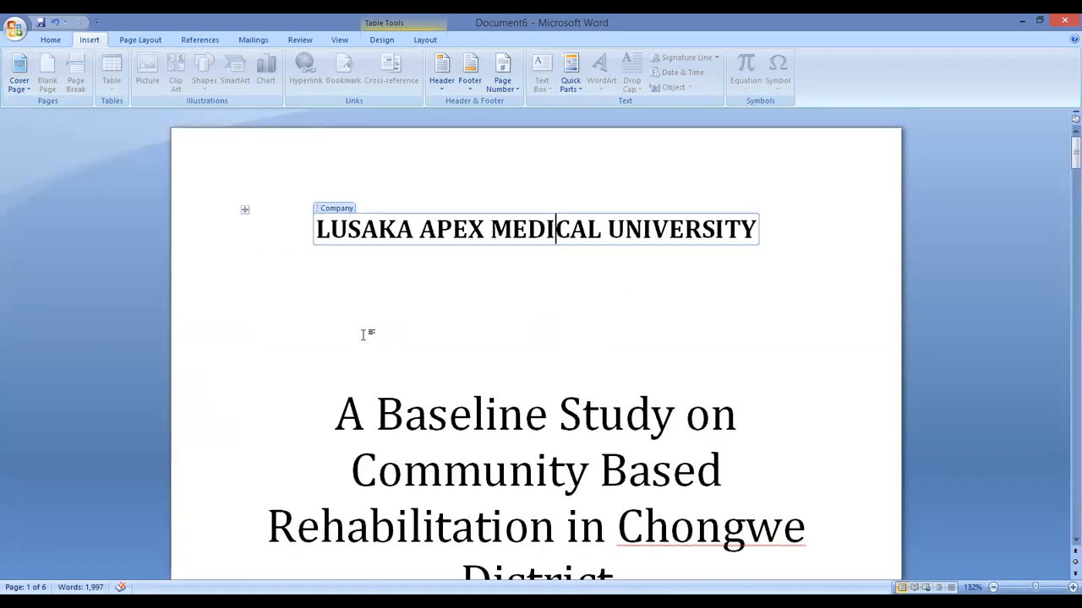
{"action": "left_click", "coordinate": [257, 338]}
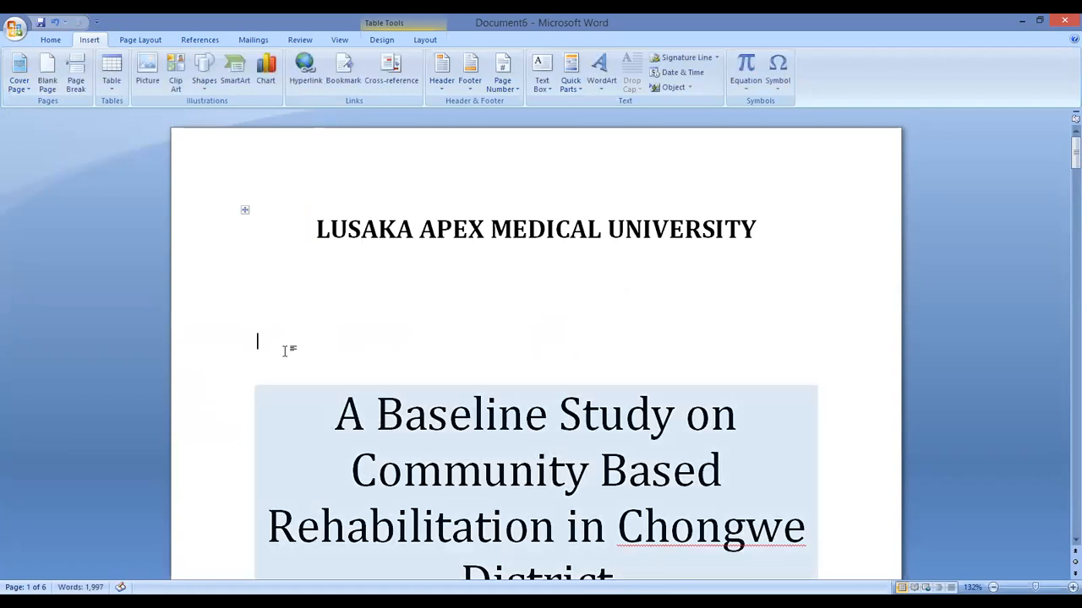
{"action": "scroll", "coordinate": [367, 444], "scroll_direction": "down", "scroll_amount": 4}
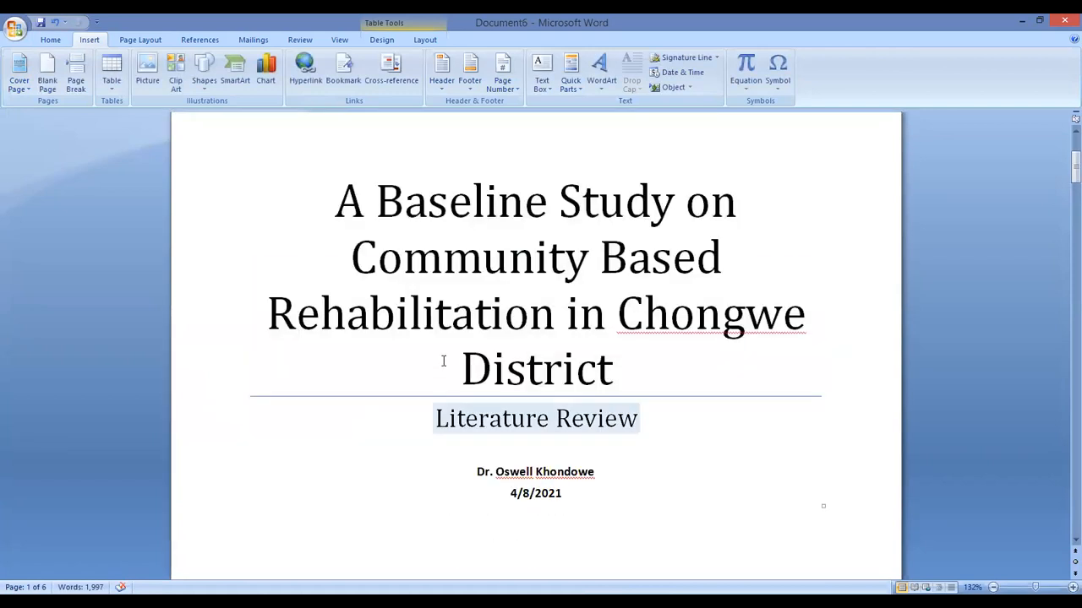
{"action": "scroll", "coordinate": [443, 359], "scroll_direction": "up", "scroll_amount": 3}
{"action": "scroll", "coordinate": [413, 541], "scroll_direction": "down", "scroll_amount": 5}
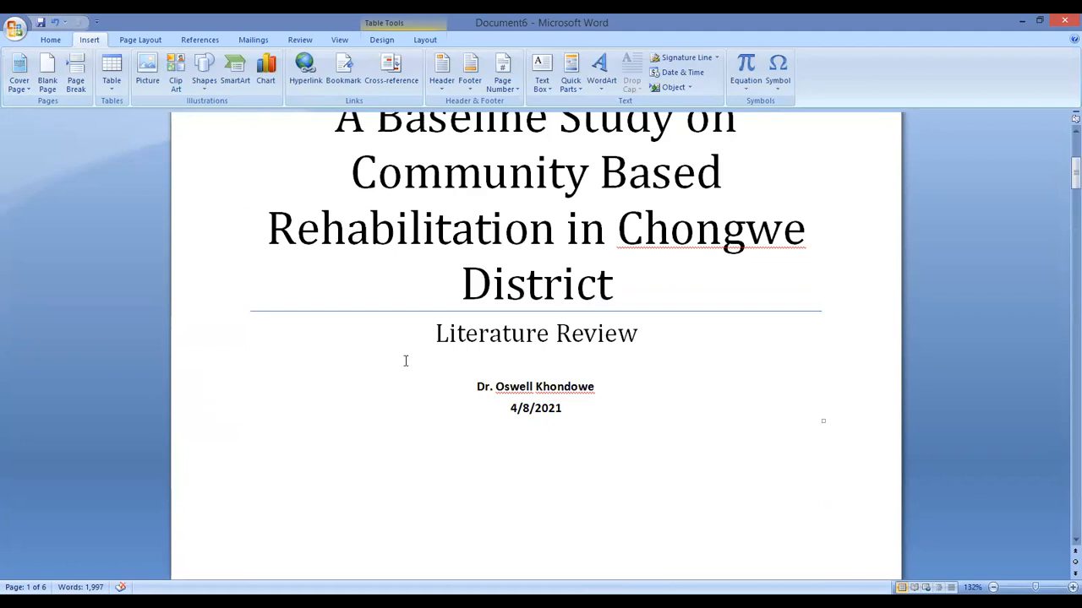
{"action": "scroll", "coordinate": [447, 350], "scroll_direction": "down", "scroll_amount": 4}
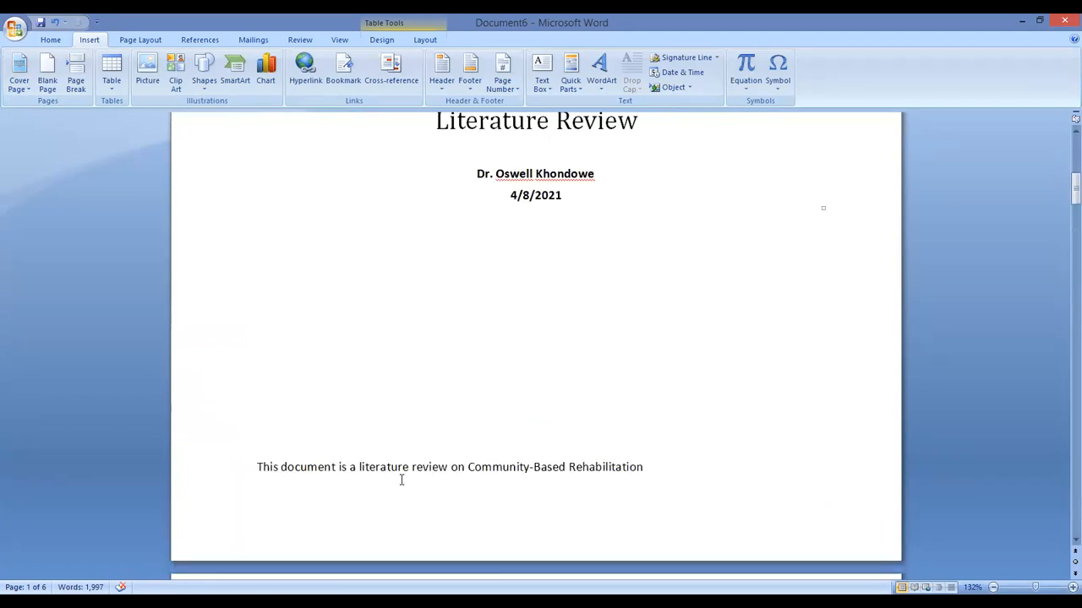
{"action": "scroll", "coordinate": [453, 396], "scroll_direction": "down", "scroll_amount": 4}
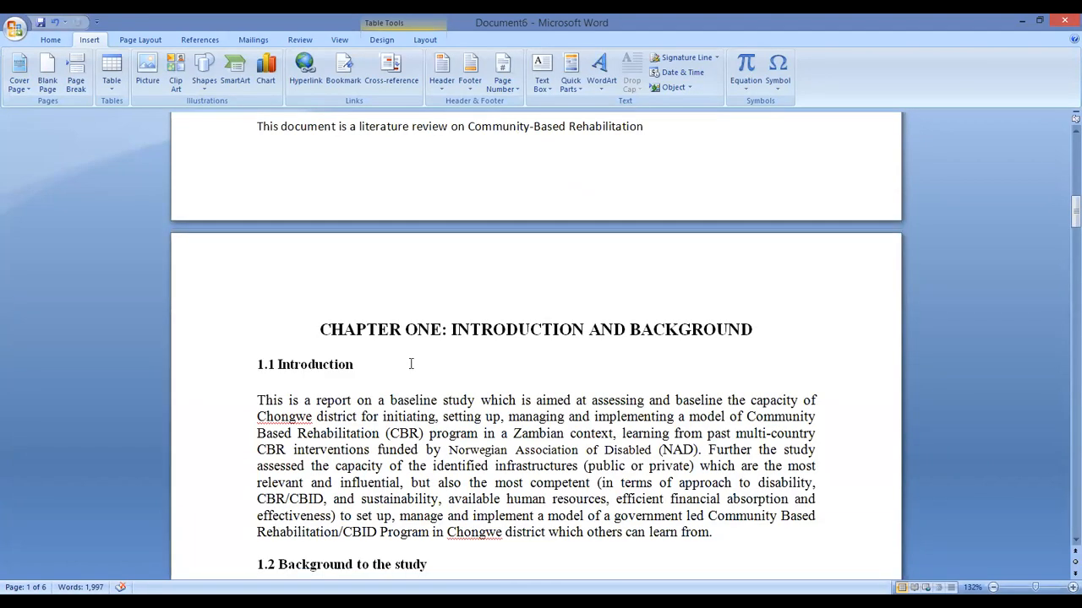
Check the CHAPTER ONE and 1.1 Introduction headings on the page after the cover
{"action": "left_click", "coordinate": [321, 333]}
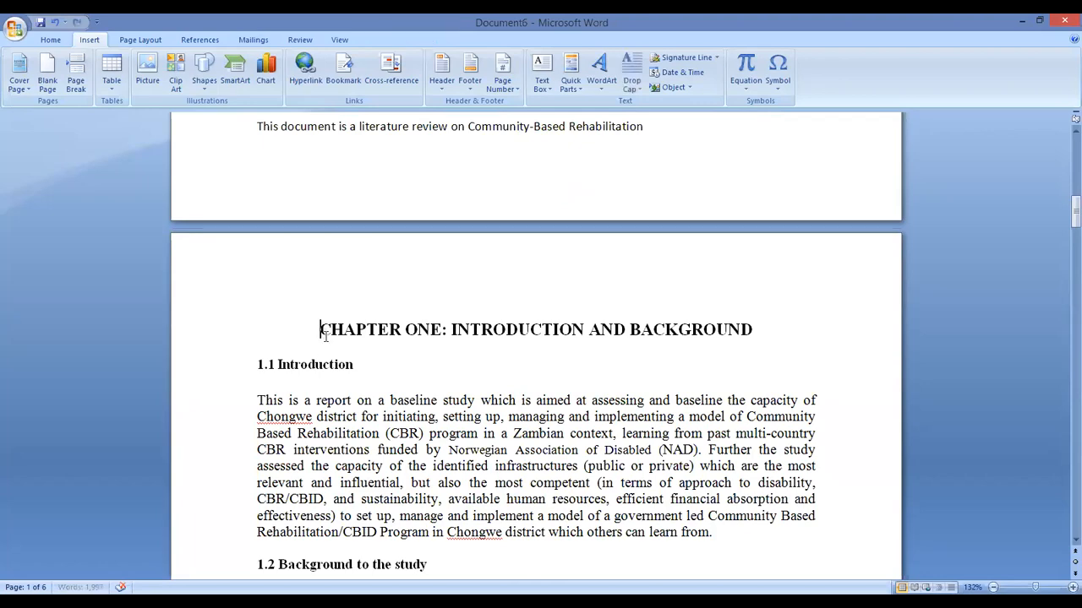
{"action": "scroll", "coordinate": [363, 391], "scroll_direction": "down", "scroll_amount": 8}
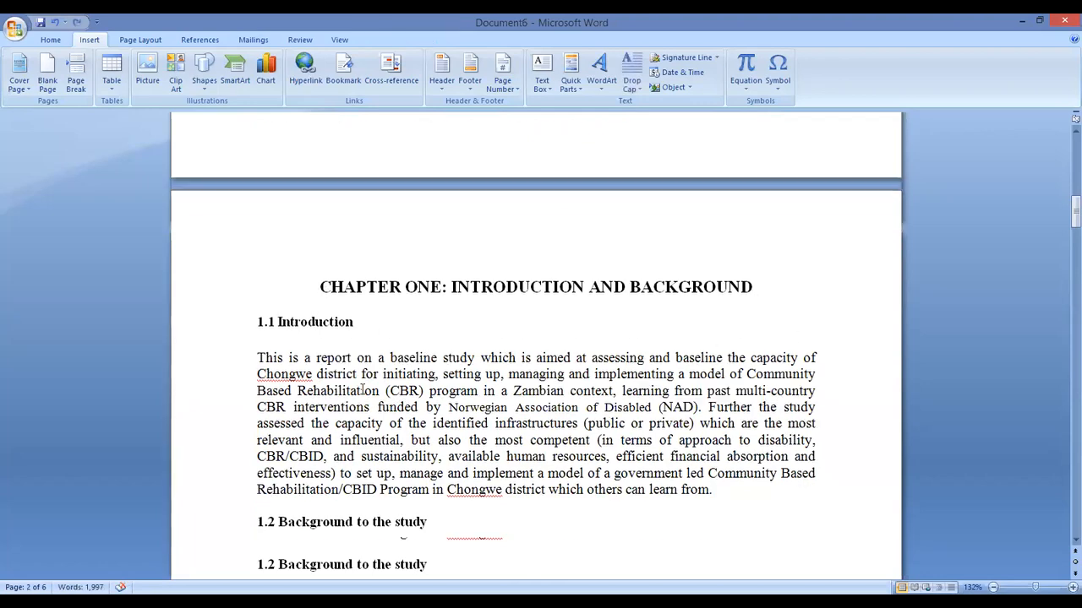
{"action": "scroll", "coordinate": [371, 380], "scroll_direction": "up", "scroll_amount": 8}
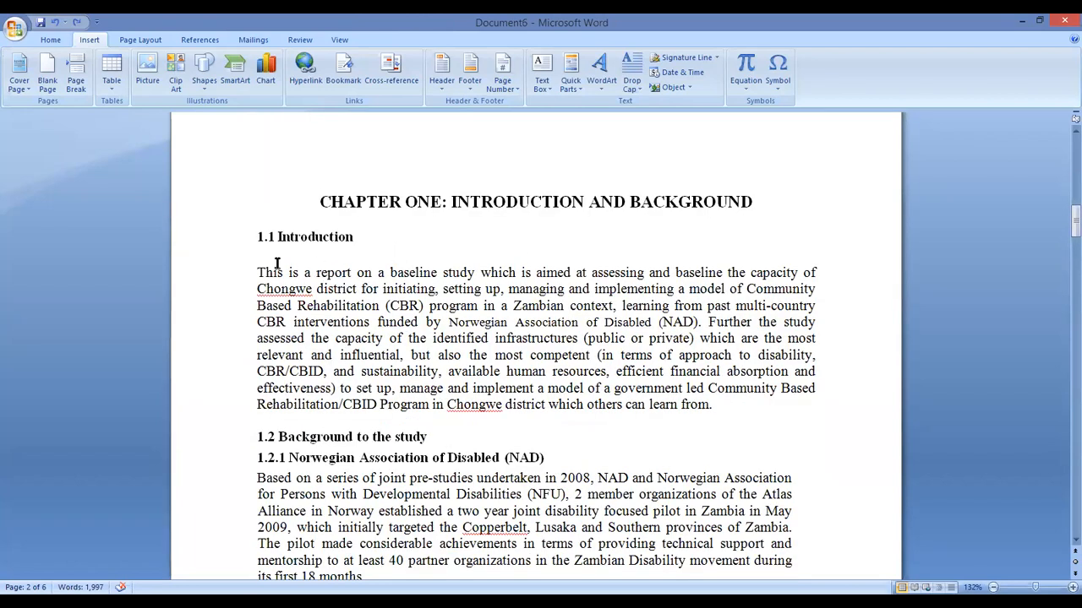
{"action": "left_click_drag", "start_coordinate": [360, 237], "coordinate": [234, 245]}
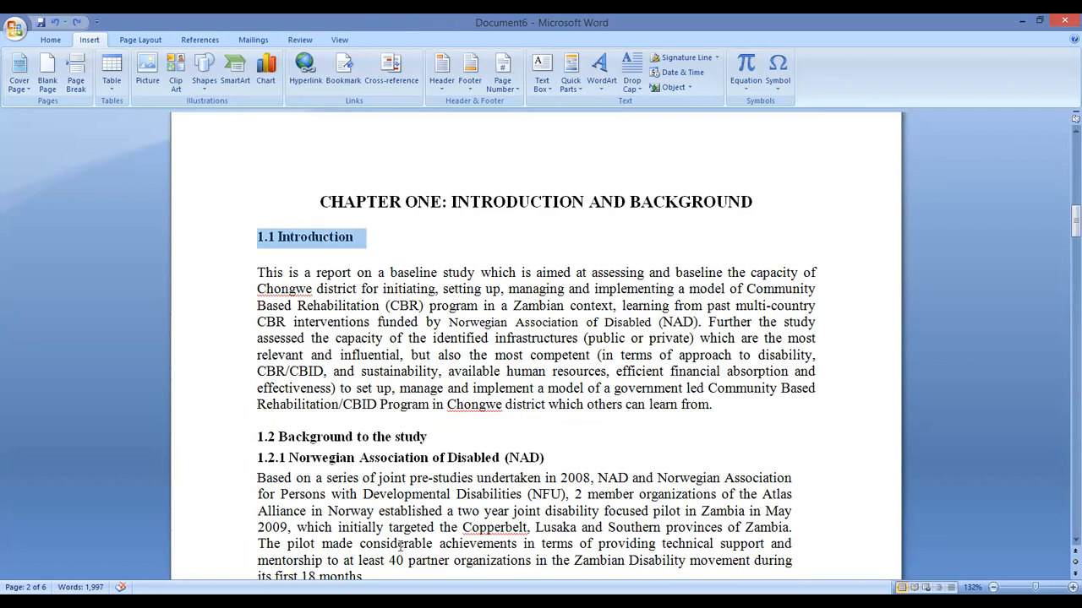
{"action": "left_click", "coordinate": [432, 388]}
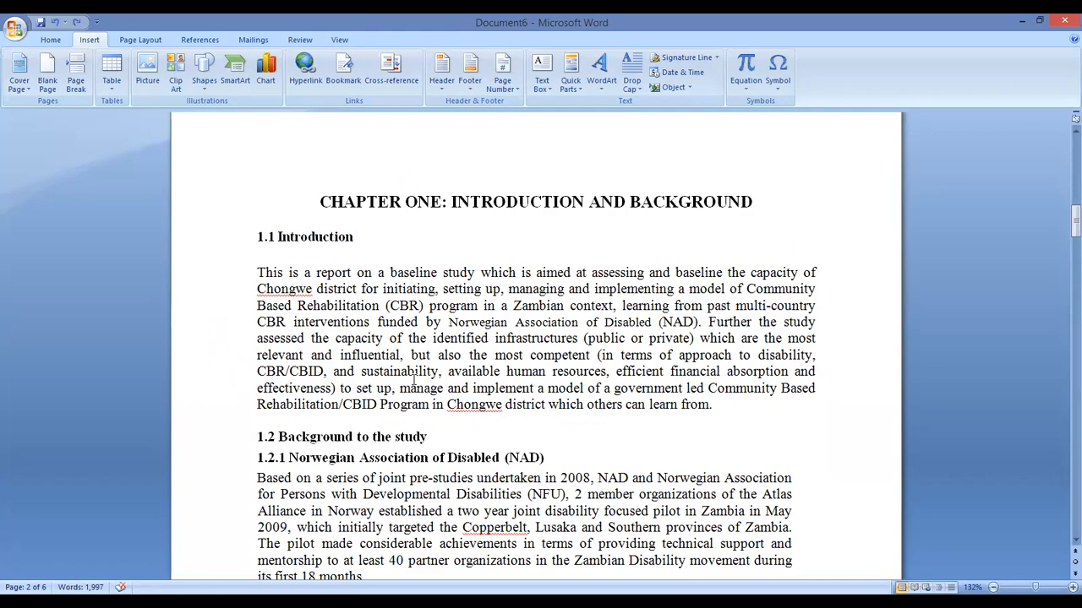
{"action": "scroll", "coordinate": [414, 380], "scroll_direction": "down", "scroll_amount": 3}
{"action": "scroll", "coordinate": [414, 381], "scroll_direction": "down", "scroll_amount": 5}
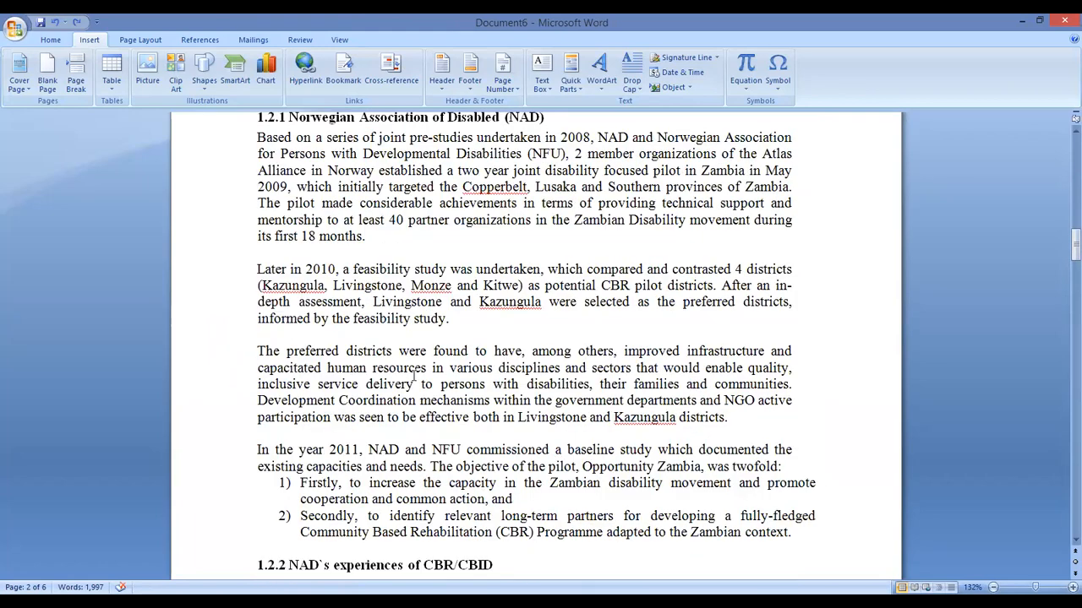
{"action": "scroll", "coordinate": [414, 380], "scroll_direction": "up", "scroll_amount": 4}
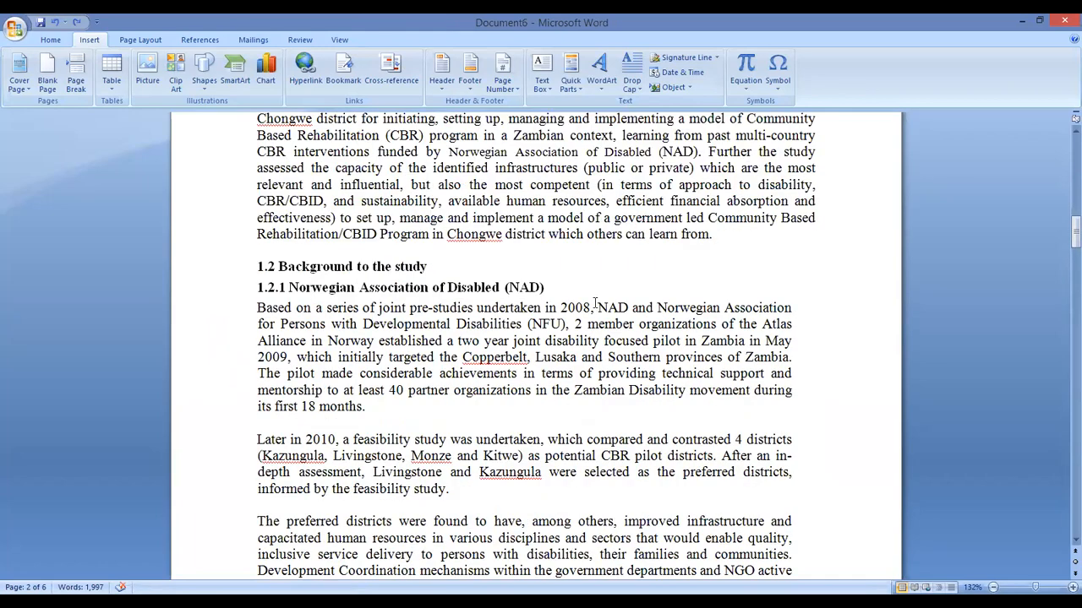
{"action": "scroll", "coordinate": [554, 289], "scroll_direction": "up", "scroll_amount": 6}
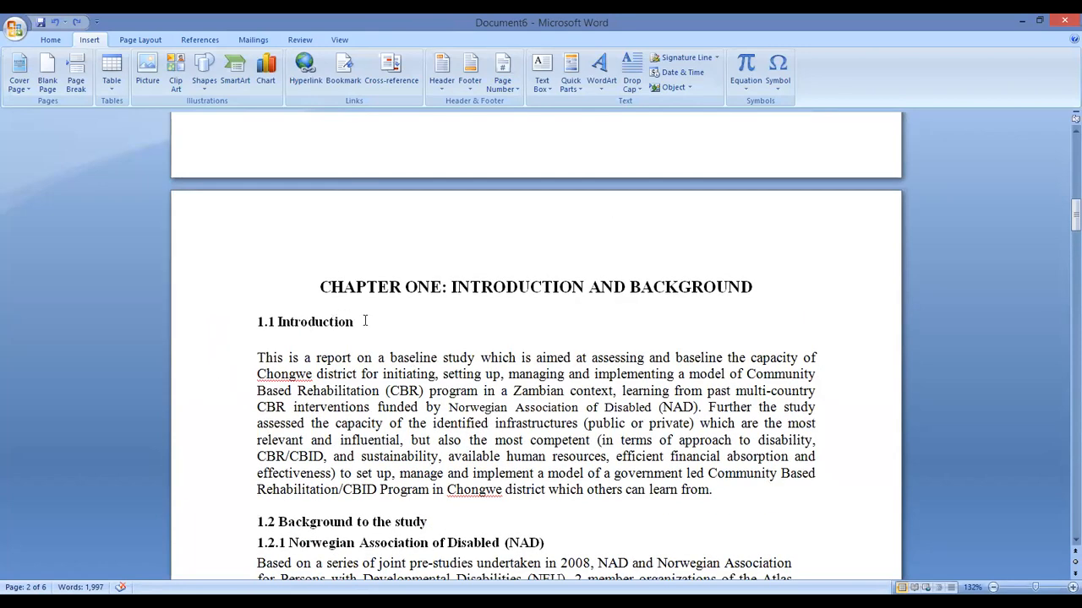
{"action": "left_click", "coordinate": [216, 320]}
{"action": "scroll", "coordinate": [431, 399], "scroll_direction": "down", "scroll_amount": 3}
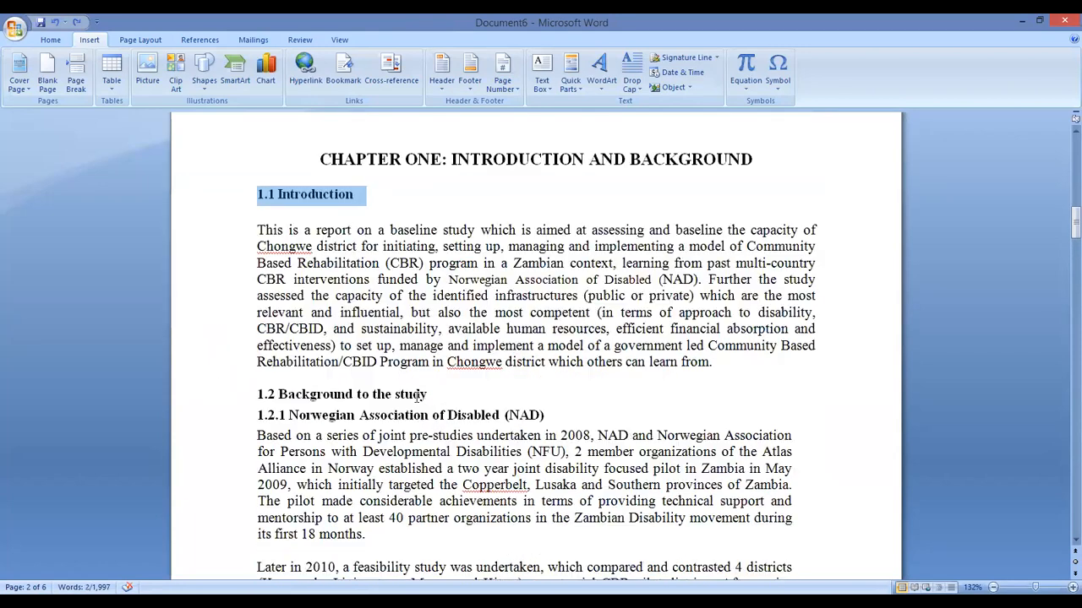
{"action": "scroll", "coordinate": [467, 399], "scroll_direction": "down", "scroll_amount": 1}
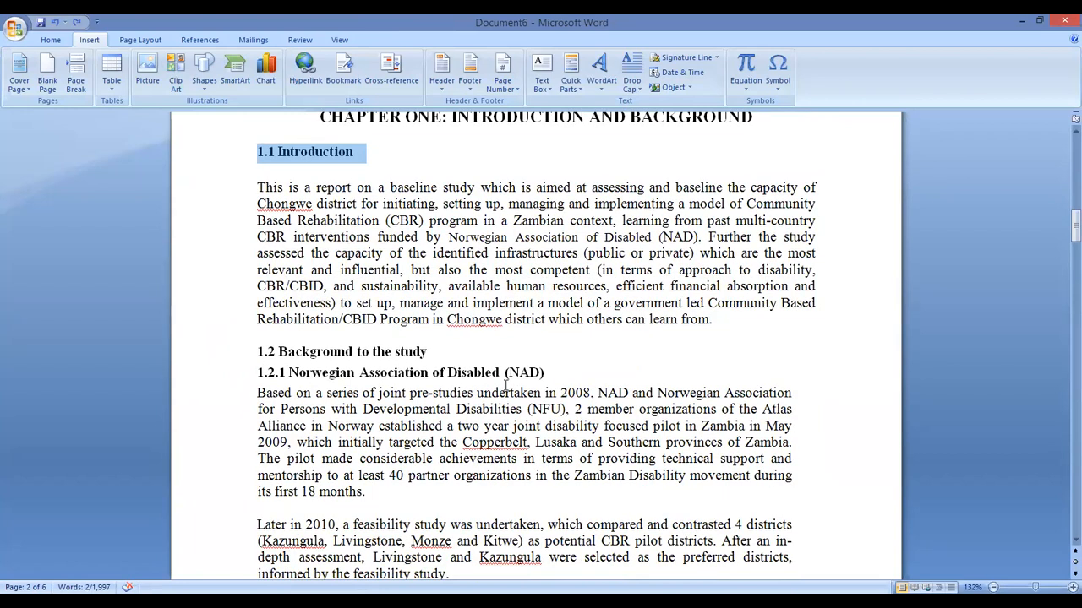
{"action": "scroll", "coordinate": [507, 385], "scroll_direction": "down", "scroll_amount": 10}
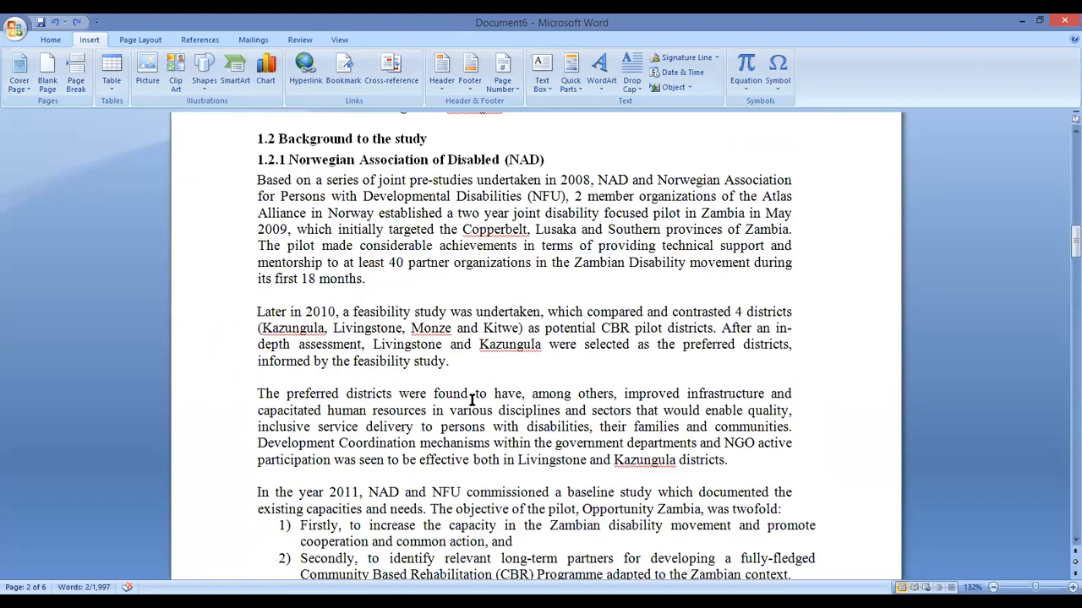
{"action": "scroll", "coordinate": [488, 412], "scroll_direction": "down", "scroll_amount": 18}
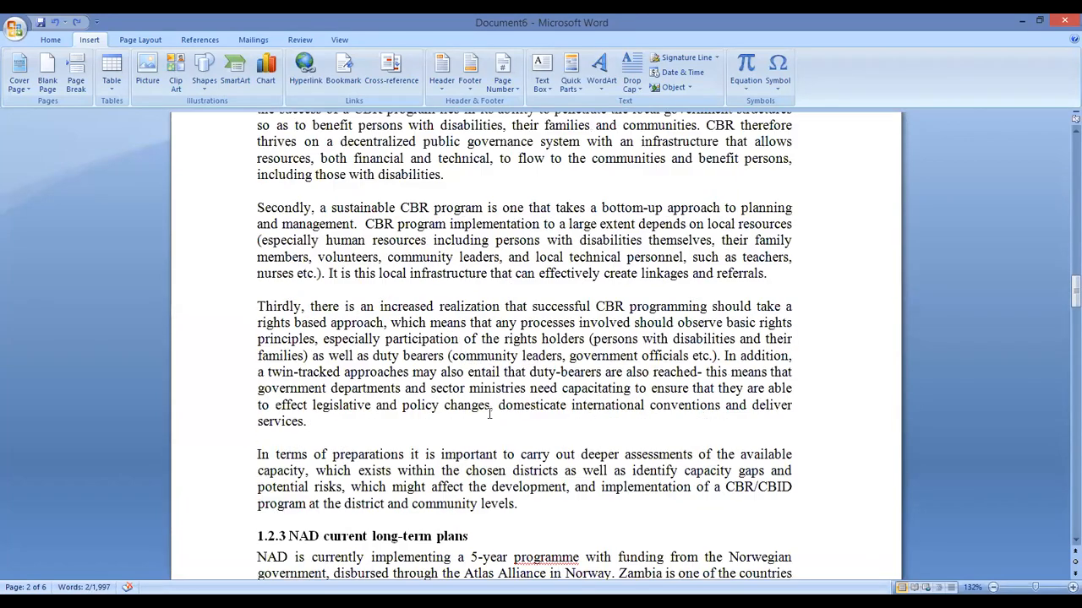
{"action": "scroll", "coordinate": [488, 410], "scroll_direction": "down", "scroll_amount": 1}
{"action": "scroll", "coordinate": [488, 410], "scroll_direction": "up", "scroll_amount": 20}
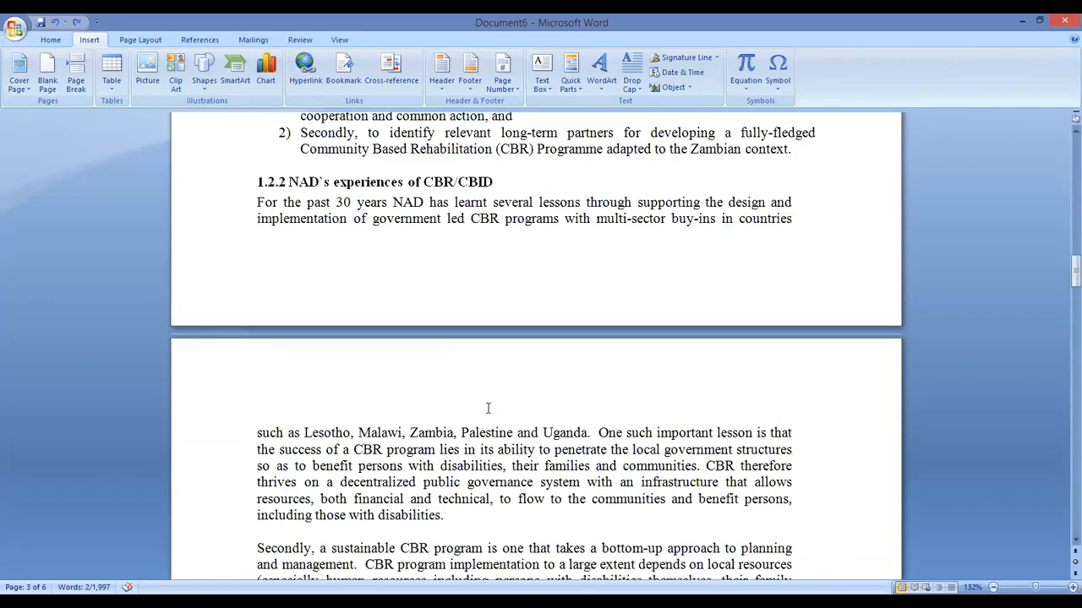
{"action": "scroll", "coordinate": [488, 409], "scroll_direction": "up", "scroll_amount": 3}
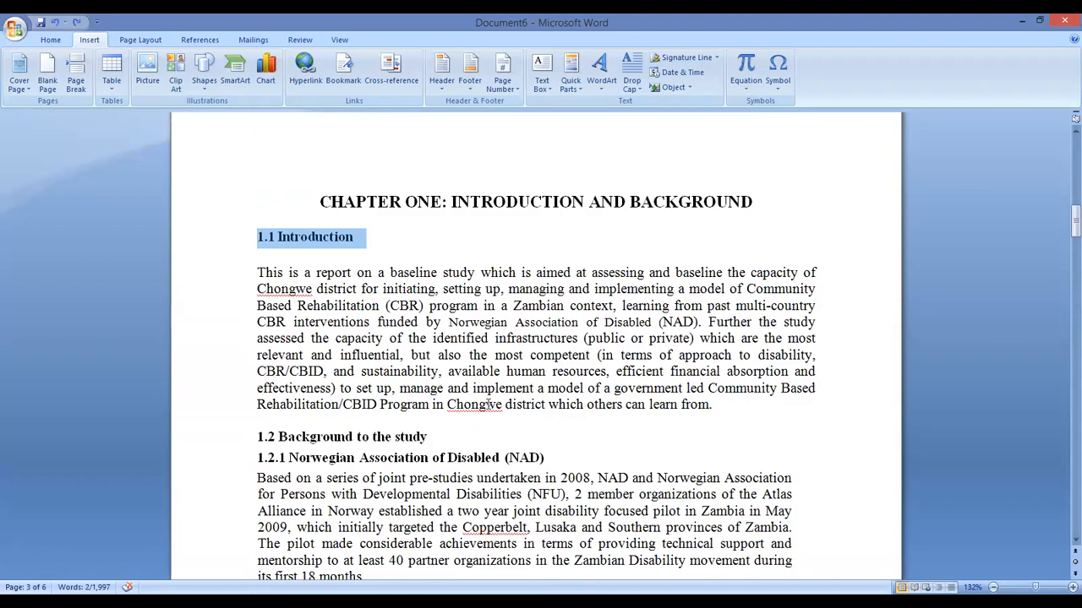
{"action": "left_click", "coordinate": [413, 263]}
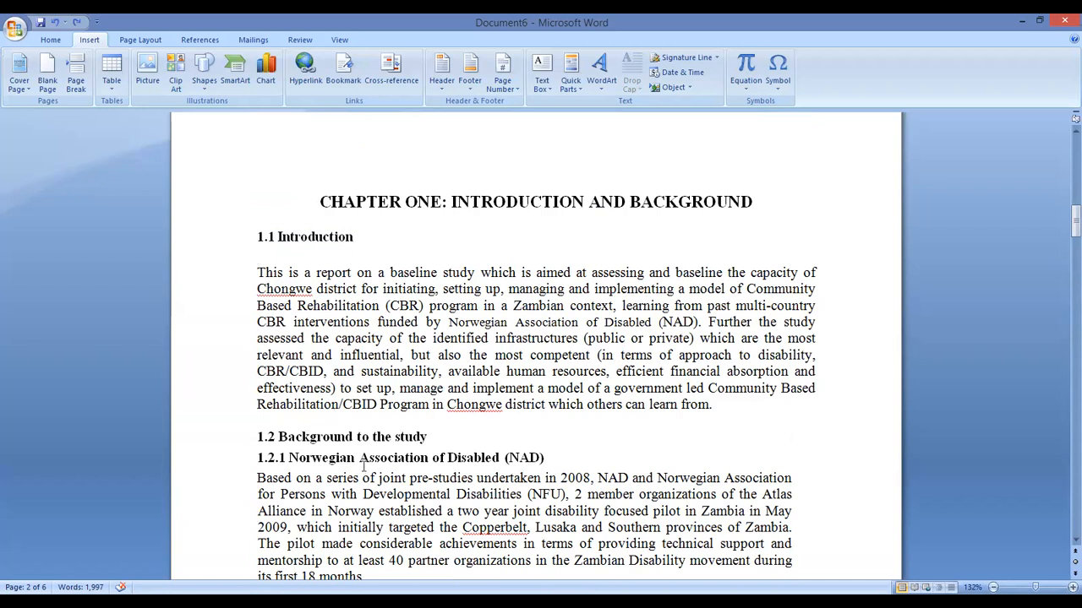
Scroll through the six-page report to confirm section 1.2.2 falls on page 2
{"action": "scroll", "coordinate": [363, 463], "scroll_direction": "down", "scroll_amount": 6}
{"action": "scroll", "coordinate": [364, 461], "scroll_direction": "down", "scroll_amount": 12}
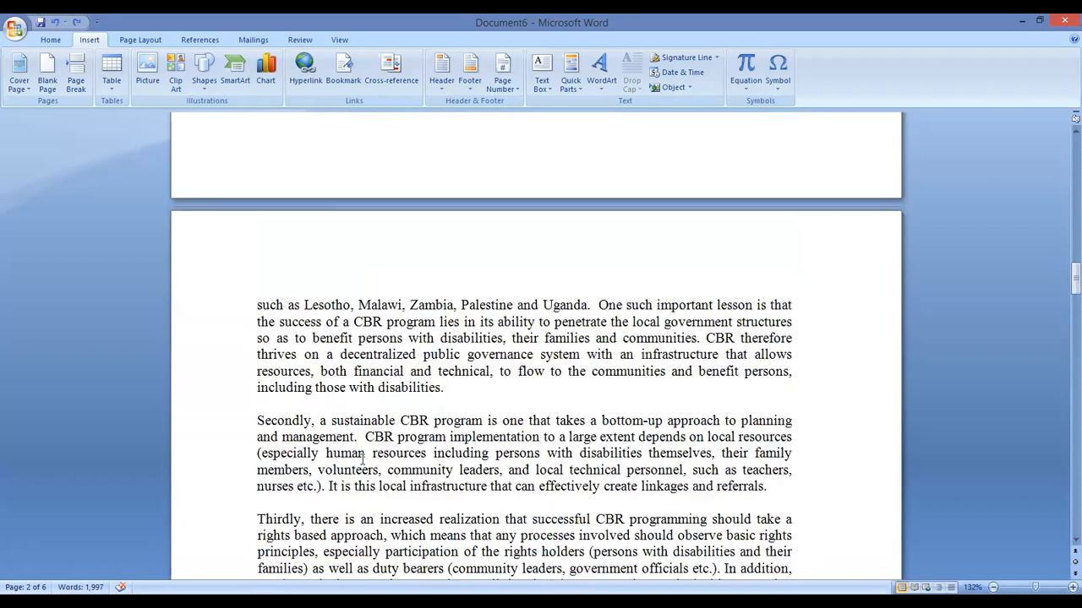
{"action": "scroll", "coordinate": [362, 455], "scroll_direction": "down", "scroll_amount": 10}
{"action": "scroll", "coordinate": [262, 294], "scroll_direction": "down", "scroll_amount": 1}
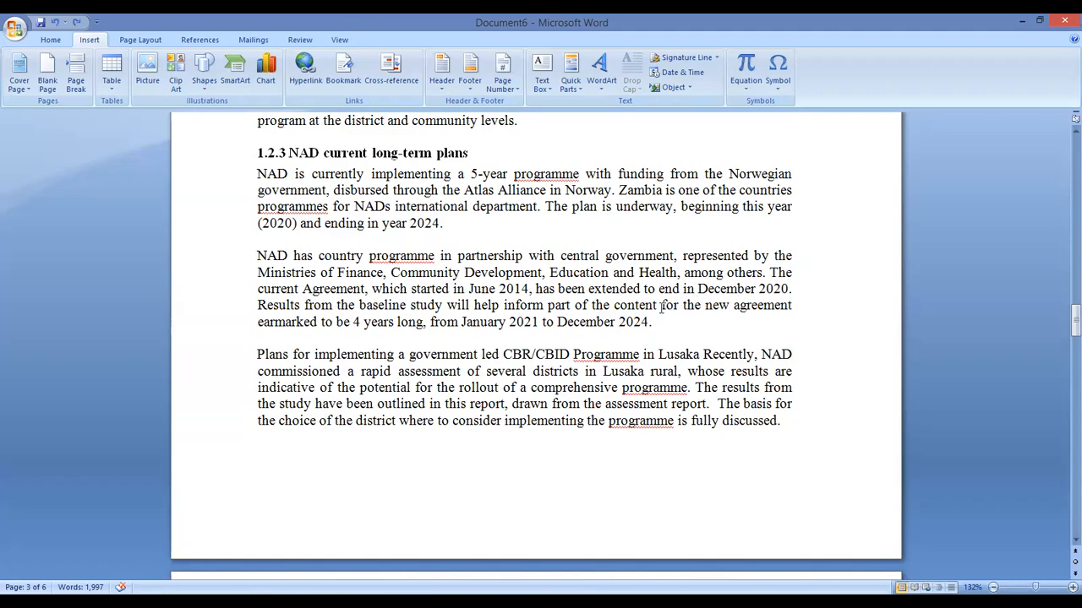
{"action": "scroll", "coordinate": [550, 322], "scroll_direction": "up", "scroll_amount": 15}
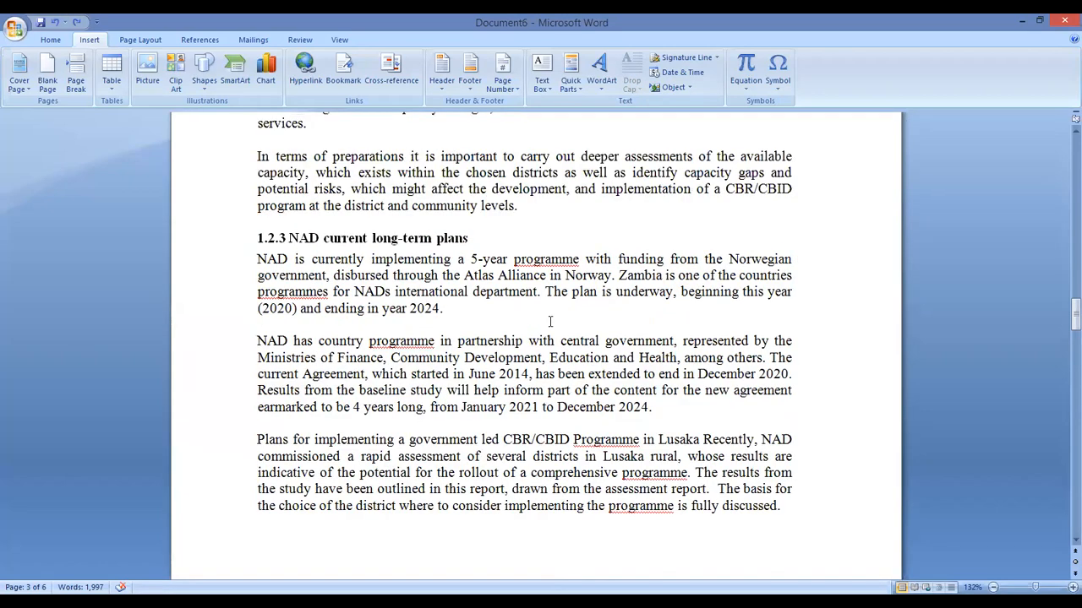
{"action": "scroll", "coordinate": [551, 320], "scroll_direction": "up", "scroll_amount": 9}
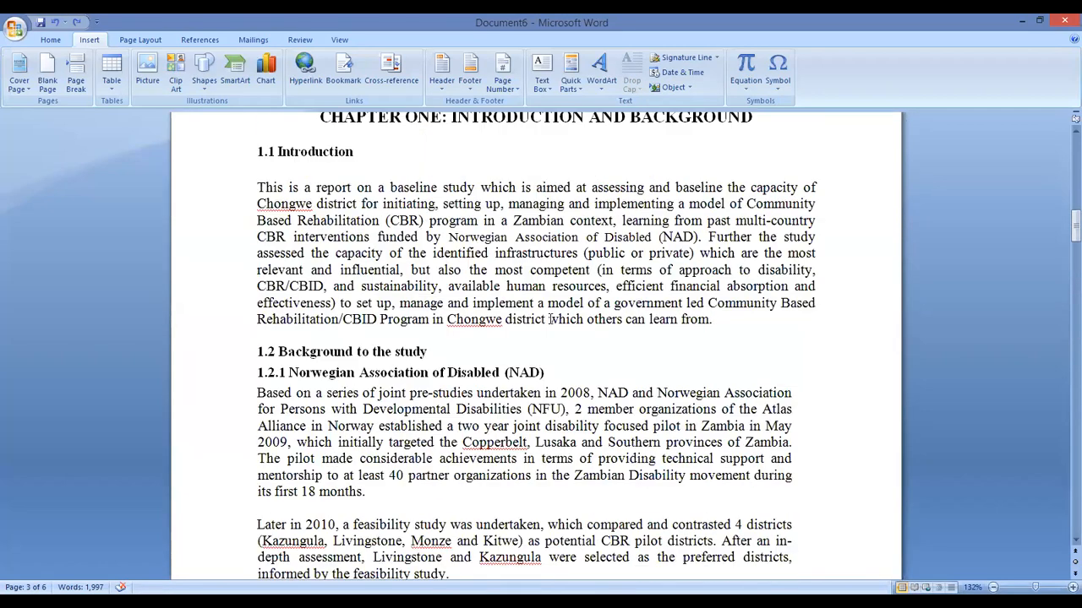
{"action": "scroll", "coordinate": [551, 320], "scroll_direction": "down", "scroll_amount": 5}
{"action": "scroll", "coordinate": [551, 319], "scroll_direction": "down", "scroll_amount": 5}
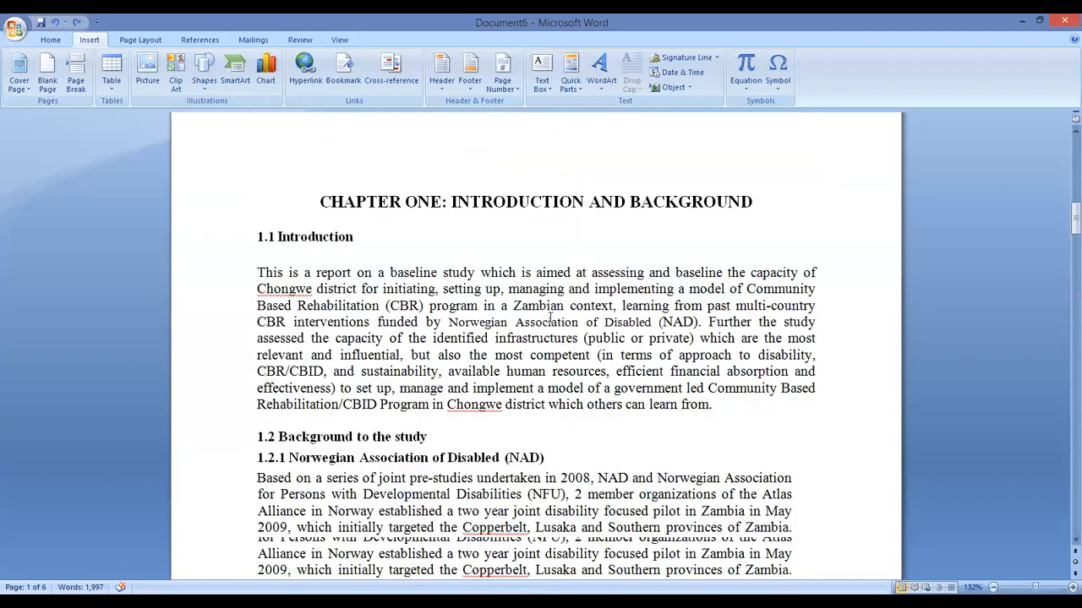
{"action": "scroll", "coordinate": [506, 290], "scroll_direction": "up", "scroll_amount": 4}
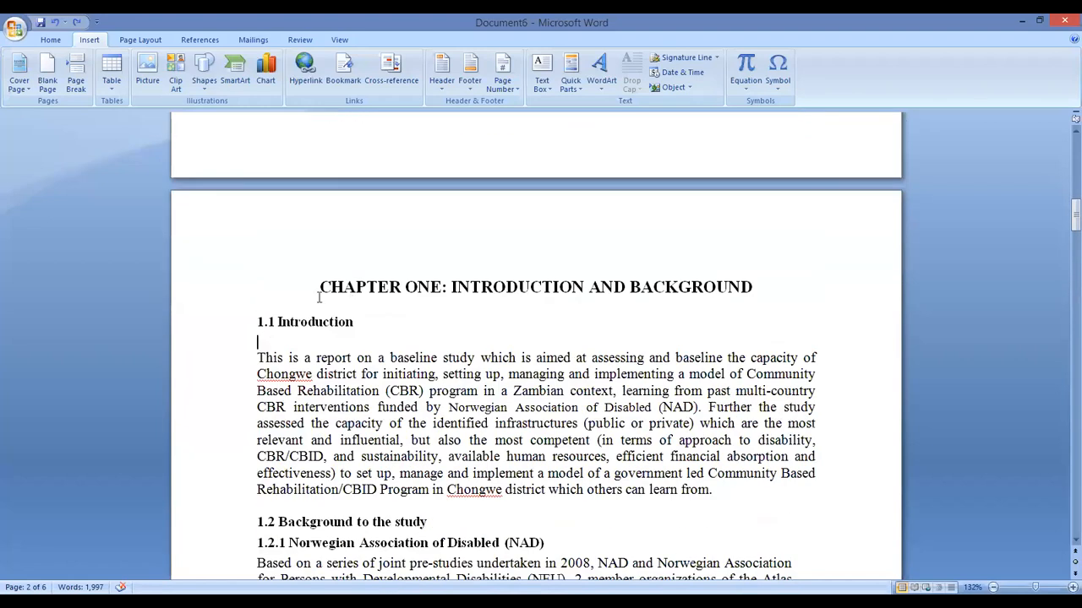
{"action": "scroll", "coordinate": [499, 340], "scroll_direction": "down", "scroll_amount": 15}
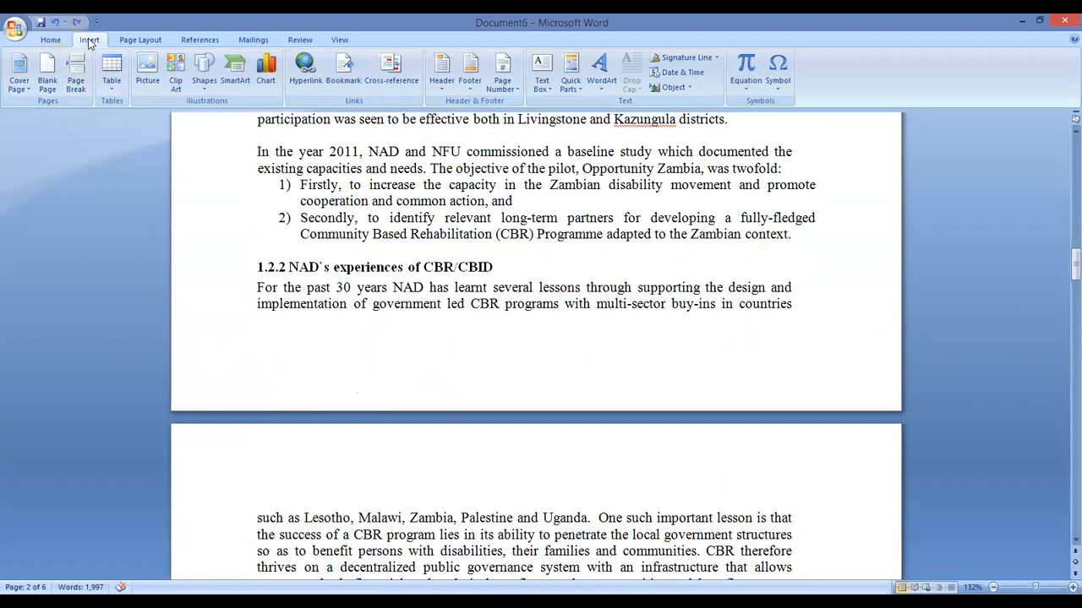
Show the Bottom of Page designs in the Insert tab's Page Number menu
{"action": "left_click", "coordinate": [59, 43]}
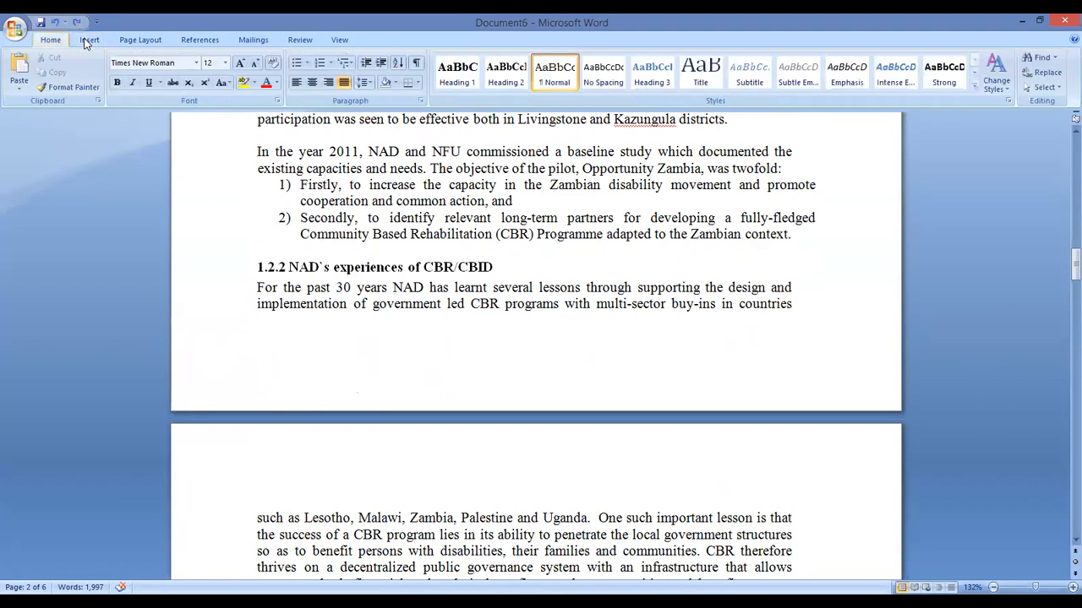
{"action": "left_click", "coordinate": [88, 41]}
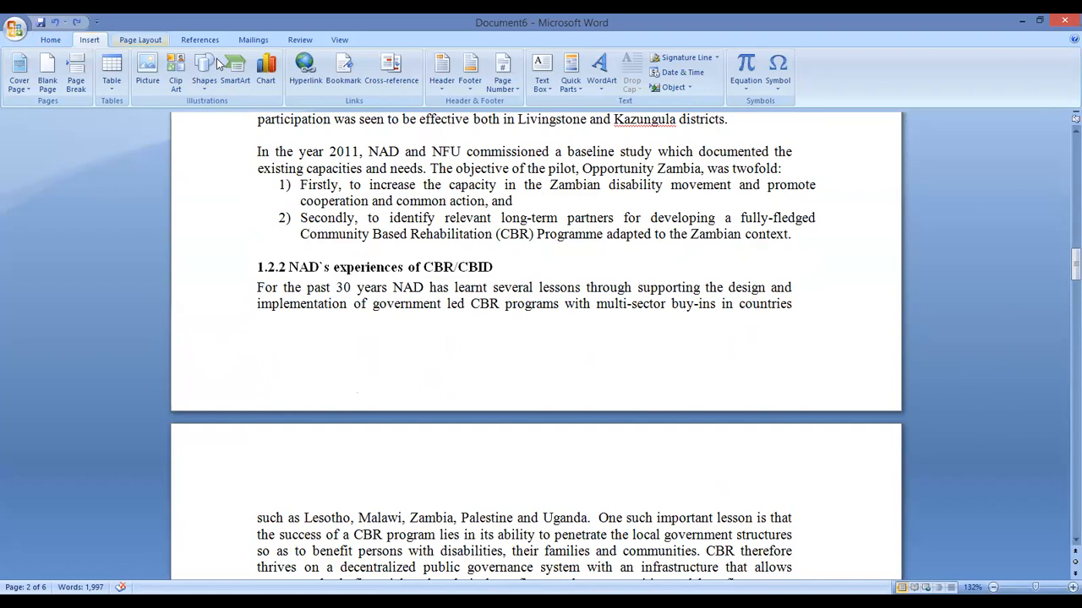
{"action": "left_click", "coordinate": [141, 41]}
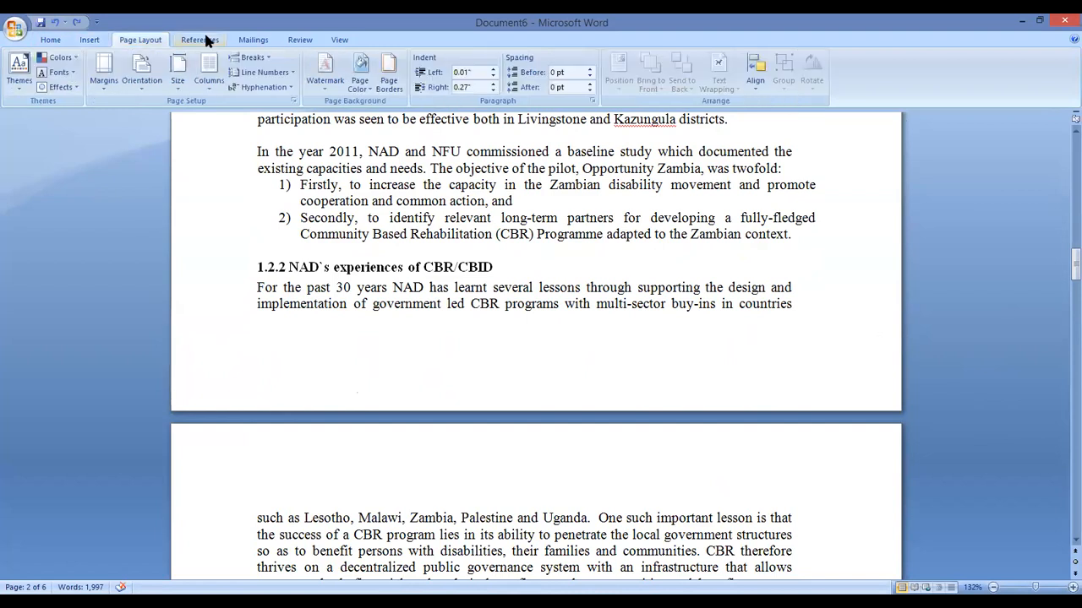
{"action": "left_click", "coordinate": [252, 41]}
{"action": "left_click", "coordinate": [316, 41]}
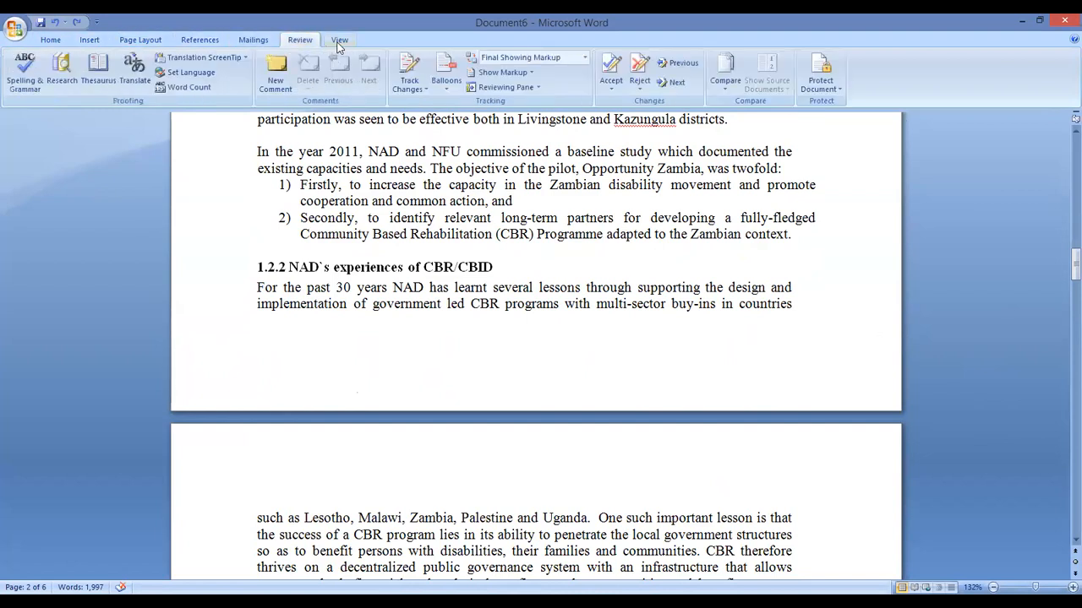
{"action": "left_click", "coordinate": [339, 40]}
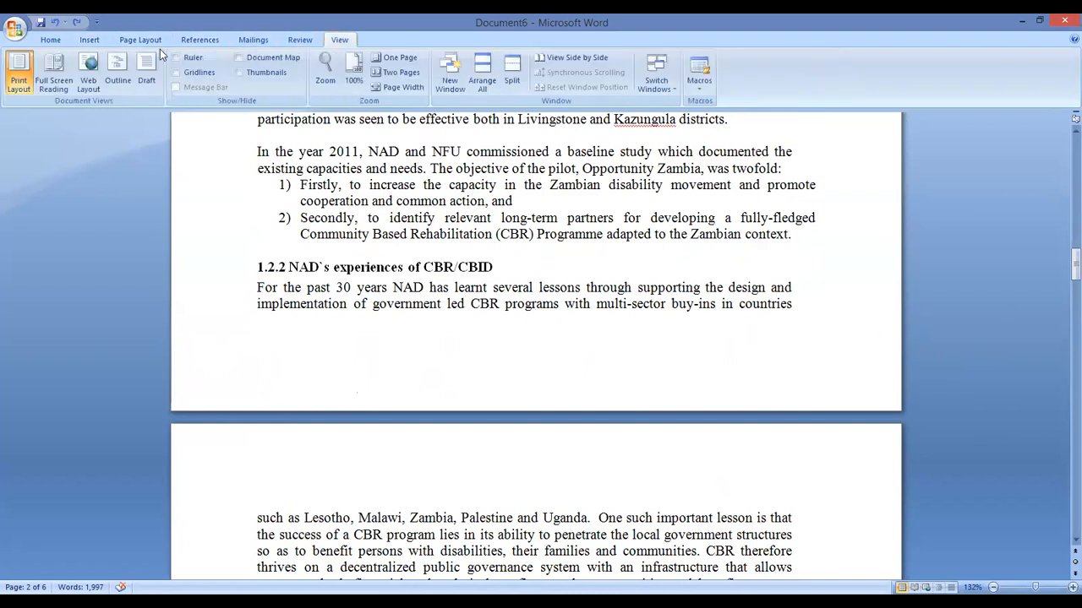
{"action": "left_click", "coordinate": [90, 41]}
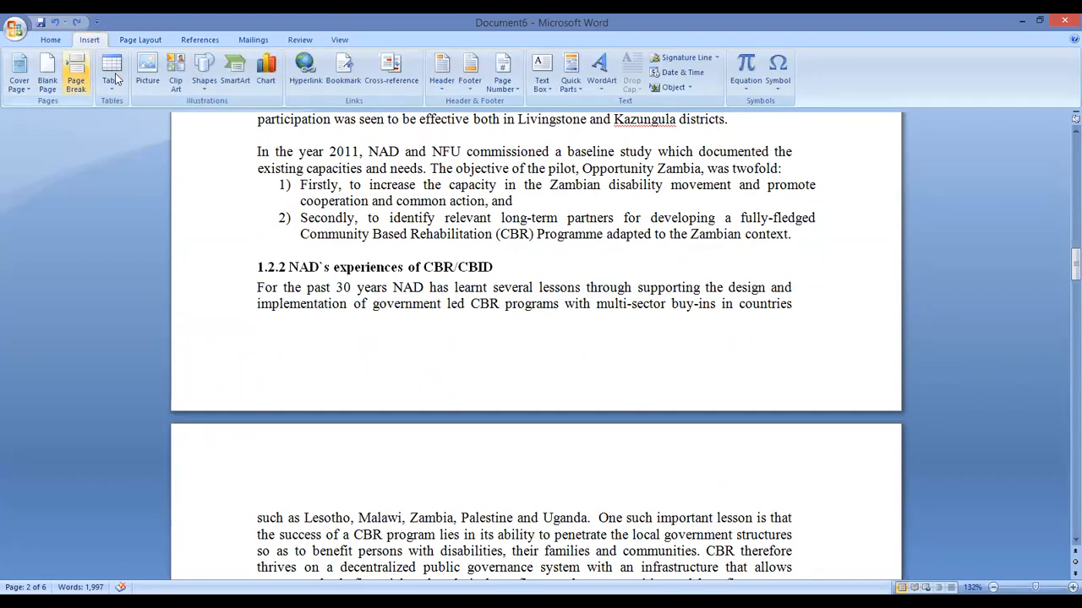
{"action": "left_click", "coordinate": [509, 88]}
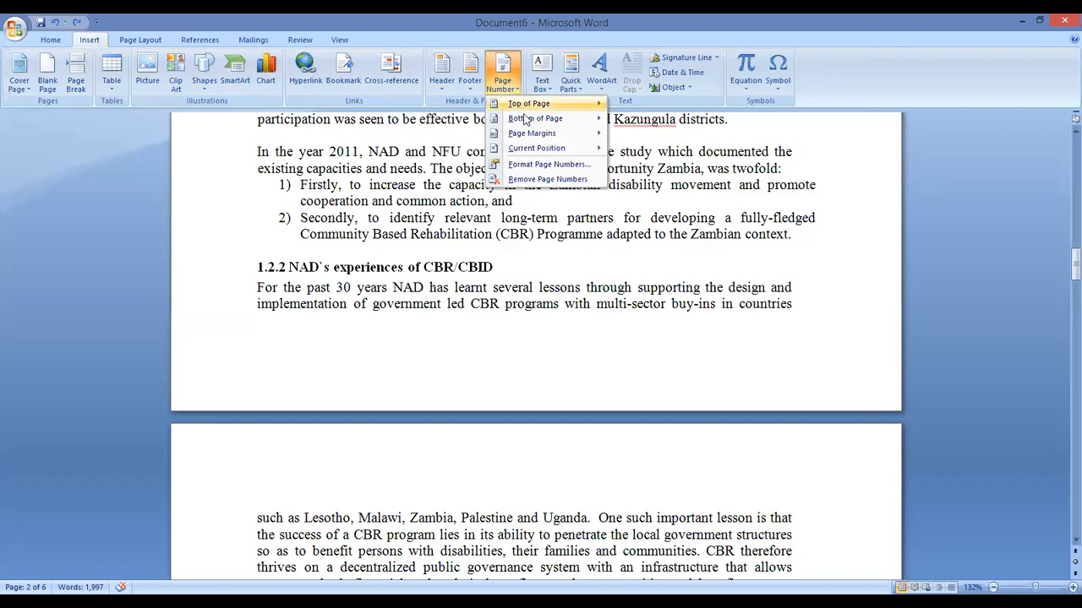
{"action": "mouse_move", "coordinate": [533, 121]}
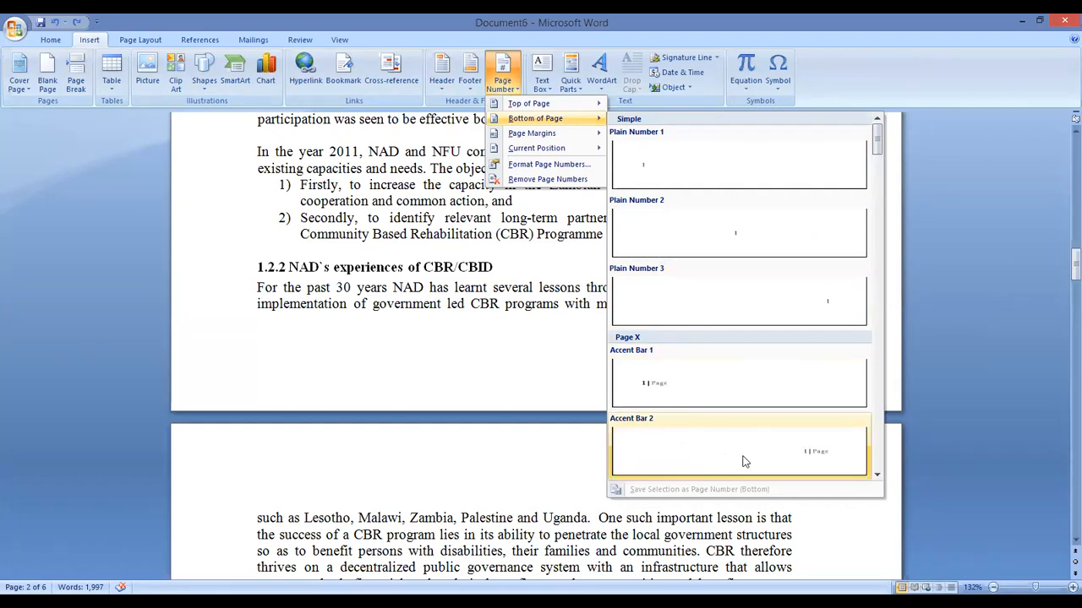
Add Plain Number 3 page numbers at the bottom right and close the footer
{"action": "left_click", "coordinate": [785, 303]}
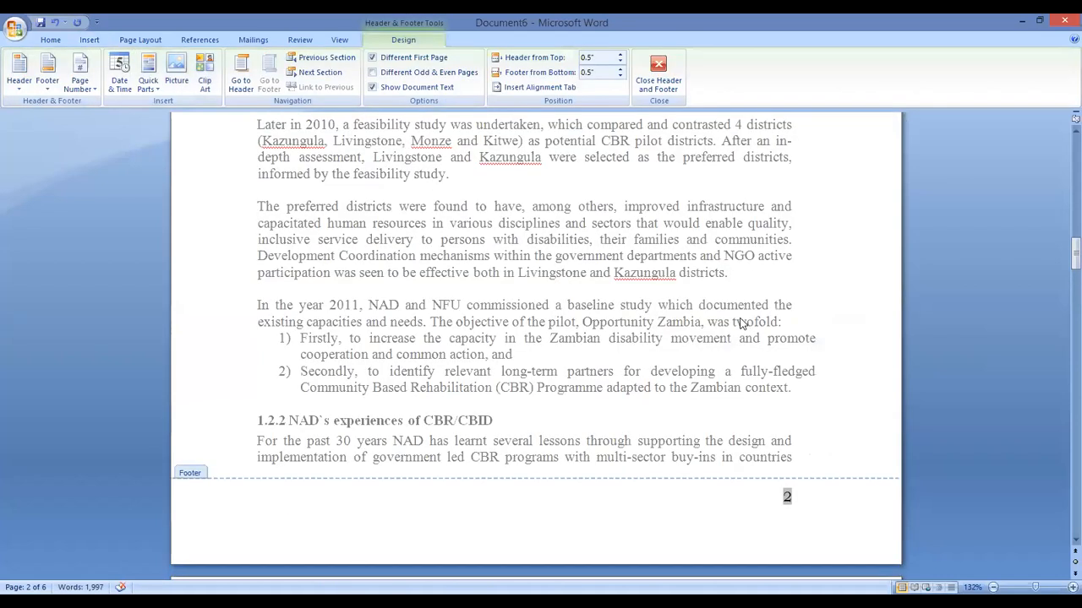
{"action": "left_click", "coordinate": [792, 504]}
{"action": "scroll", "coordinate": [751, 377], "scroll_direction": "down", "scroll_amount": 15}
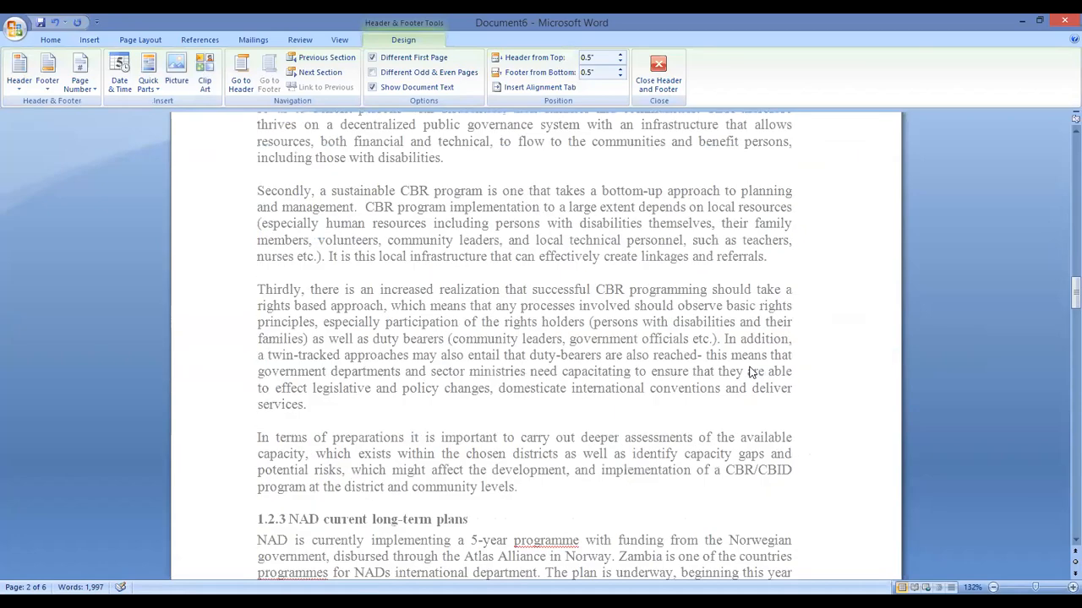
{"action": "scroll", "coordinate": [748, 372], "scroll_direction": "down", "scroll_amount": 7}
{"action": "double_click", "coordinate": [751, 340]}
Scroll through the report to confirm the numbering reaches 6 on the last page
{"action": "scroll", "coordinate": [749, 342], "scroll_direction": "down", "scroll_amount": 20}
{"action": "scroll", "coordinate": [747, 342], "scroll_direction": "down", "scroll_amount": 6}
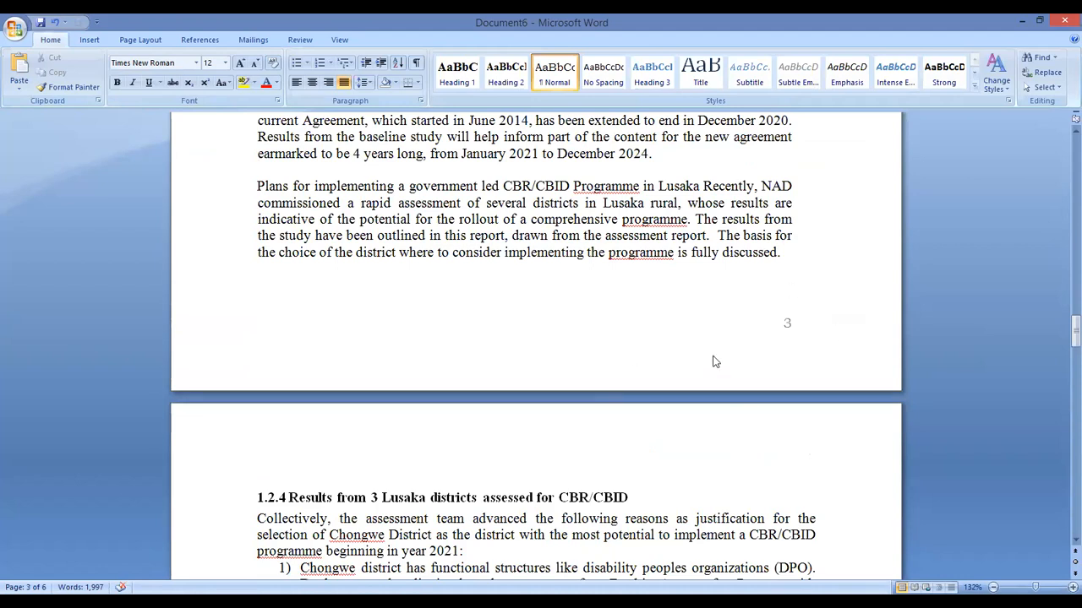
{"action": "scroll", "coordinate": [714, 355], "scroll_direction": "down", "scroll_amount": 11}
{"action": "scroll", "coordinate": [744, 364], "scroll_direction": "down", "scroll_amount": 5}
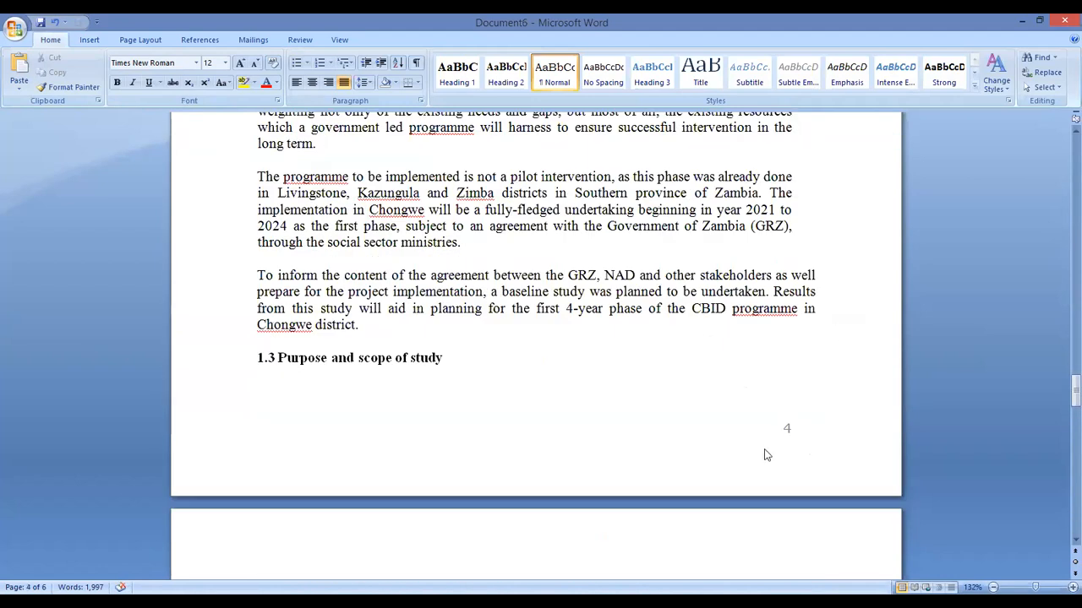
{"action": "scroll", "coordinate": [699, 371], "scroll_direction": "down", "scroll_amount": 4}
{"action": "scroll", "coordinate": [699, 371], "scroll_direction": "down", "scroll_amount": 20}
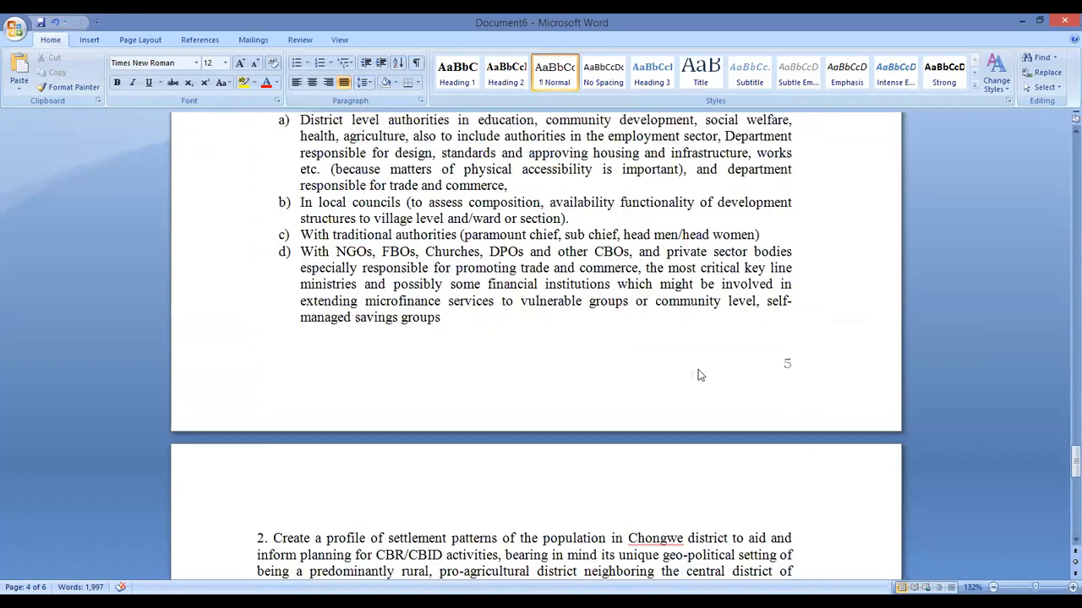
{"action": "scroll", "coordinate": [698, 366], "scroll_direction": "down", "scroll_amount": 8}
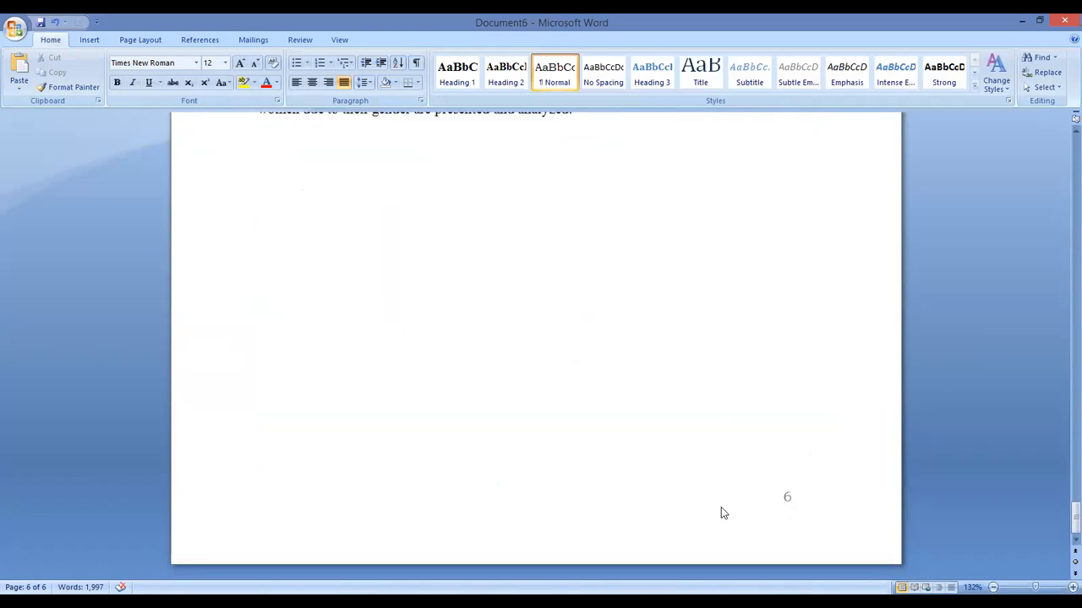
{"action": "left_click_drag", "start_coordinate": [1062, 524], "coordinate": [1062, 135]}
{"action": "scroll", "coordinate": [400, 311], "scroll_direction": "down", "scroll_amount": 15}
{"action": "scroll", "coordinate": [393, 302], "scroll_direction": "down", "scroll_amount": 1}
{"action": "left_click", "coordinate": [394, 289]}
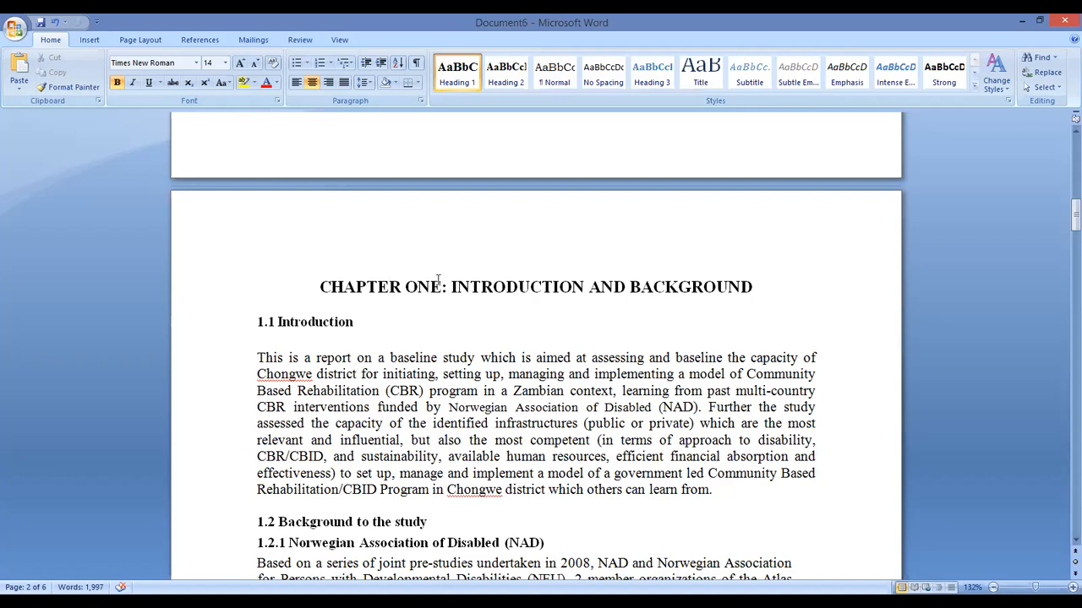
Apply Heading 1 to the full 'CHAPTER ONE: INTRODUCTION AND BACKGROUND' heading
{"action": "left_click_drag", "start_coordinate": [321, 289], "coordinate": [435, 301]}
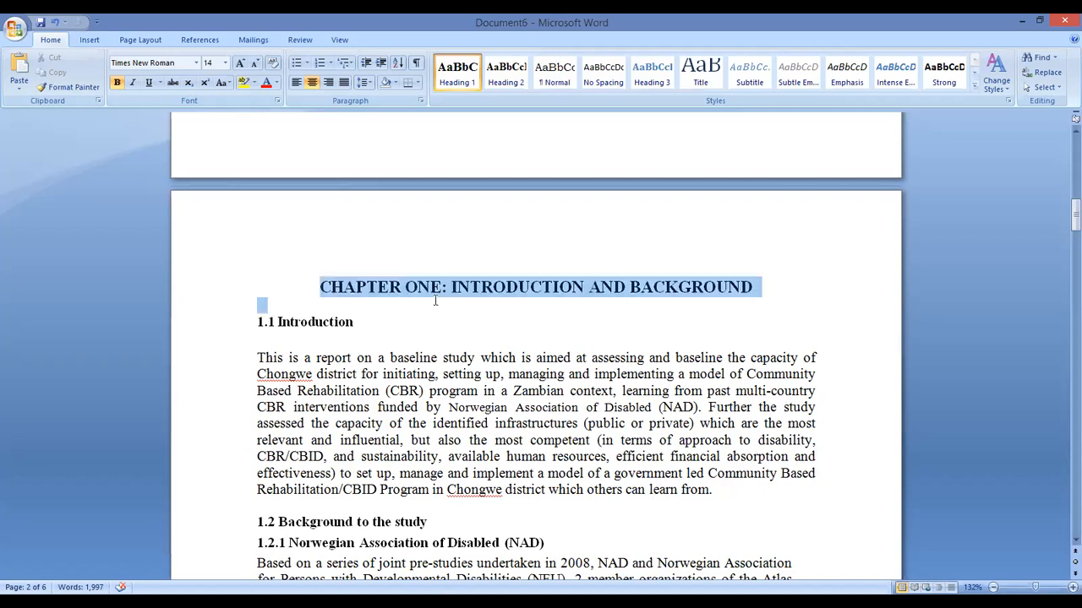
{"action": "left_click", "coordinate": [701, 301]}
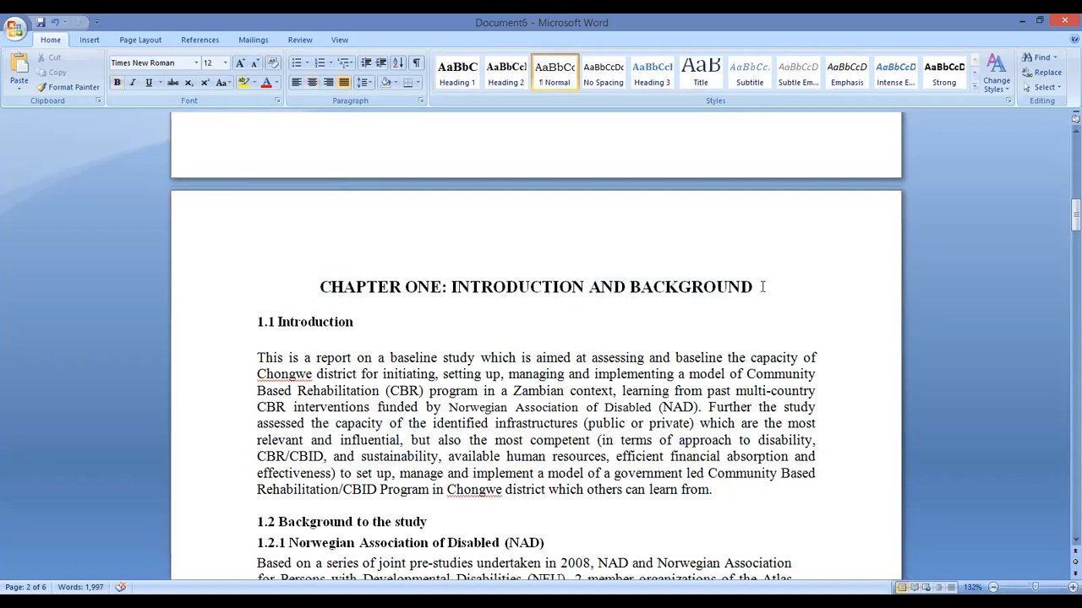
{"action": "left_click_drag", "start_coordinate": [760, 288], "coordinate": [321, 291]}
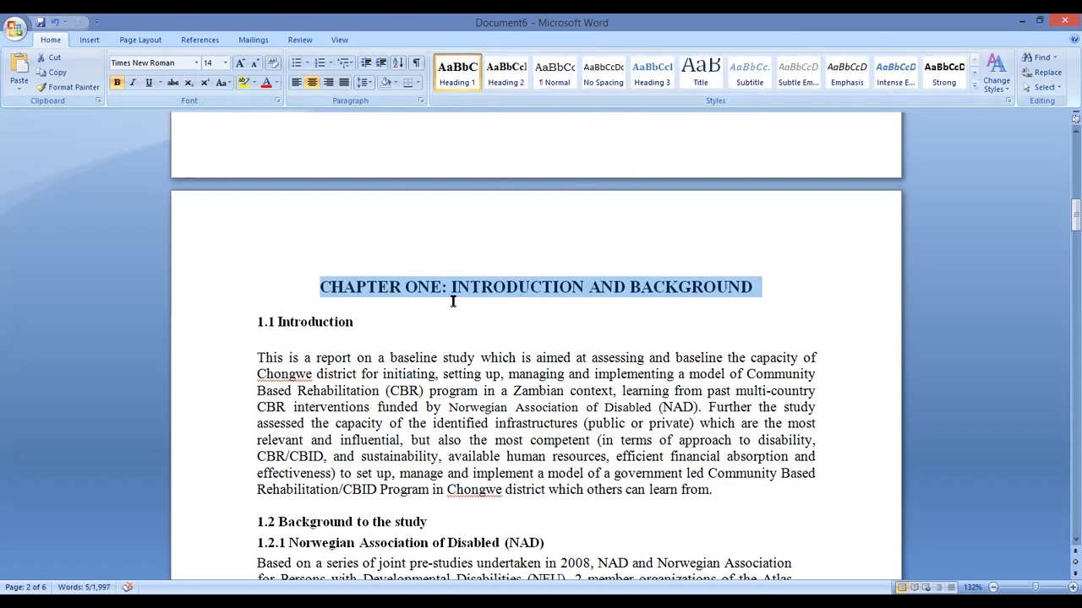
{"action": "left_click", "coordinate": [414, 358]}
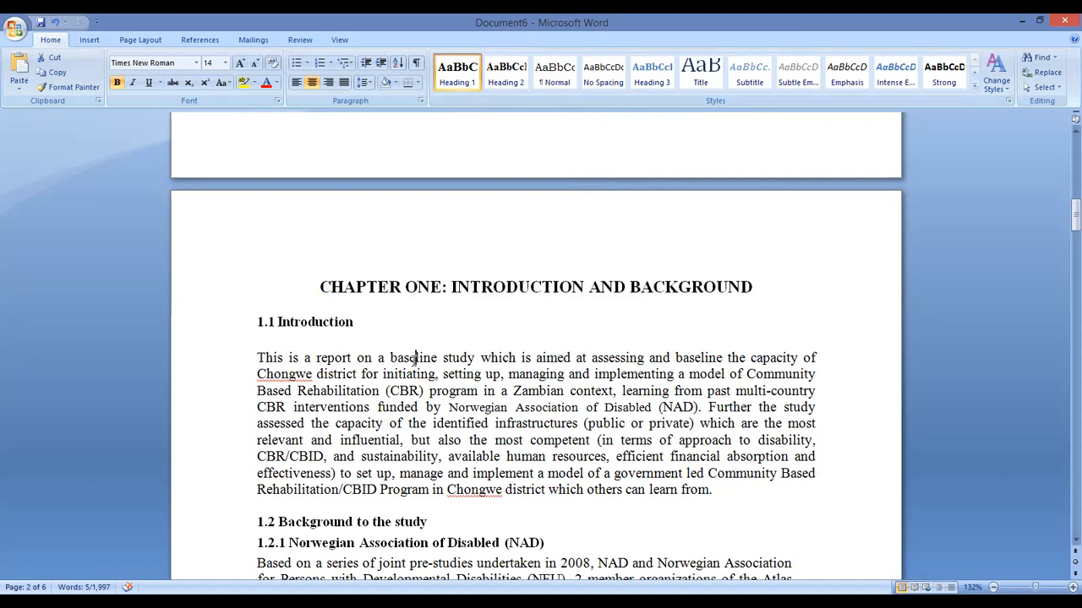
{"action": "left_click", "coordinate": [508, 287]}
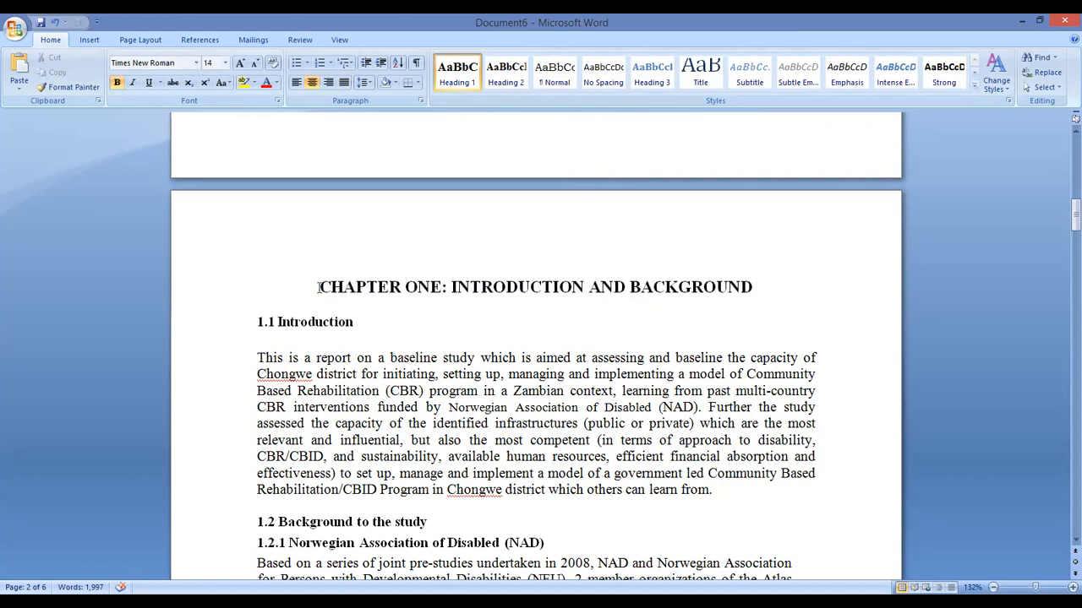
{"action": "left_click_drag", "start_coordinate": [467, 289], "coordinate": [691, 270]}
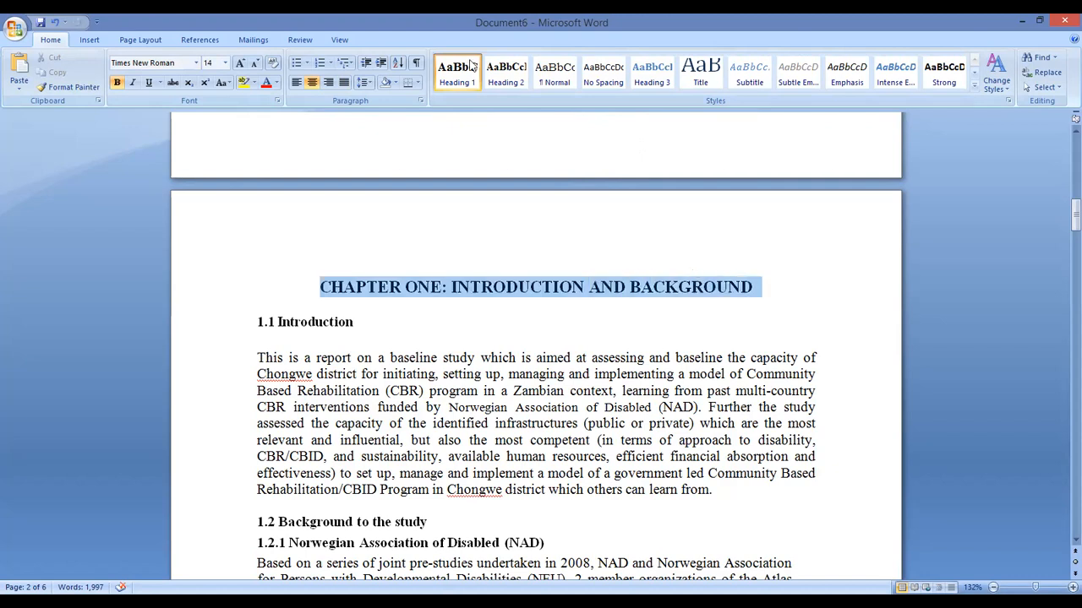
{"action": "left_click", "coordinate": [458, 83]}
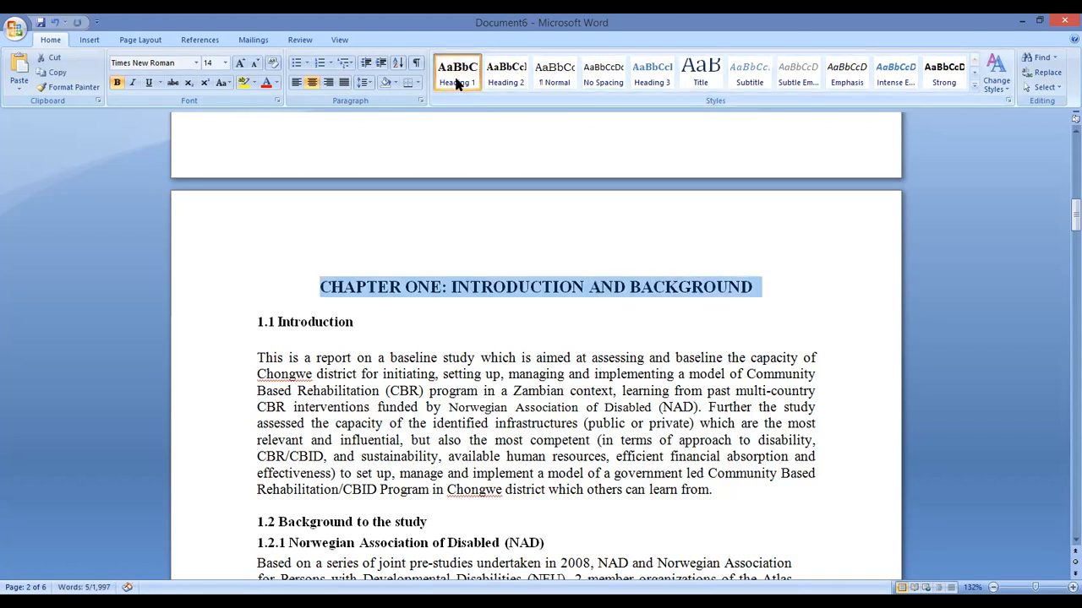
{"action": "right_click", "coordinate": [457, 82]}
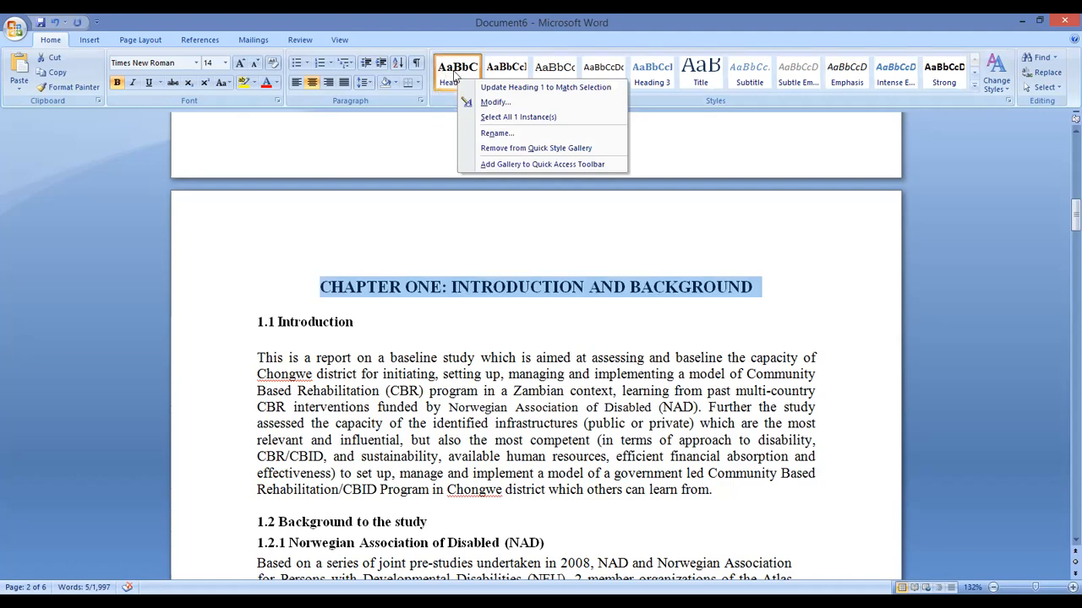
Keep the Heading 1 style's font as bold, non-italic Times New Roman 14 pt
{"action": "left_click", "coordinate": [510, 105]}
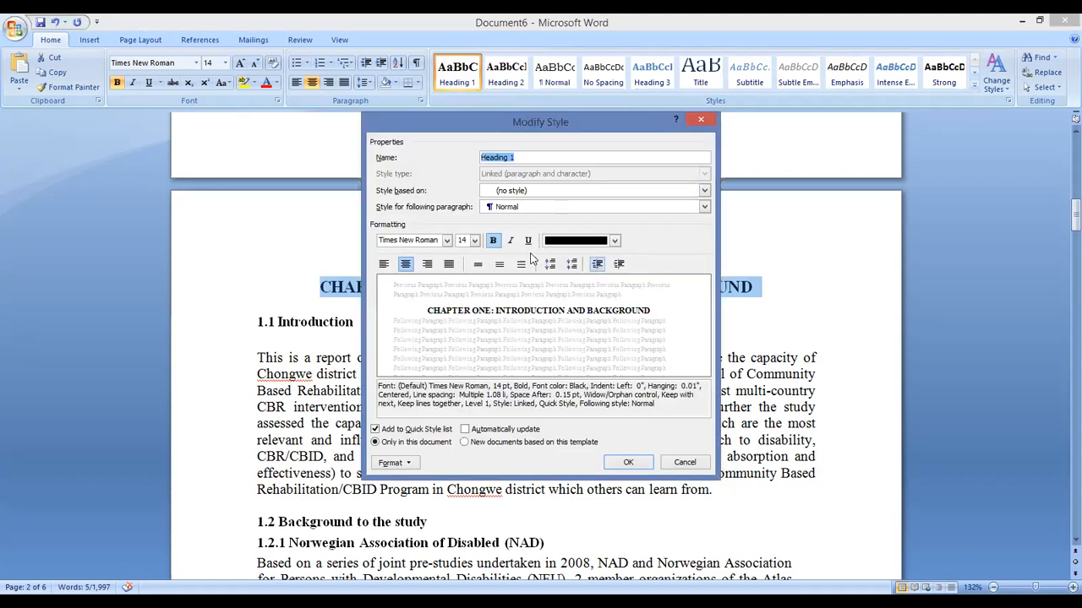
{"action": "left_click", "coordinate": [474, 240]}
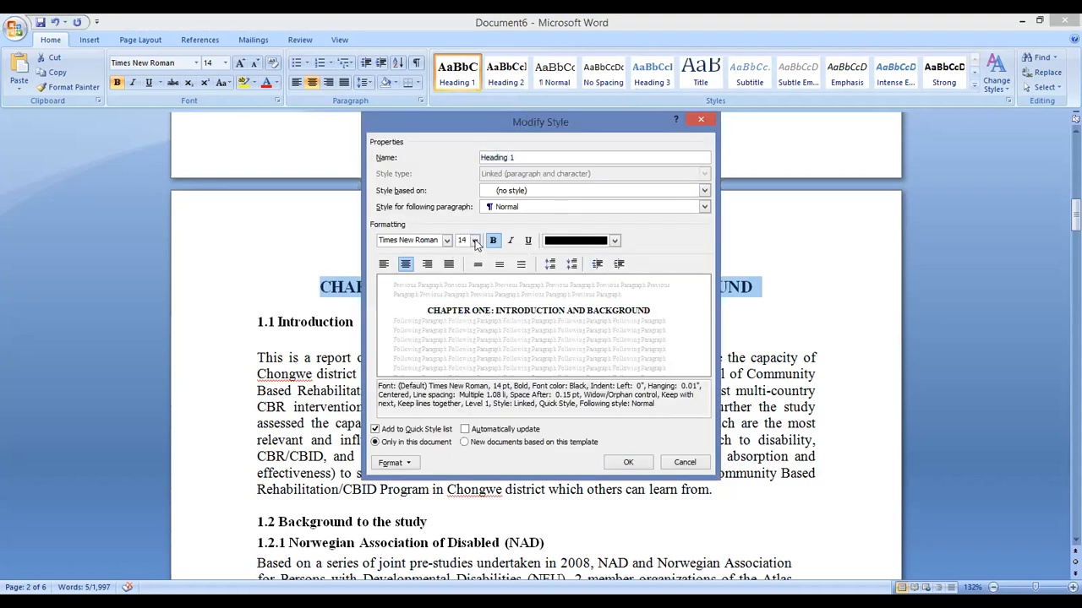
{"action": "left_click", "coordinate": [463, 306]}
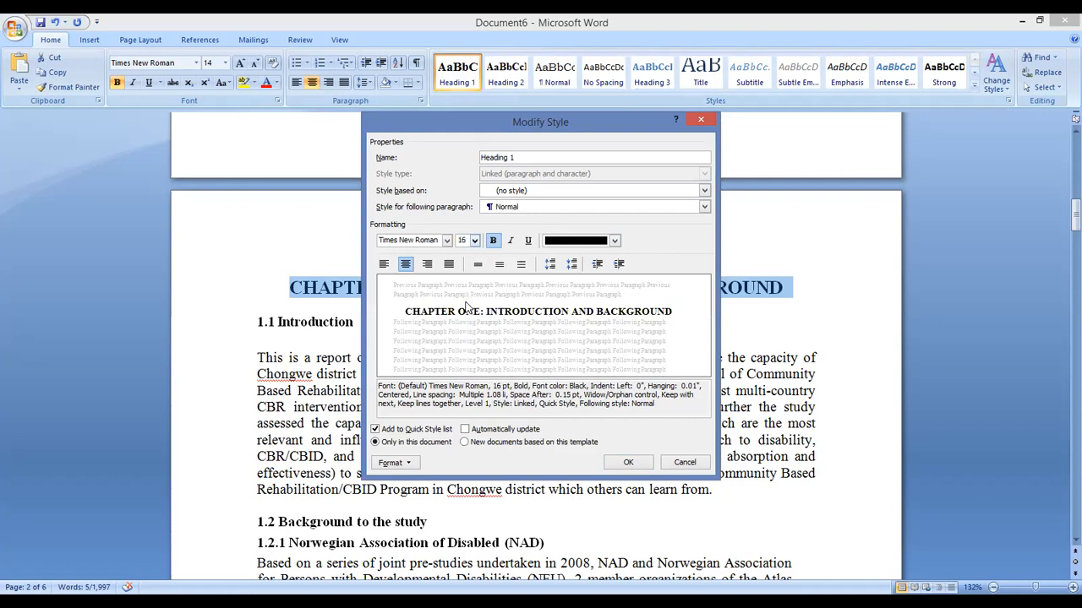
{"action": "left_click", "coordinate": [474, 240]}
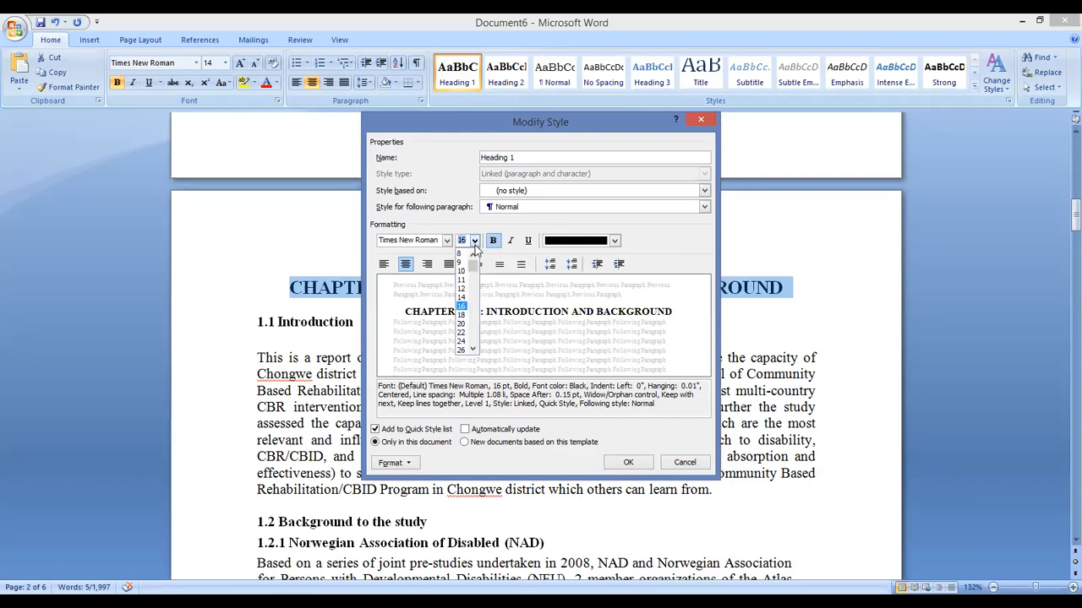
{"action": "left_click", "coordinate": [464, 298]}
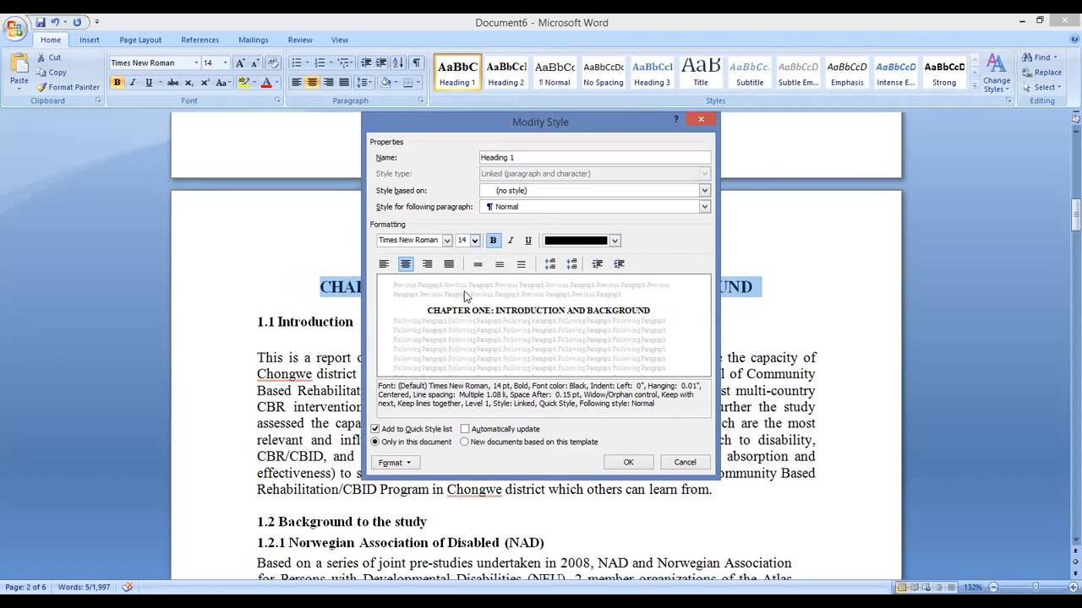
{"action": "left_click", "coordinate": [447, 241]}
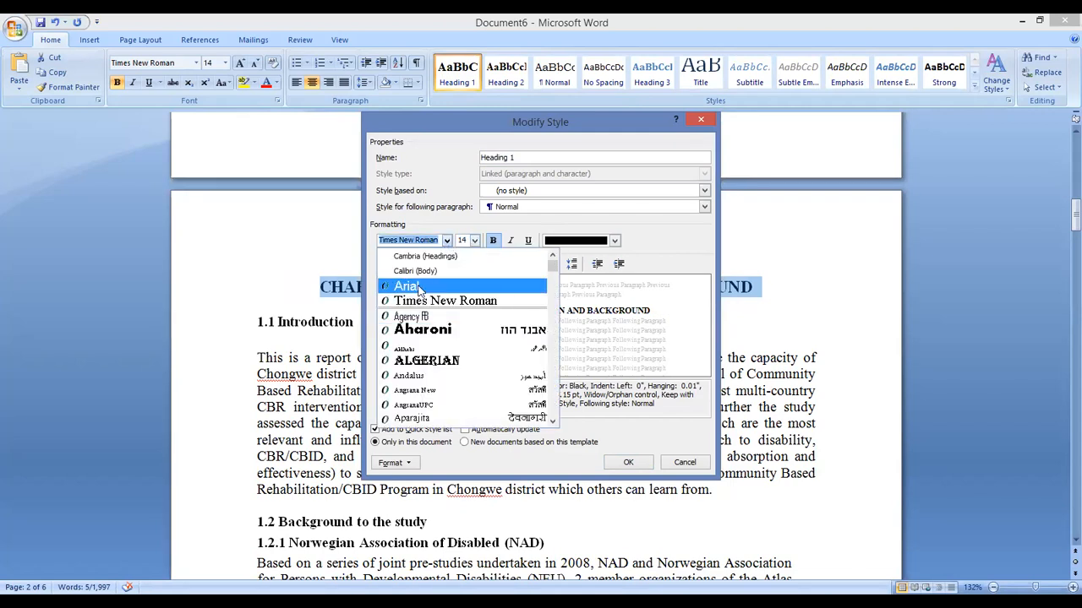
{"action": "left_click", "coordinate": [419, 287]}
{"action": "left_click", "coordinate": [448, 241]}
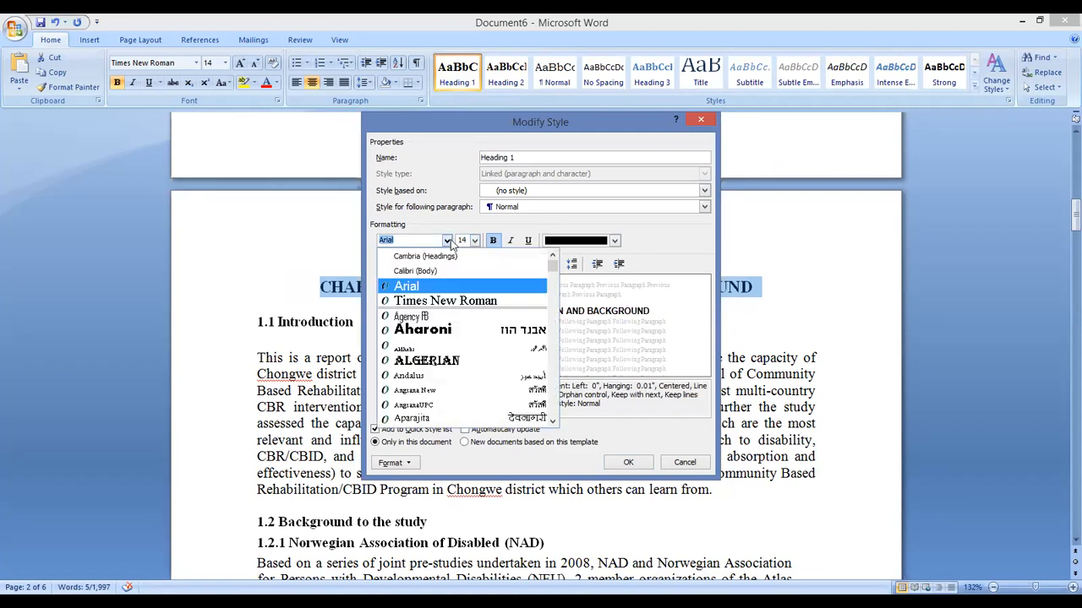
{"action": "left_click", "coordinate": [441, 302]}
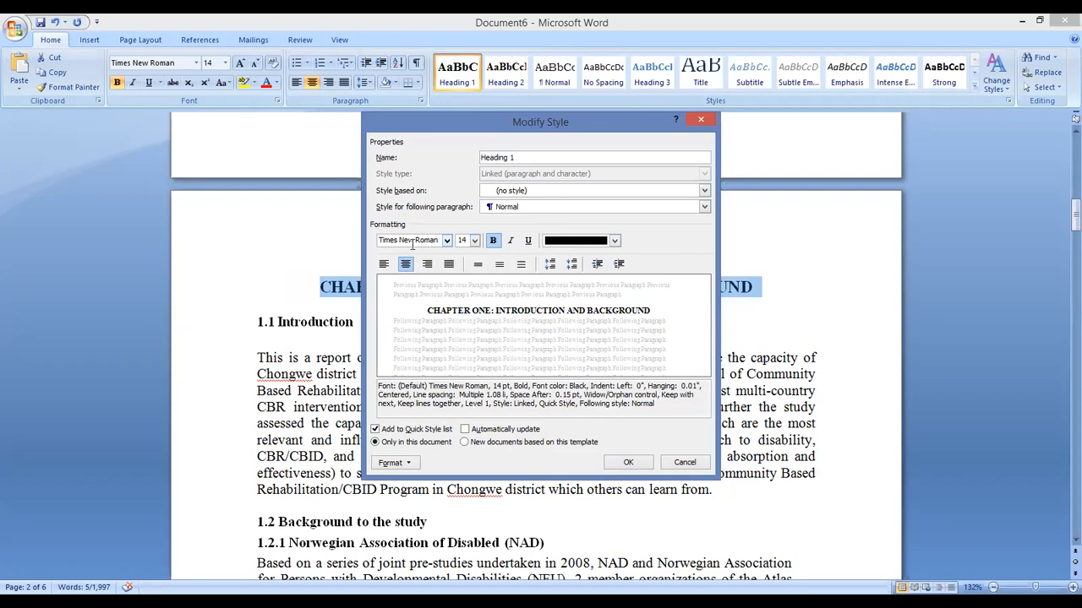
{"action": "left_click", "coordinate": [496, 242]}
{"action": "left_click", "coordinate": [496, 241]}
{"action": "left_click", "coordinate": [511, 242]}
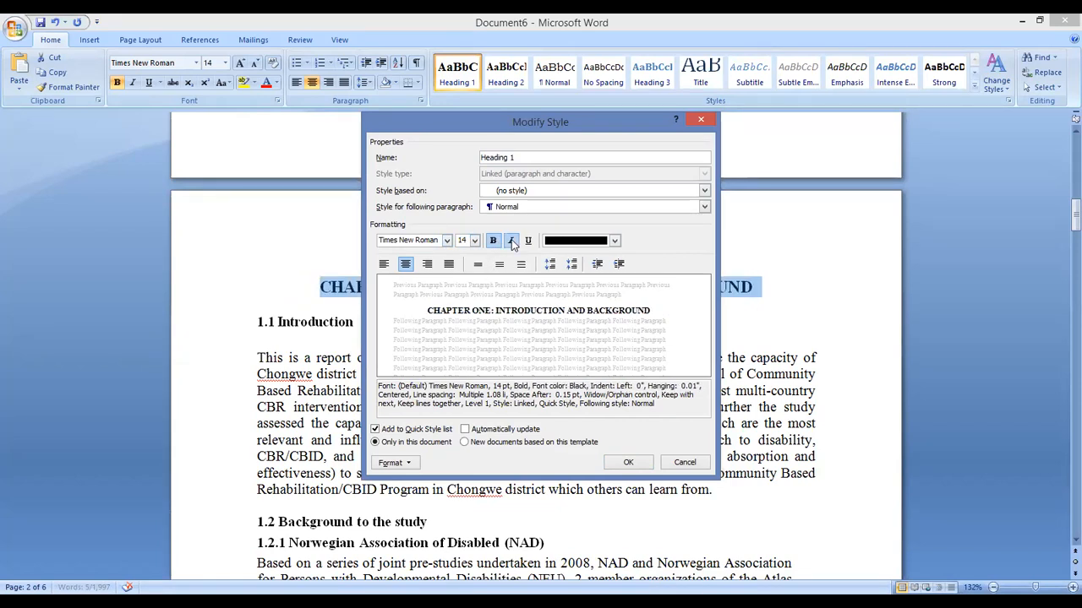
{"action": "left_click", "coordinate": [511, 241]}
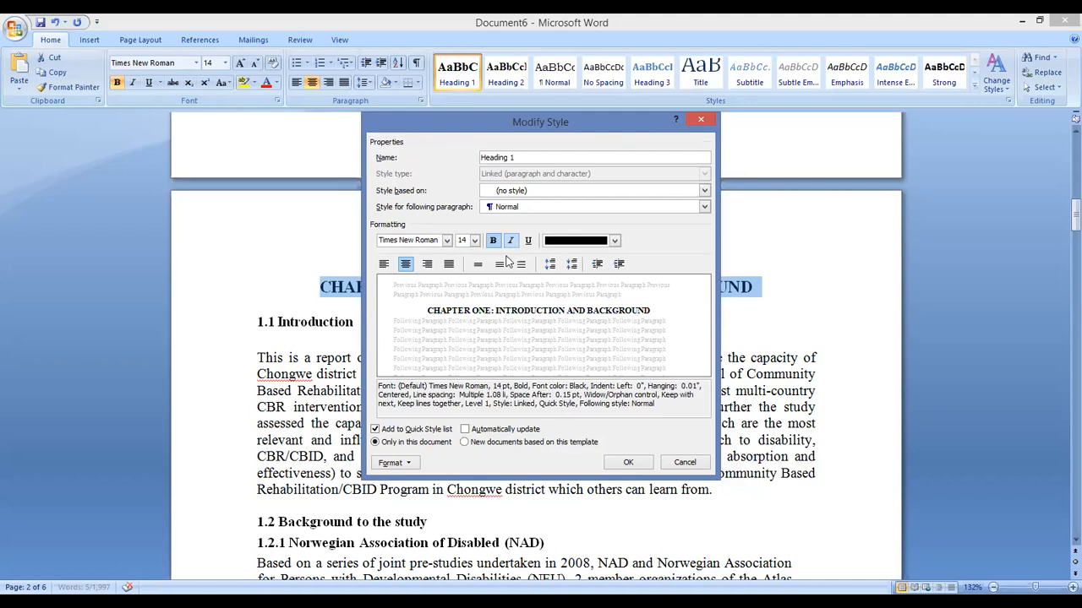
Give Heading 1 the Text 1 colour and centred alignment, then confirm
{"action": "left_click", "coordinate": [615, 242]}
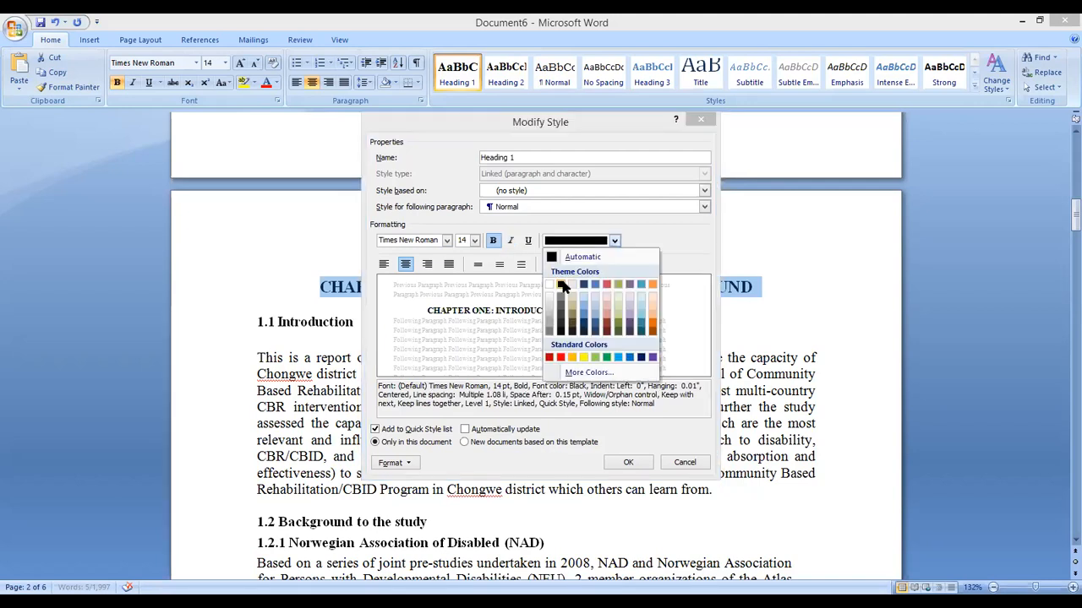
{"action": "left_click", "coordinate": [561, 286]}
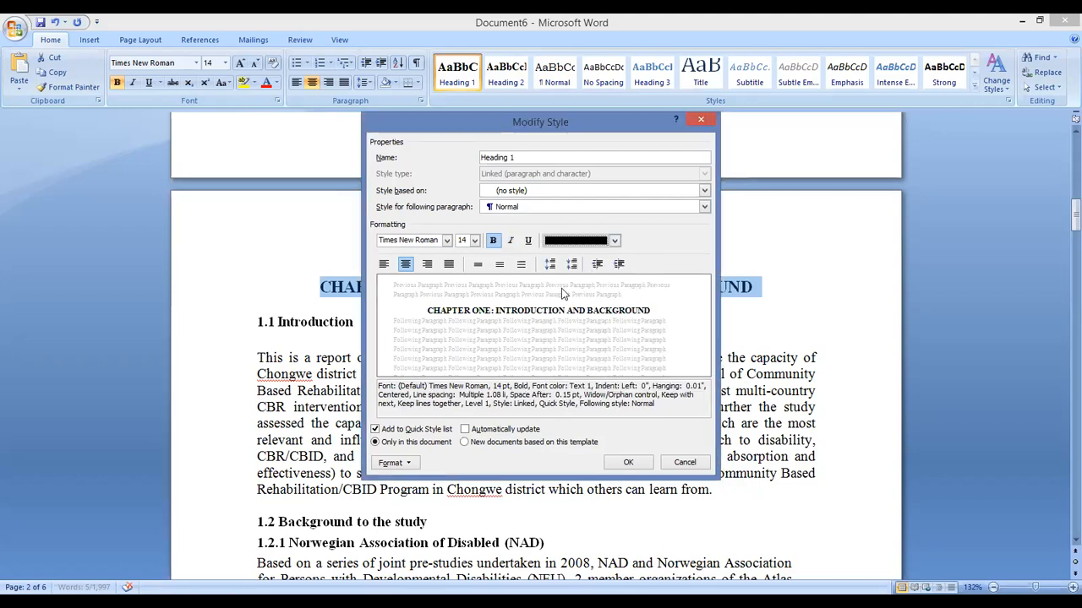
{"action": "left_click", "coordinate": [406, 269]}
{"action": "left_click", "coordinate": [629, 464]}
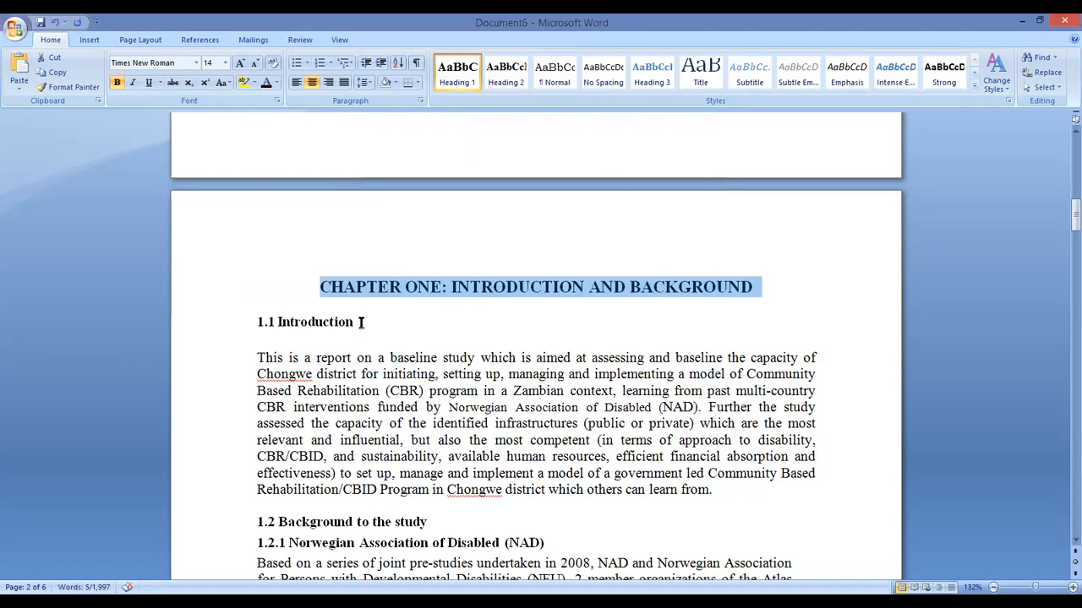
Modify Heading 2 to bold 12 pt Times New Roman in Text 1 colour
{"action": "left_click_drag", "start_coordinate": [361, 322], "coordinate": [228, 331]}
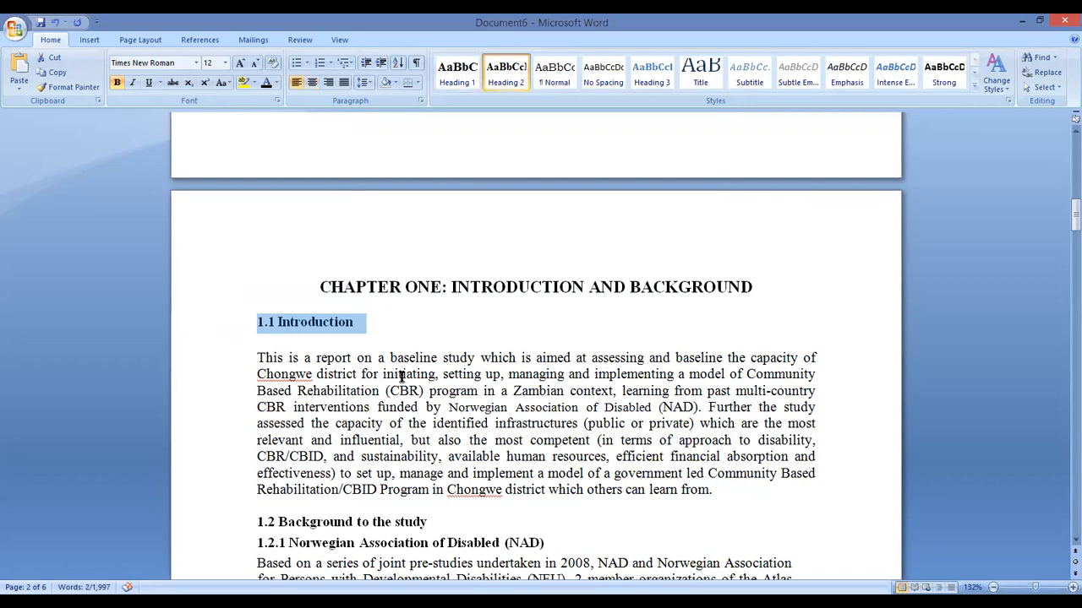
{"action": "right_click", "coordinate": [509, 76]}
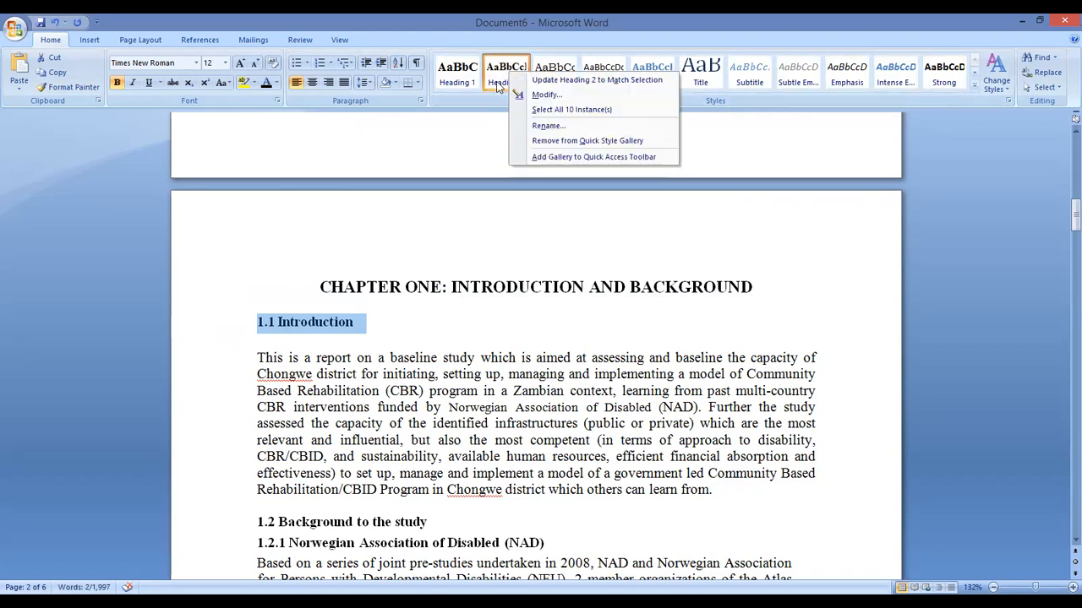
{"action": "left_click", "coordinate": [543, 95]}
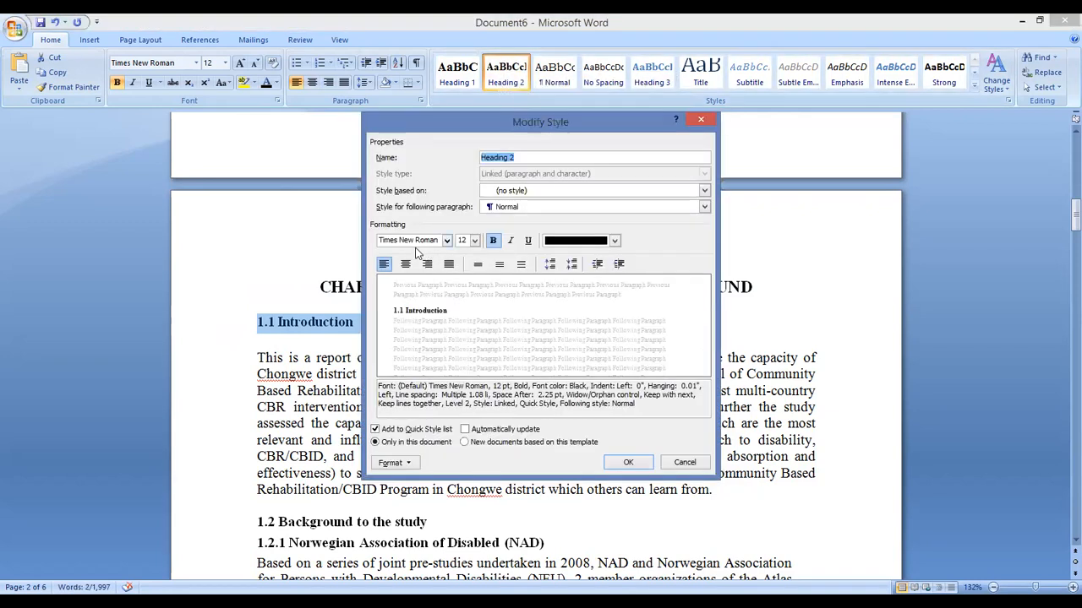
{"action": "left_click", "coordinate": [474, 241]}
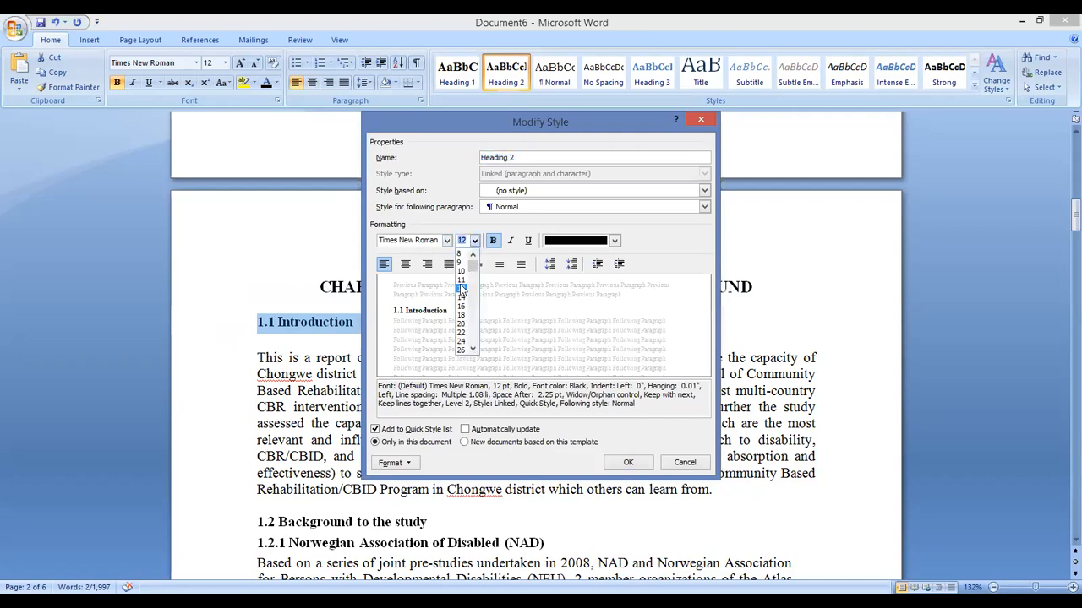
{"action": "left_click", "coordinate": [463, 287]}
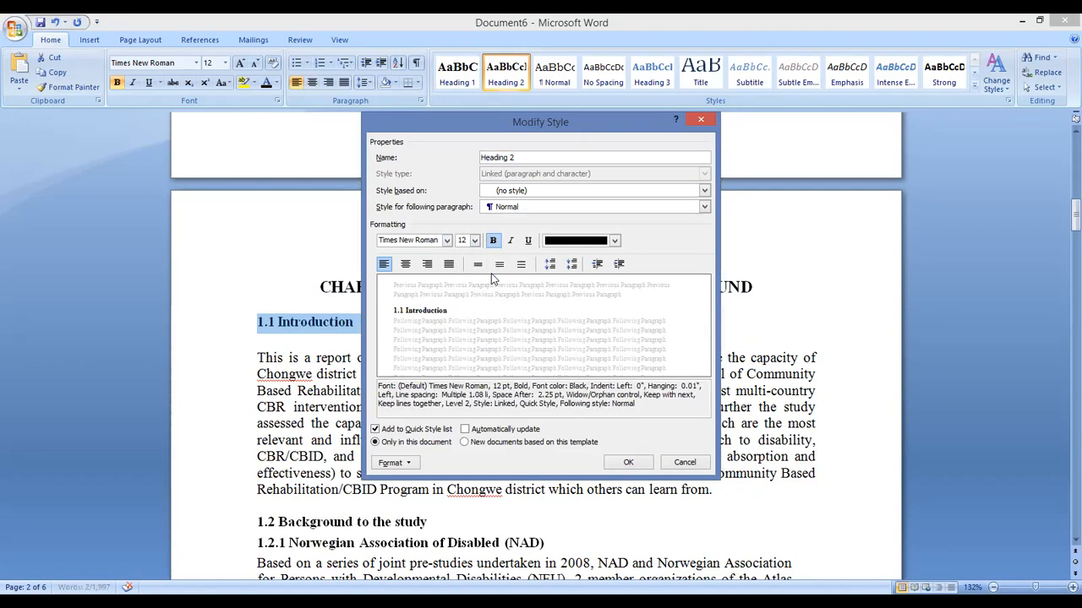
{"action": "left_click", "coordinate": [447, 241]}
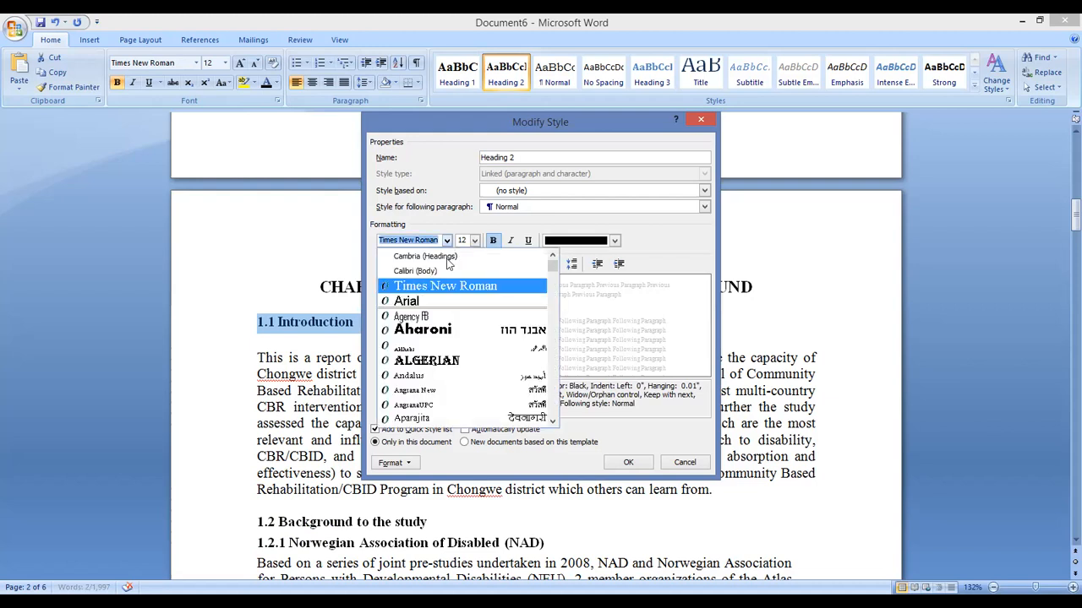
{"action": "left_click", "coordinate": [451, 287]}
{"action": "left_click", "coordinate": [614, 242]}
{"action": "left_click", "coordinate": [558, 284]}
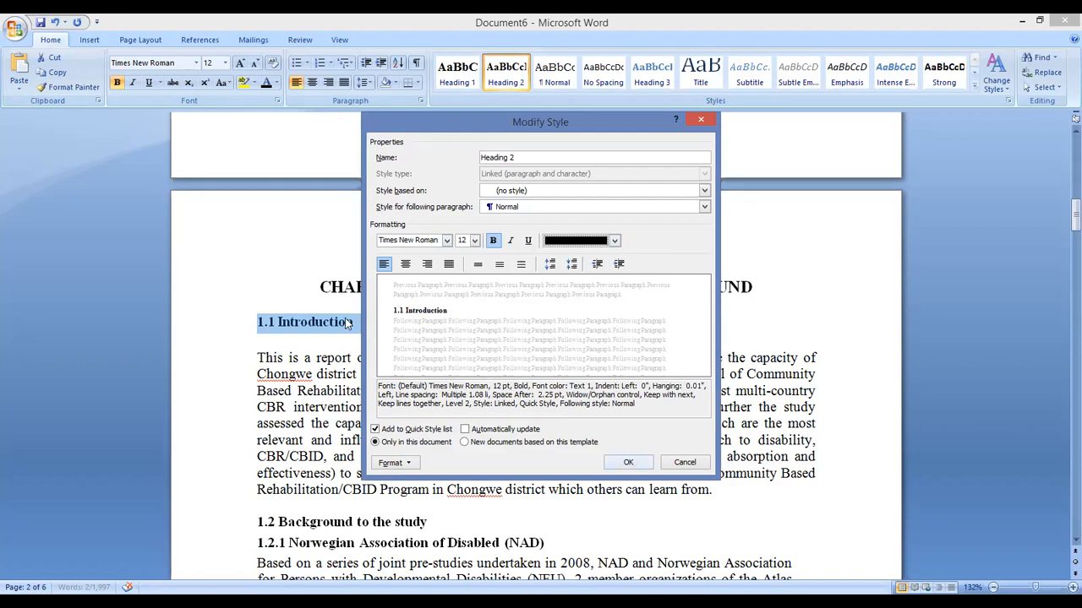
{"action": "left_click", "coordinate": [630, 463]}
{"action": "left_click", "coordinate": [360, 324]}
{"action": "left_click_drag", "start_coordinate": [360, 324], "coordinate": [255, 321]}
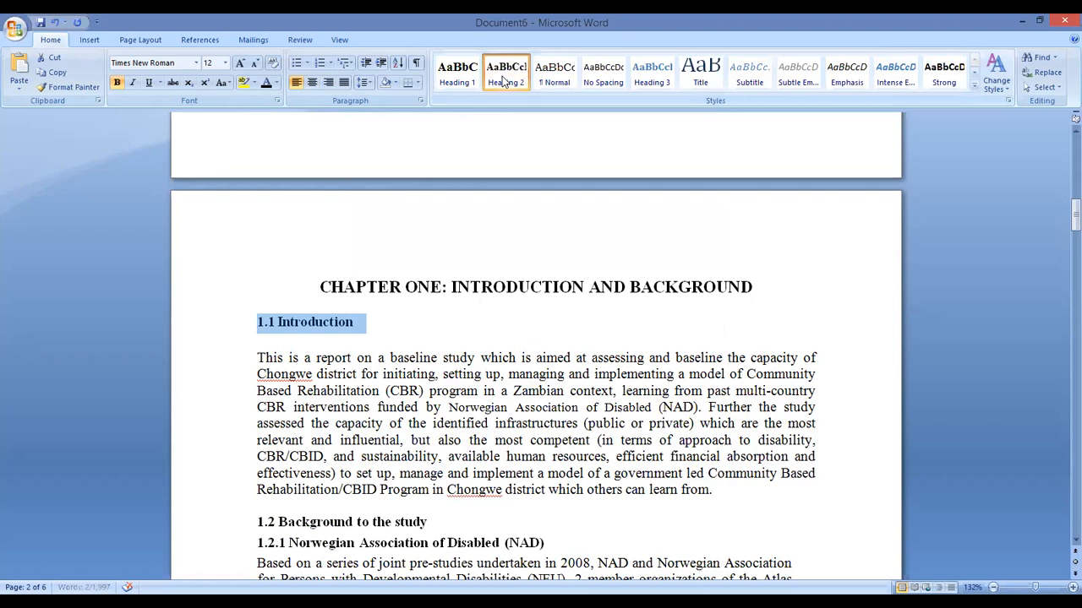
Apply the Heading 2 style to the 1.2.2 heading
{"action": "scroll", "coordinate": [401, 336], "scroll_direction": "down", "scroll_amount": 4}
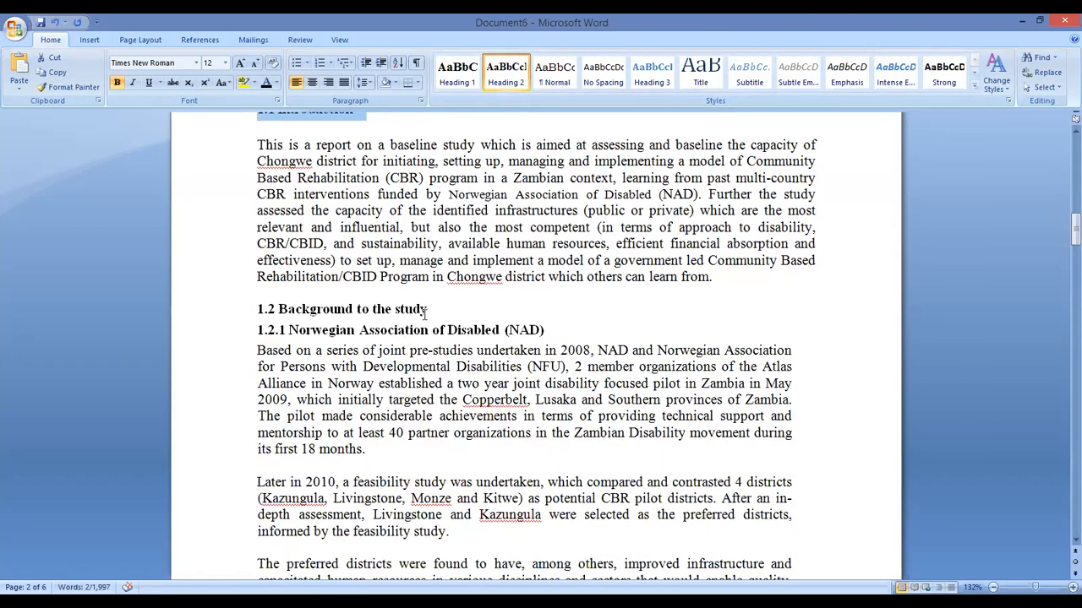
{"action": "left_click_drag", "start_coordinate": [418, 309], "coordinate": [260, 310]}
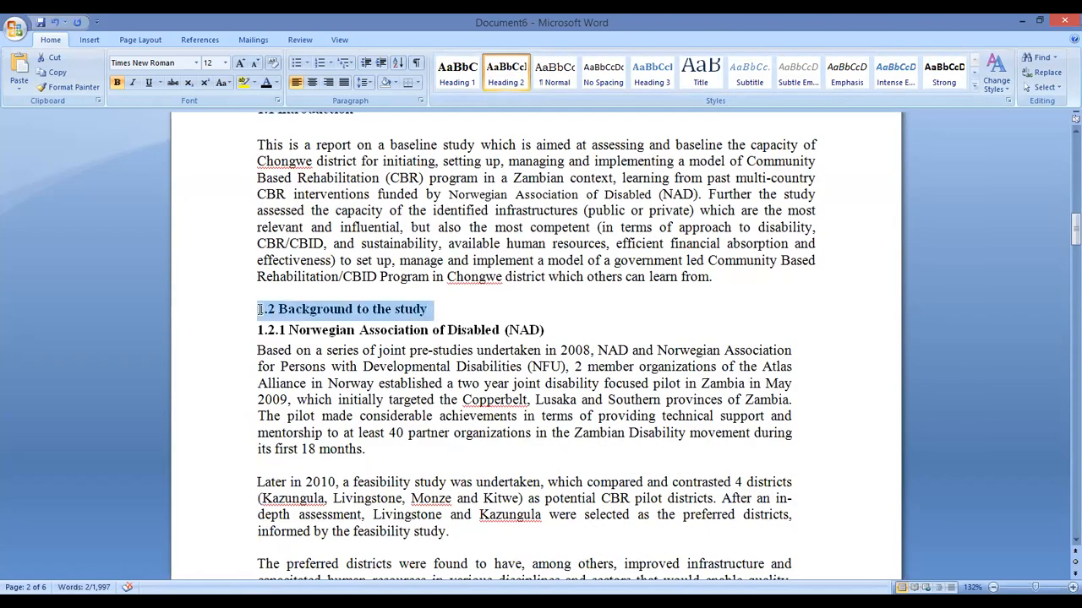
{"action": "left_click", "coordinate": [543, 329]}
{"action": "left_click_drag", "start_coordinate": [544, 330], "coordinate": [255, 339]}
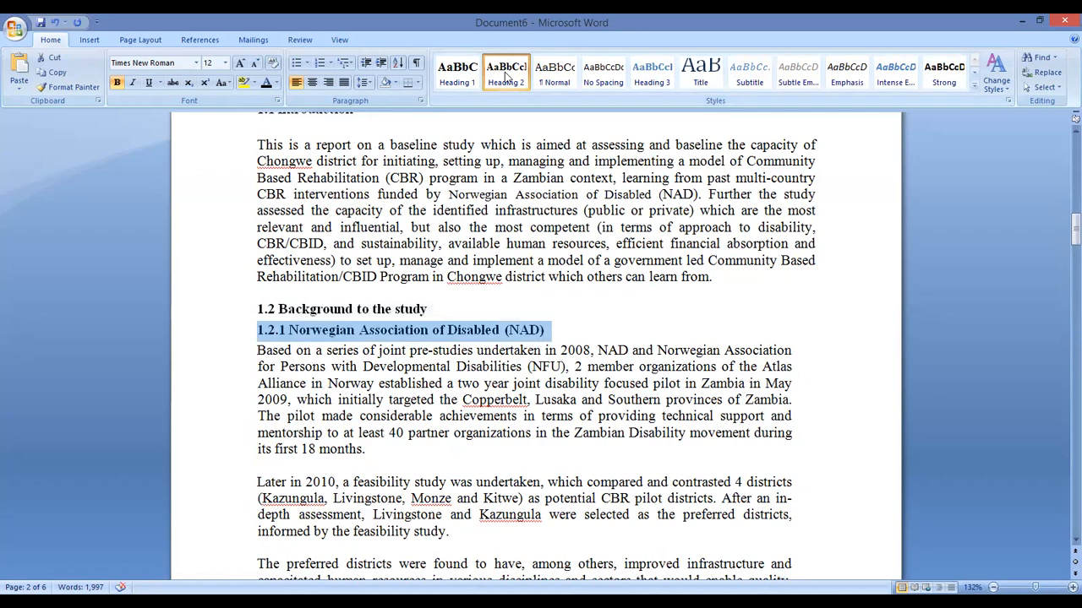
{"action": "scroll", "coordinate": [524, 267], "scroll_direction": "down", "scroll_amount": 4}
{"action": "scroll", "coordinate": [524, 267], "scroll_direction": "down", "scroll_amount": 6}
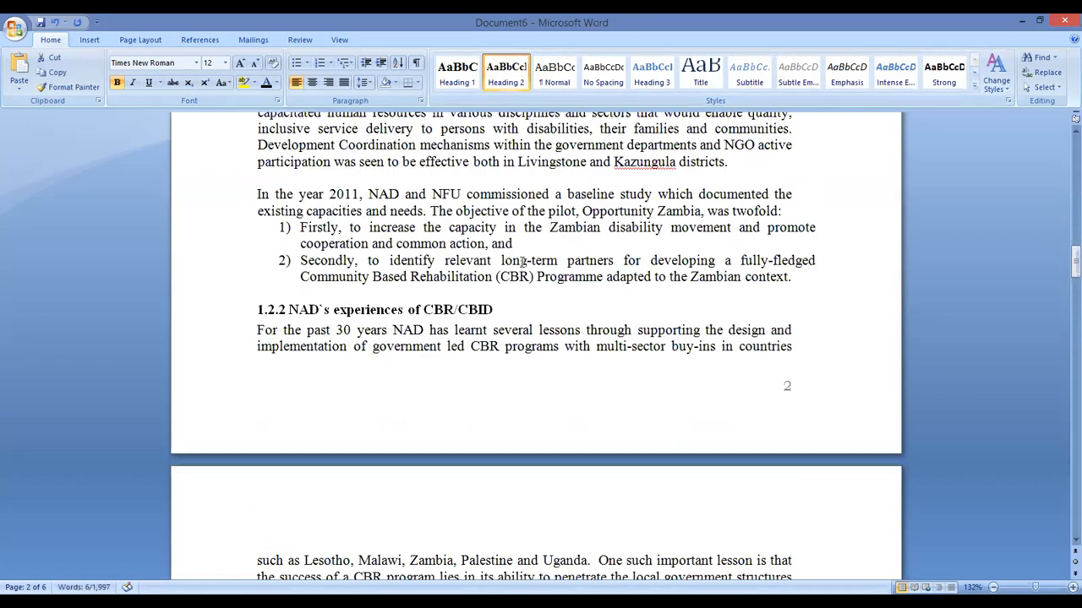
{"action": "left_click_drag", "start_coordinate": [499, 267], "coordinate": [253, 269]}
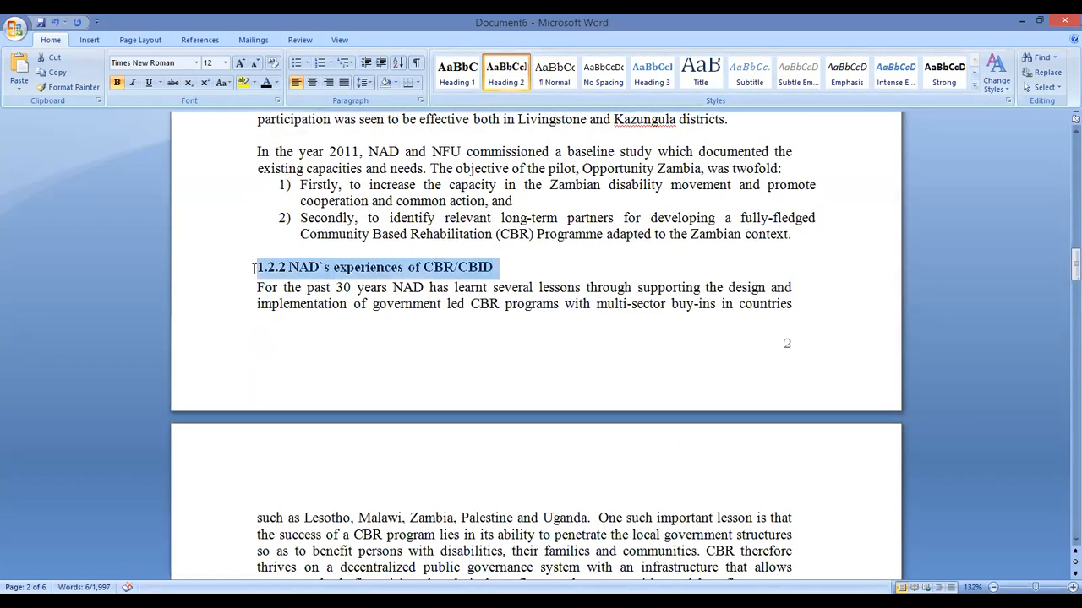
{"action": "left_click", "coordinate": [526, 77]}
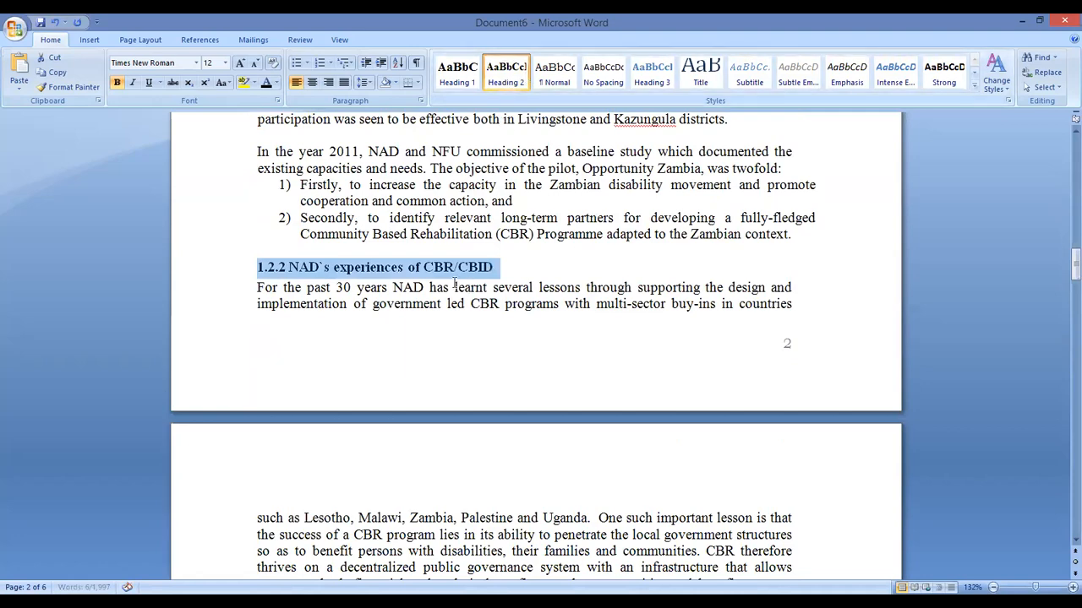
Apply Heading 2 to the 1.2.3 and 1.2.4 headings
{"action": "scroll", "coordinate": [448, 271], "scroll_direction": "down", "scroll_amount": 4}
{"action": "scroll", "coordinate": [448, 271], "scroll_direction": "down", "scroll_amount": 8}
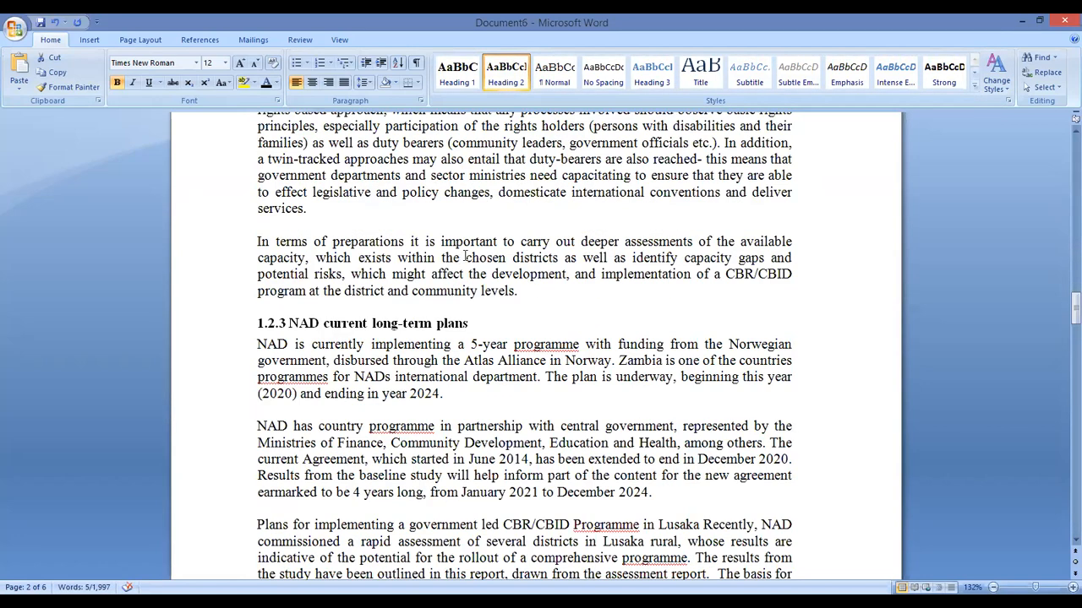
{"action": "scroll", "coordinate": [467, 241], "scroll_direction": "down", "scroll_amount": 2}
{"action": "left_click_drag", "start_coordinate": [467, 240], "coordinate": [259, 240]}
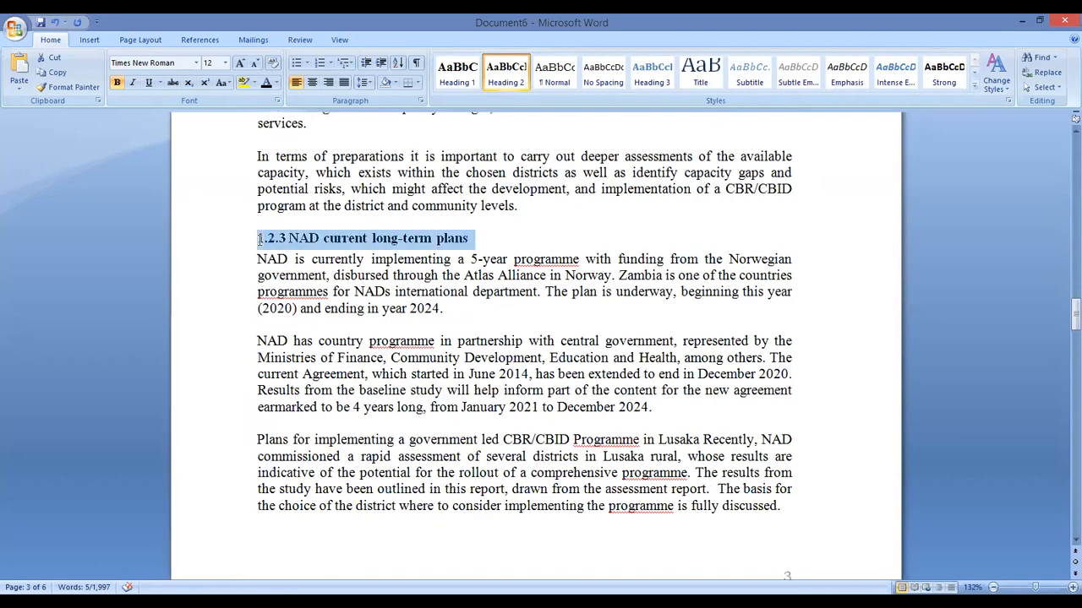
{"action": "left_click", "coordinate": [515, 79]}
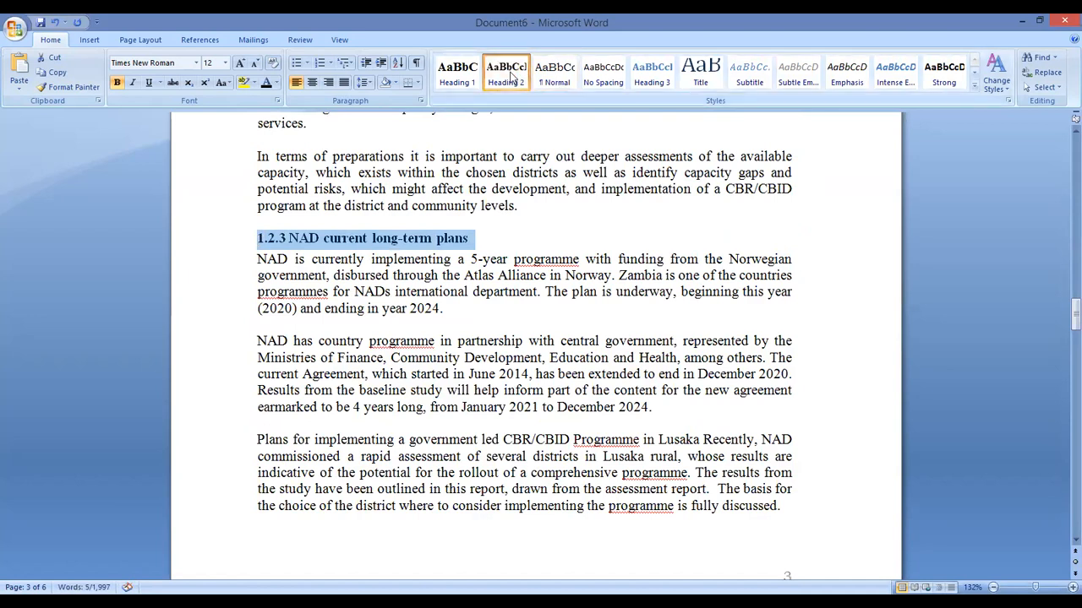
{"action": "scroll", "coordinate": [469, 297], "scroll_direction": "down", "scroll_amount": 9}
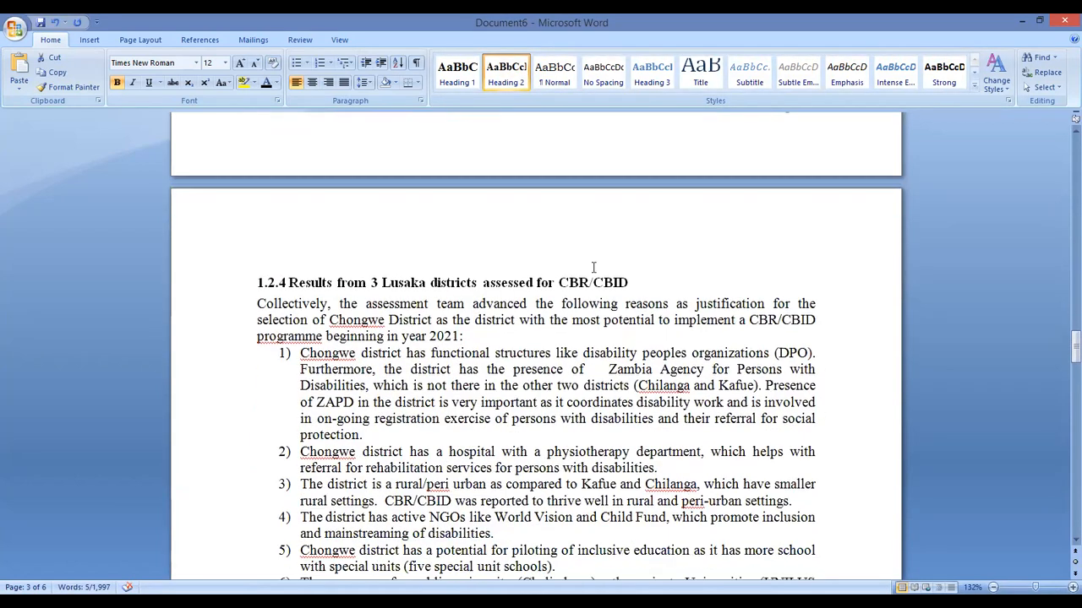
{"action": "left_click_drag", "start_coordinate": [628, 283], "coordinate": [262, 282]}
{"action": "left_click", "coordinate": [505, 76]}
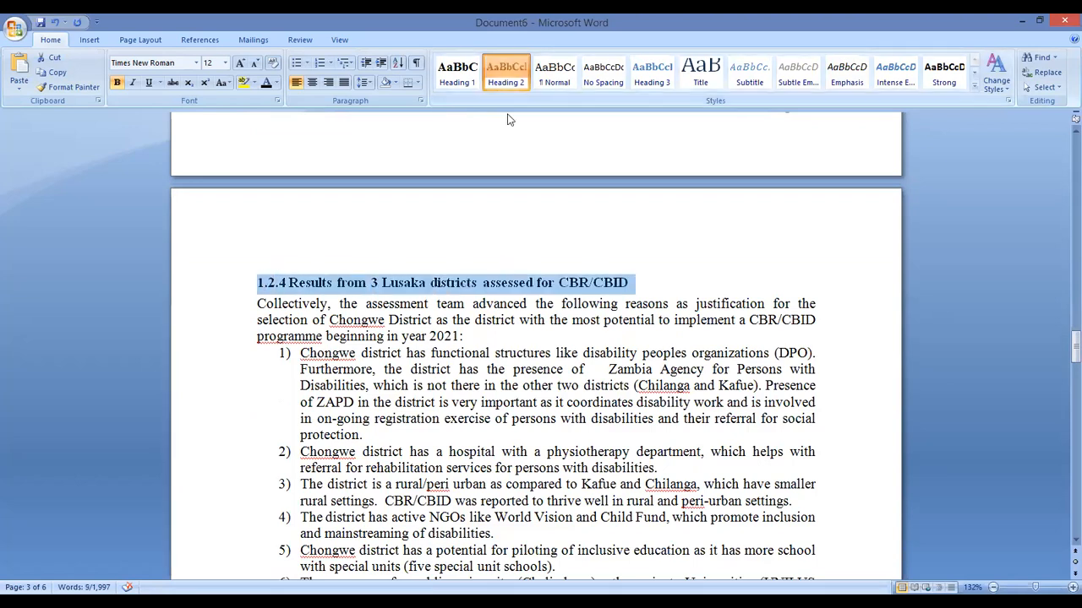
Make the 1.3 Purpose and scope and 1.4 Objectives headings Heading 2
{"action": "scroll", "coordinate": [526, 232], "scroll_direction": "down", "scroll_amount": 4}
{"action": "scroll", "coordinate": [525, 226], "scroll_direction": "down", "scroll_amount": 11}
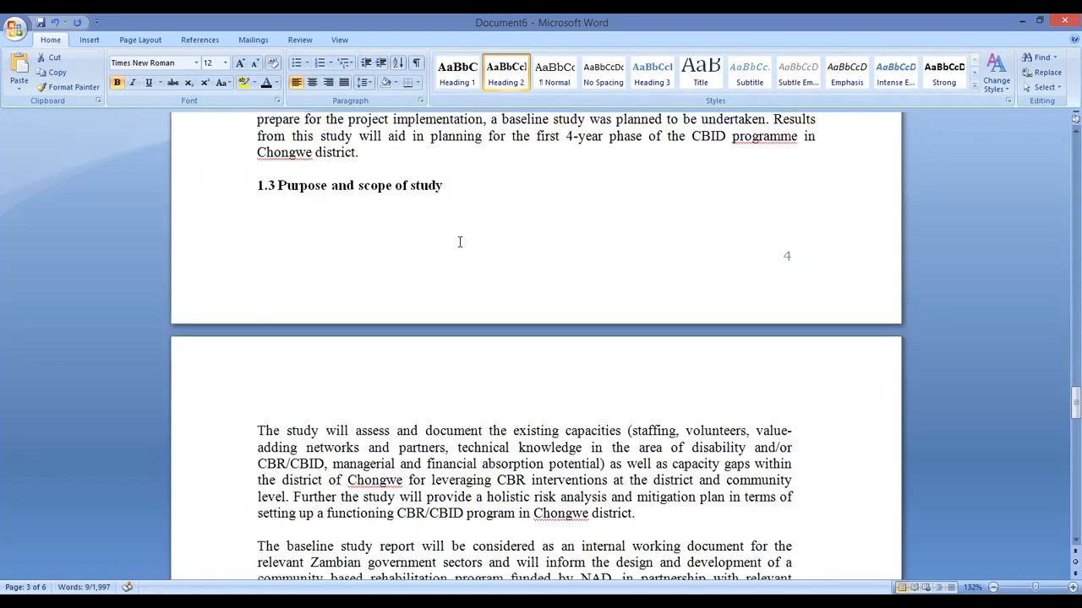
{"action": "left_click_drag", "start_coordinate": [445, 188], "coordinate": [261, 188]}
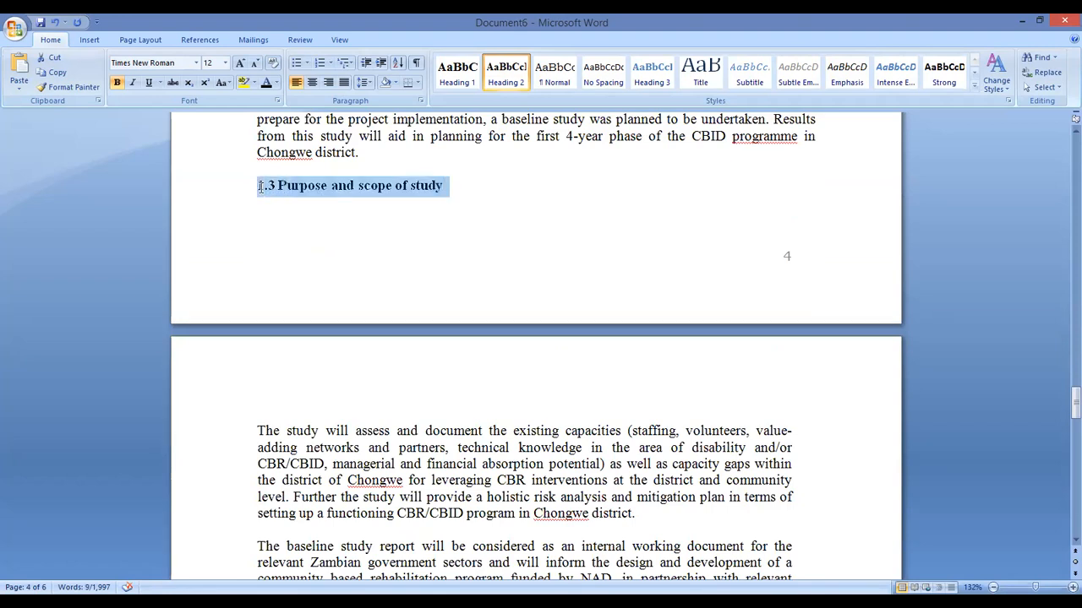
{"action": "left_click", "coordinate": [526, 78]}
{"action": "scroll", "coordinate": [411, 261], "scroll_direction": "down", "scroll_amount": 3}
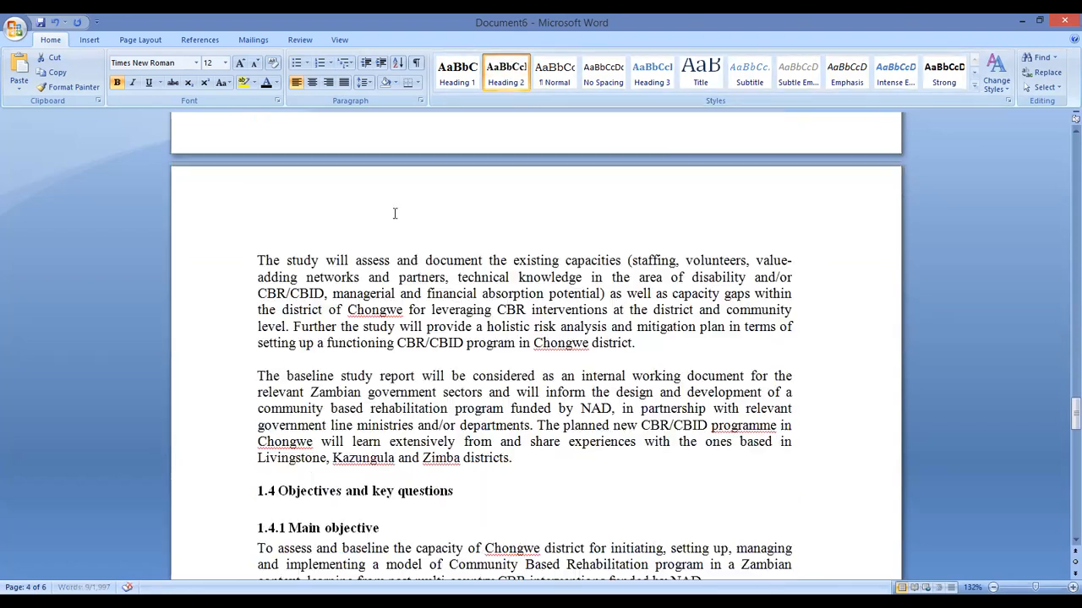
{"action": "scroll", "coordinate": [385, 270], "scroll_direction": "up", "scroll_amount": 5}
{"action": "scroll", "coordinate": [411, 296], "scroll_direction": "down", "scroll_amount": 9}
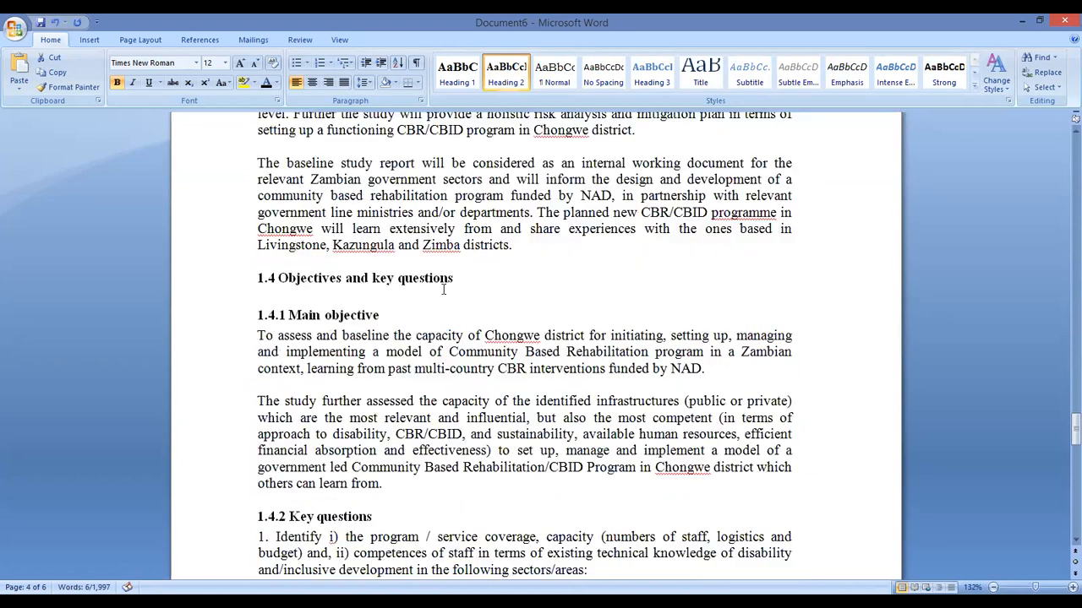
{"action": "left_click_drag", "start_coordinate": [453, 278], "coordinate": [261, 278]}
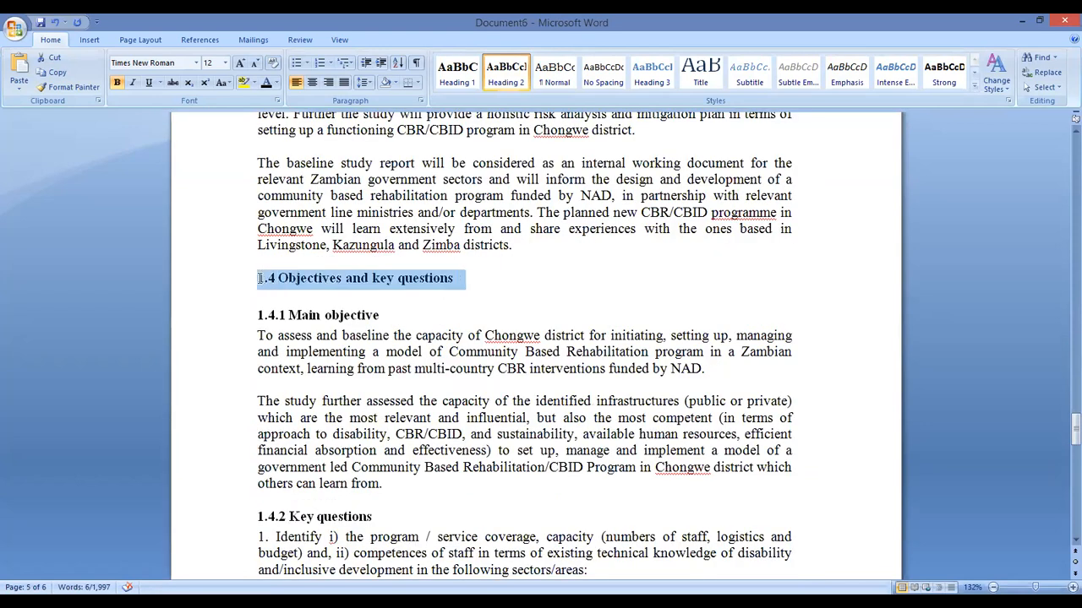
{"action": "left_click", "coordinate": [519, 78]}
Apply Heading 2 to the 1.4.1 Main objective and 1.4.2 Key questions headings
{"action": "scroll", "coordinate": [375, 304], "scroll_direction": "down", "scroll_amount": 1}
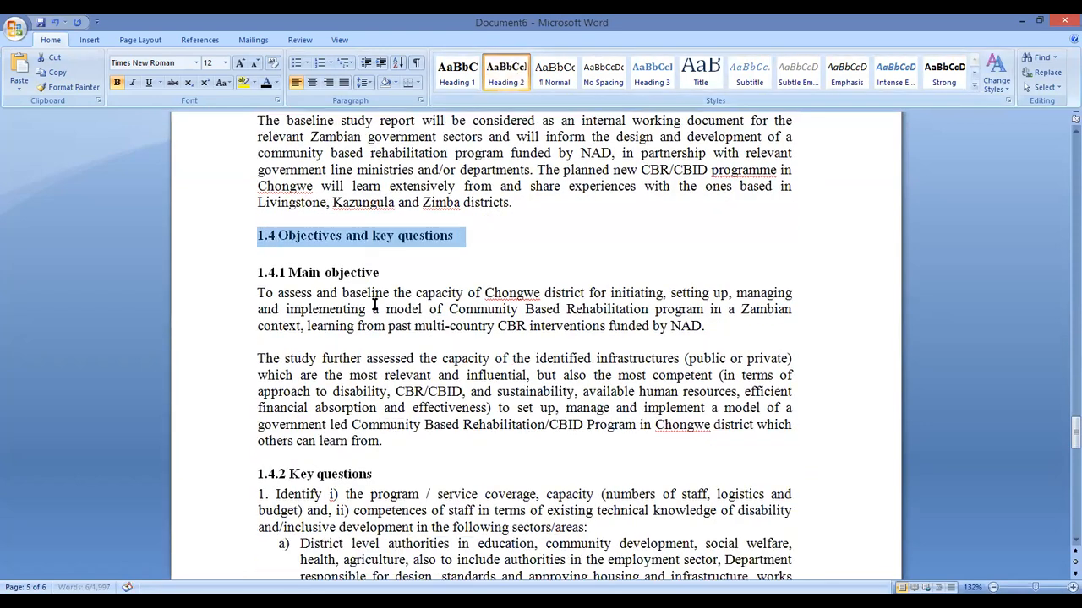
{"action": "left_click_drag", "start_coordinate": [263, 276], "coordinate": [256, 274]}
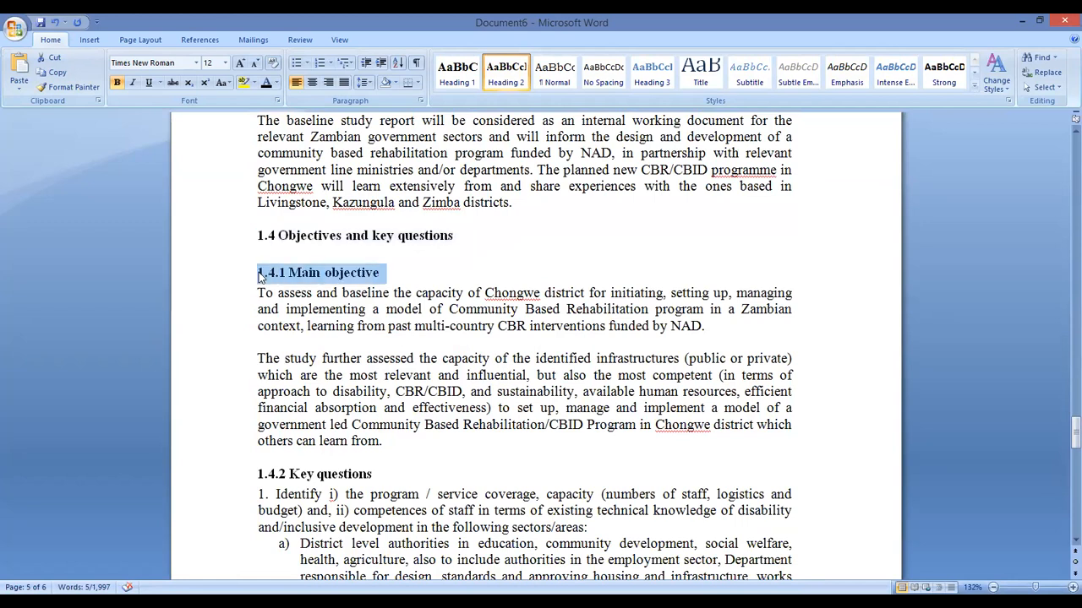
{"action": "scroll", "coordinate": [500, 359], "scroll_direction": "down", "scroll_amount": 3}
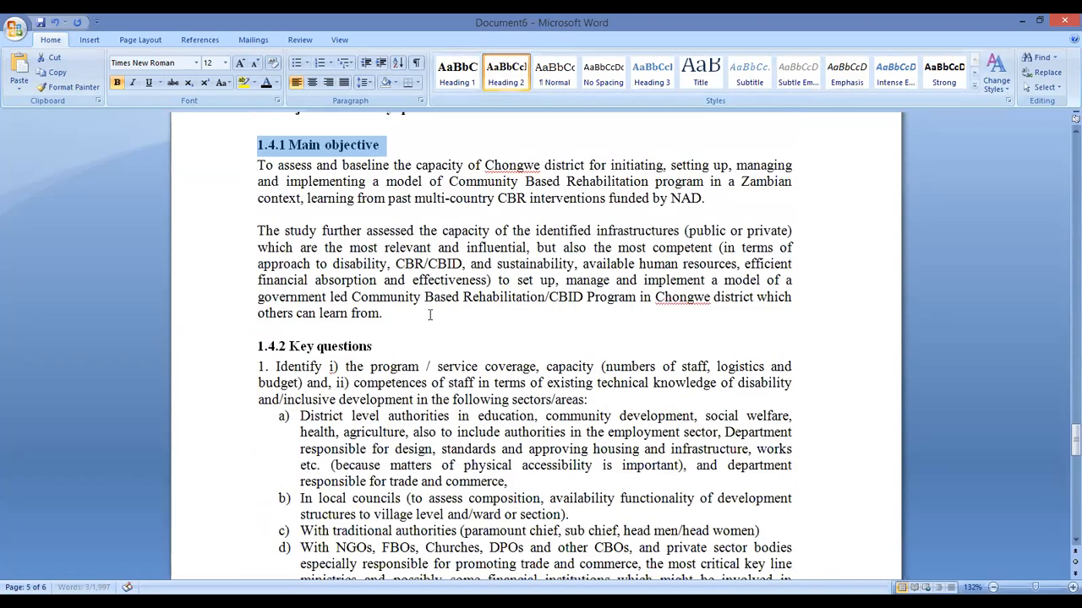
{"action": "left_click_drag", "start_coordinate": [376, 304], "coordinate": [233, 303]}
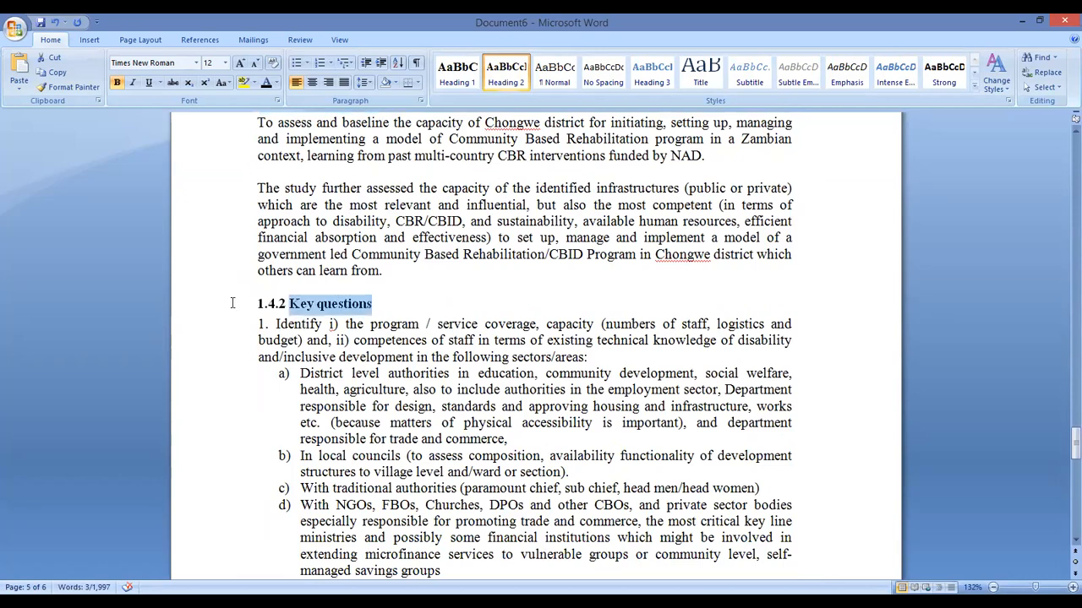
{"action": "left_click", "coordinate": [504, 74]}
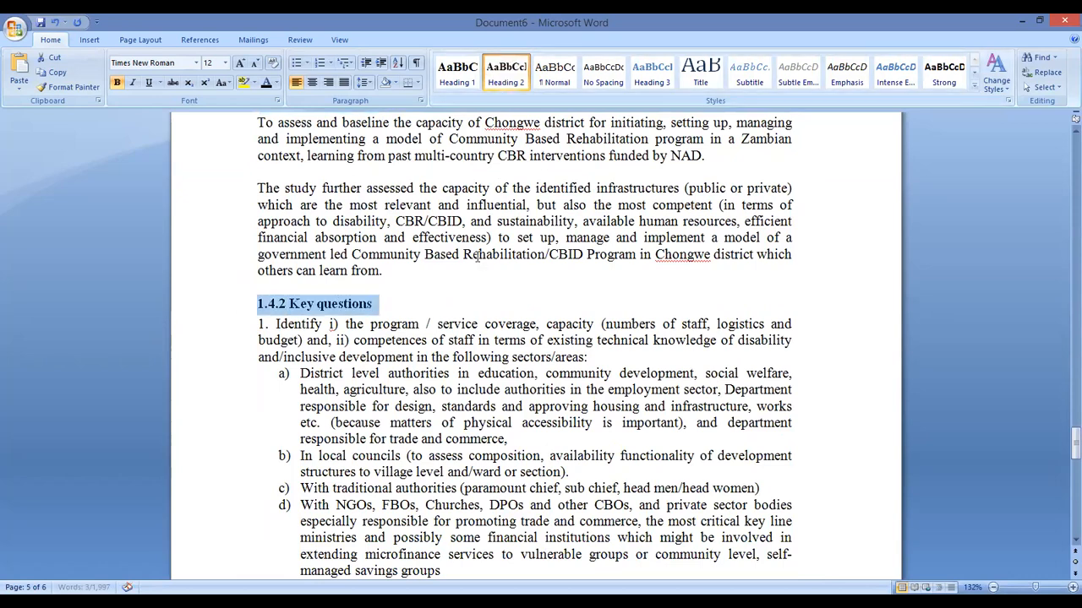
{"action": "scroll", "coordinate": [476, 254], "scroll_direction": "down", "scroll_amount": 8}
{"action": "scroll", "coordinate": [473, 247], "scroll_direction": "down", "scroll_amount": 12}
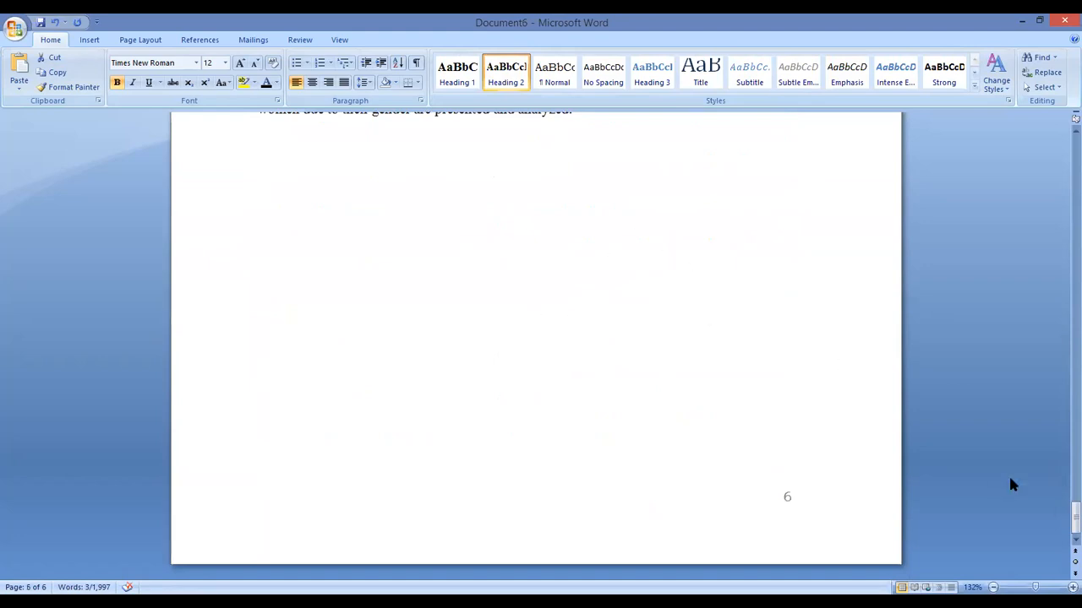
{"action": "left_click_drag", "start_coordinate": [1062, 518], "coordinate": [1062, 129]}
{"action": "scroll", "coordinate": [652, 391], "scroll_direction": "down", "scroll_amount": 6}
{"action": "scroll", "coordinate": [651, 391], "scroll_direction": "down", "scroll_amount": 10}
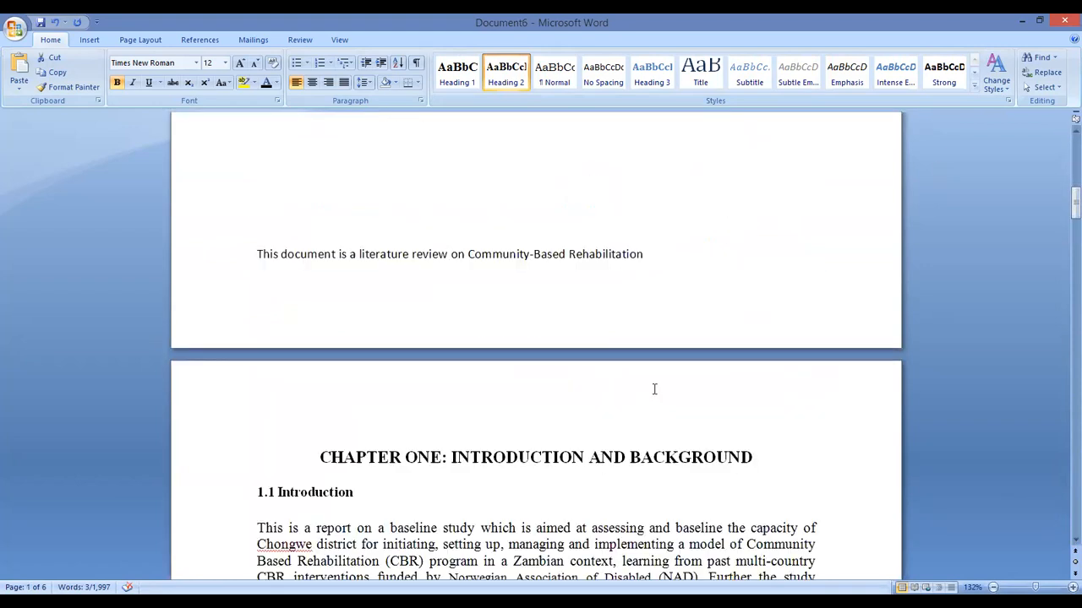
{"action": "scroll", "coordinate": [577, 381], "scroll_direction": "down", "scroll_amount": 15}
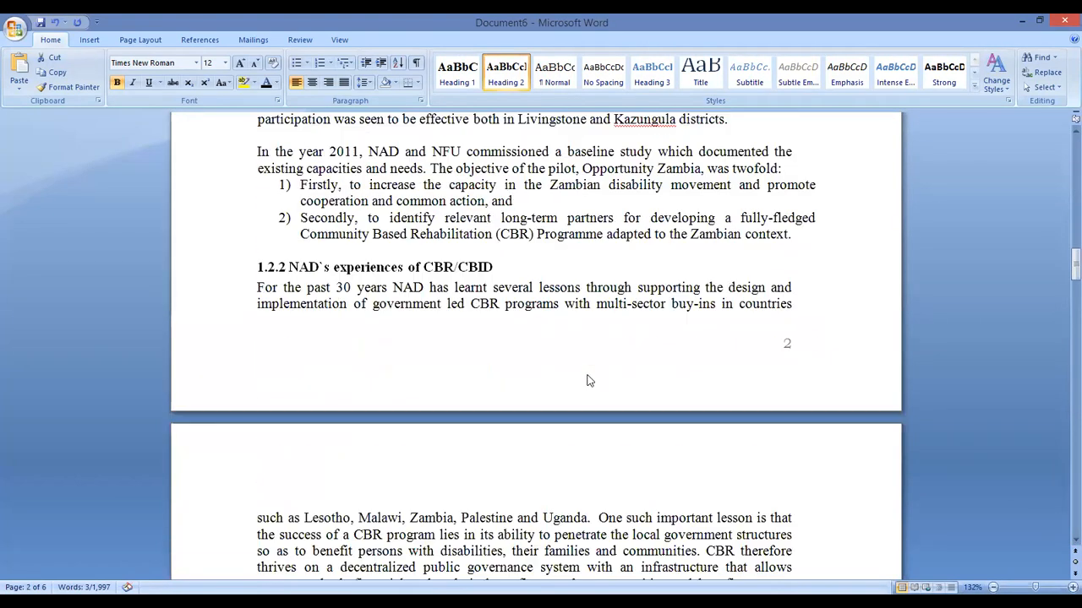
{"action": "scroll", "coordinate": [590, 372], "scroll_direction": "down", "scroll_amount": 20}
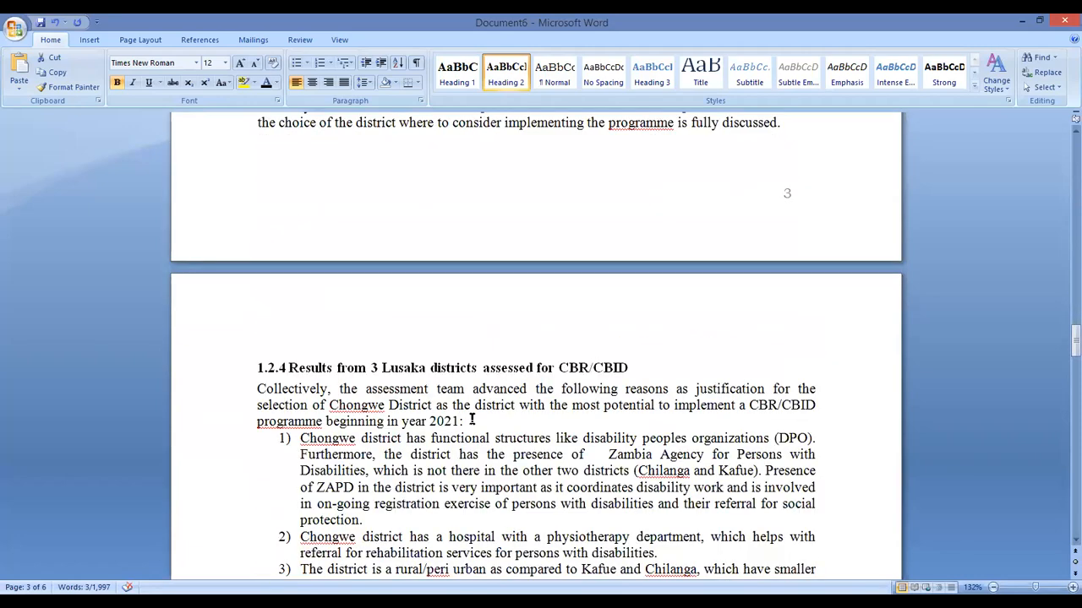
{"action": "left_click", "coordinate": [495, 388]}
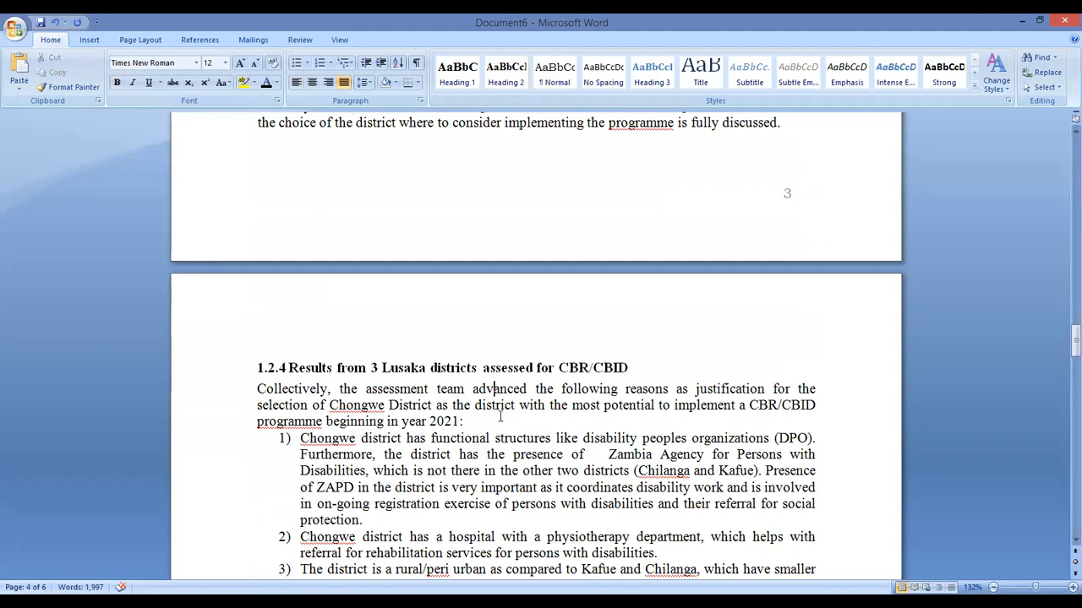
{"action": "left_click", "coordinate": [512, 454]}
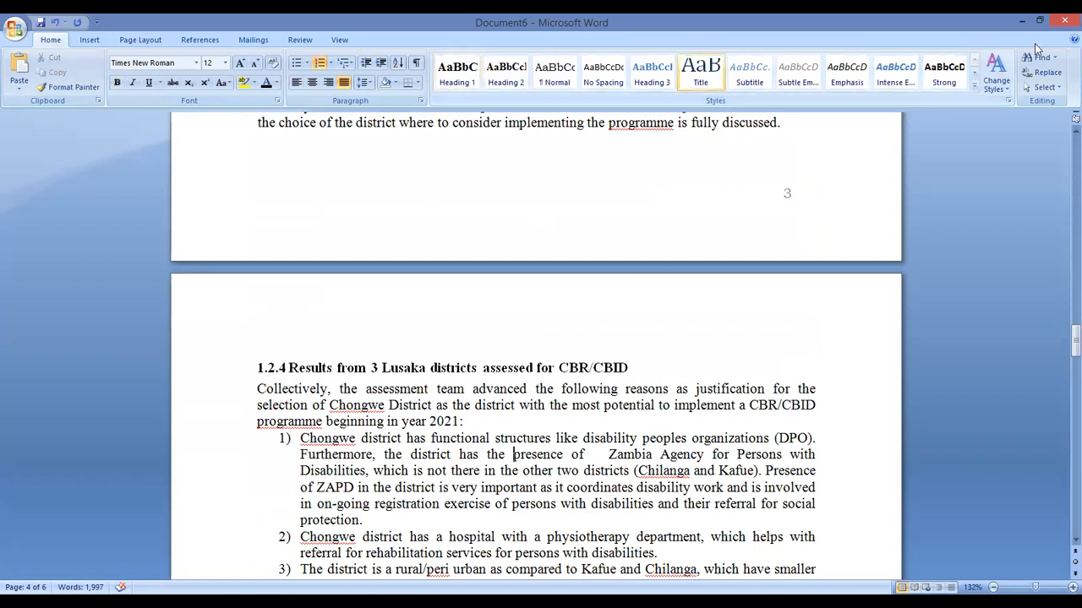
{"action": "left_click", "coordinate": [355, 368]}
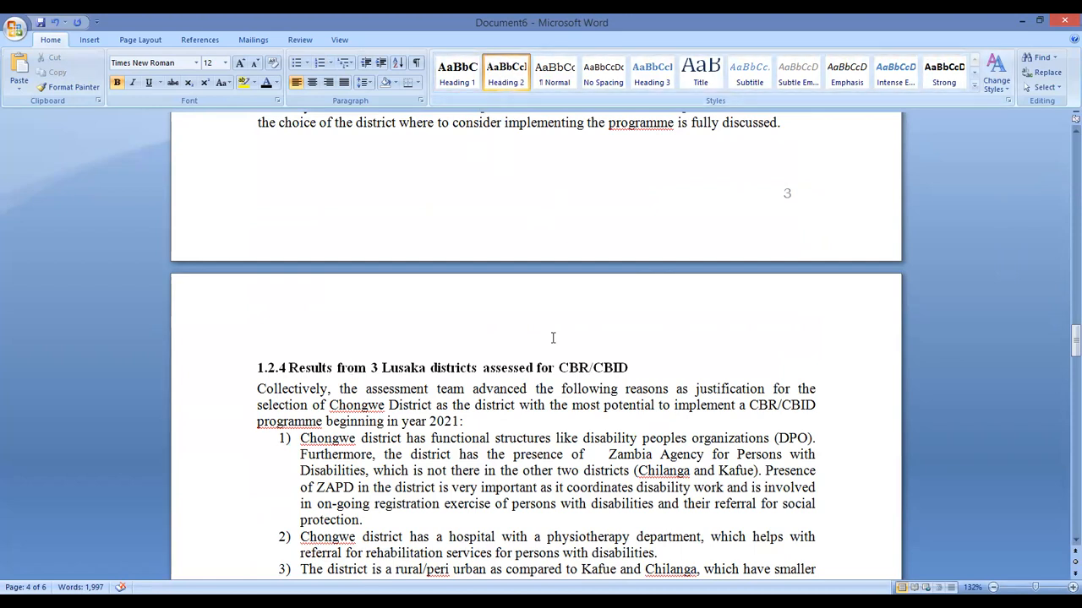
{"action": "scroll", "coordinate": [531, 365], "scroll_direction": "up", "scroll_amount": 20}
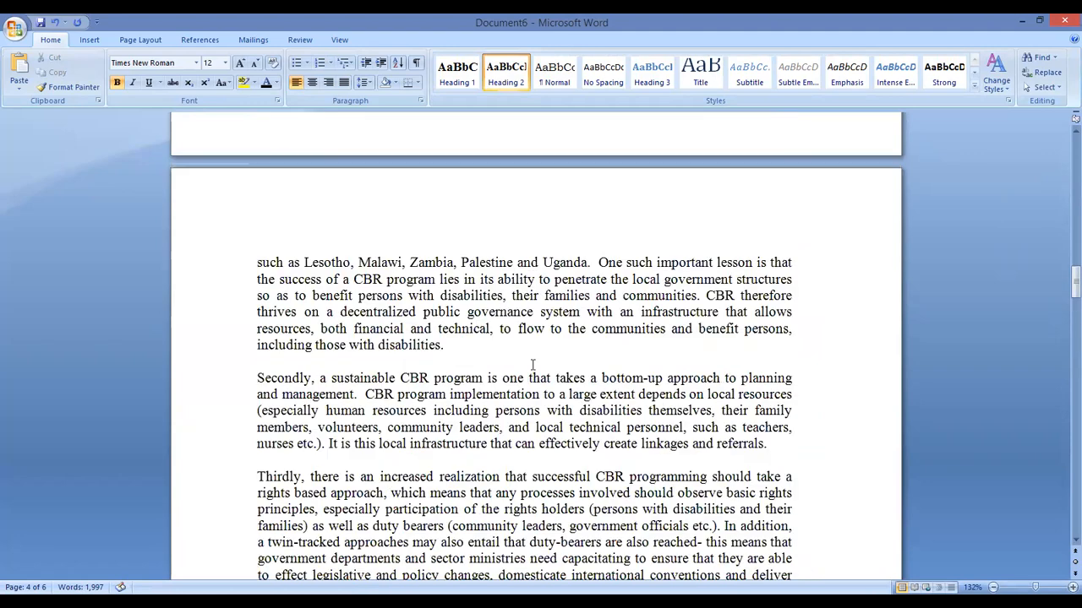
{"action": "left_click", "coordinate": [497, 330]}
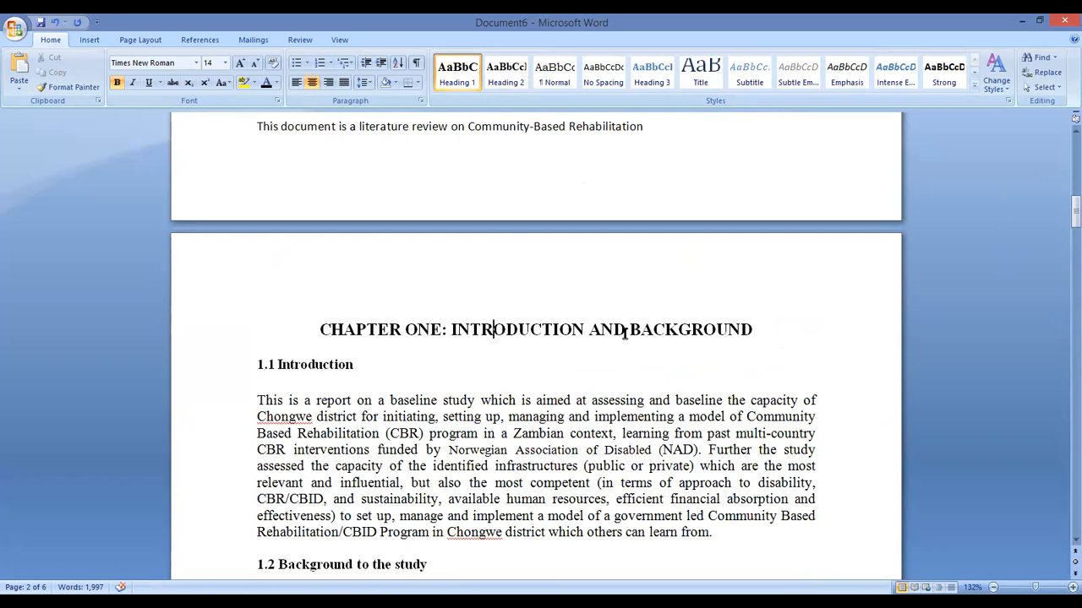
{"action": "scroll", "coordinate": [436, 332], "scroll_direction": "down", "scroll_amount": 20}
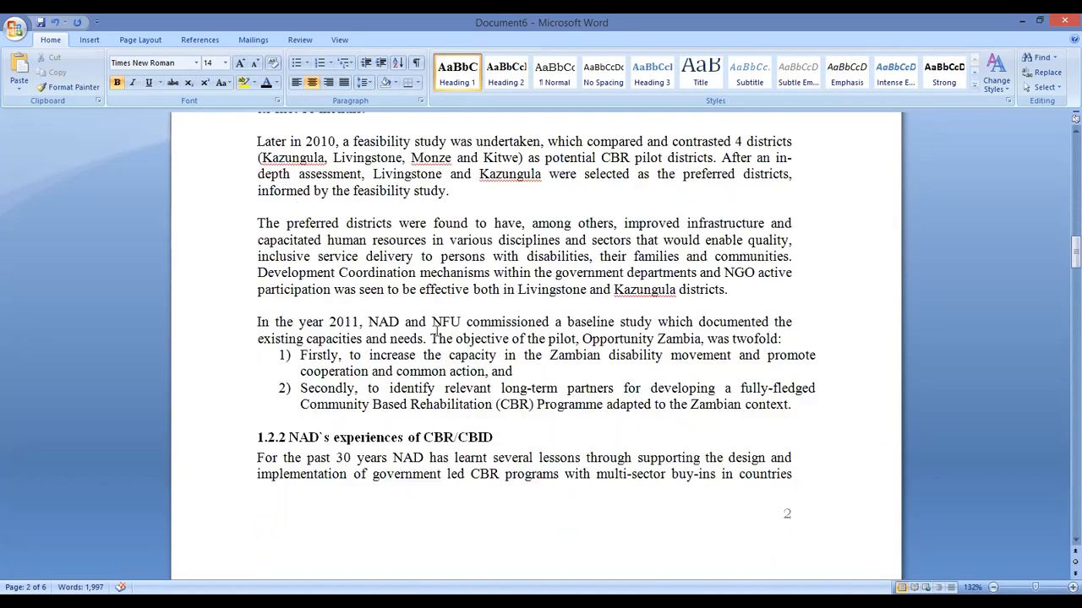
{"action": "scroll", "coordinate": [436, 328], "scroll_direction": "down", "scroll_amount": 20}
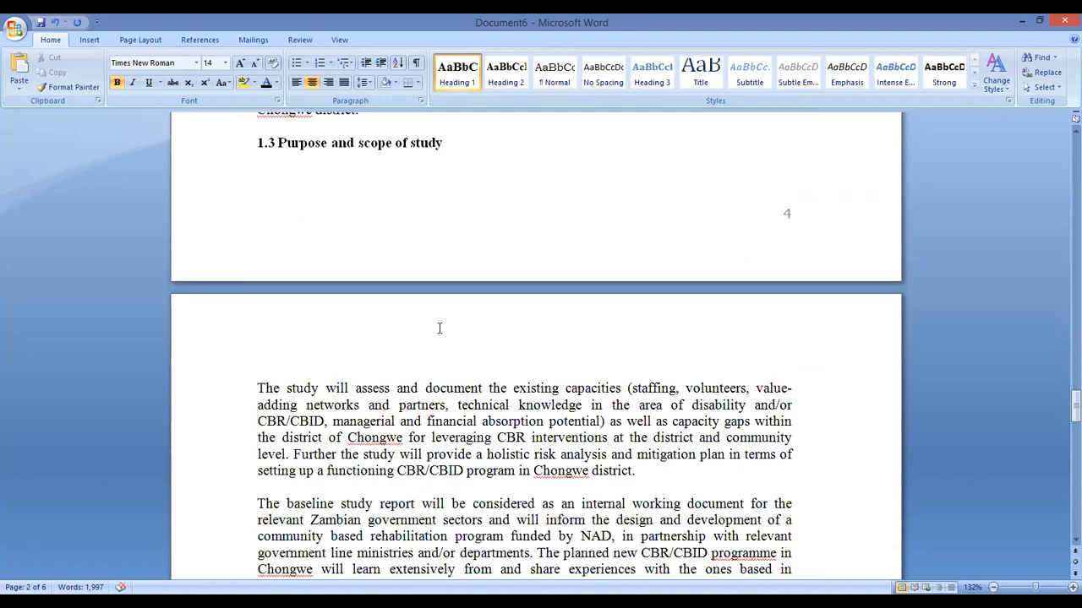
Insert a page break after 'analyzed.' and type CHAPTER TWO: METHOLOGY on the new page
{"action": "scroll", "coordinate": [533, 323], "scroll_direction": "down", "scroll_amount": 4}
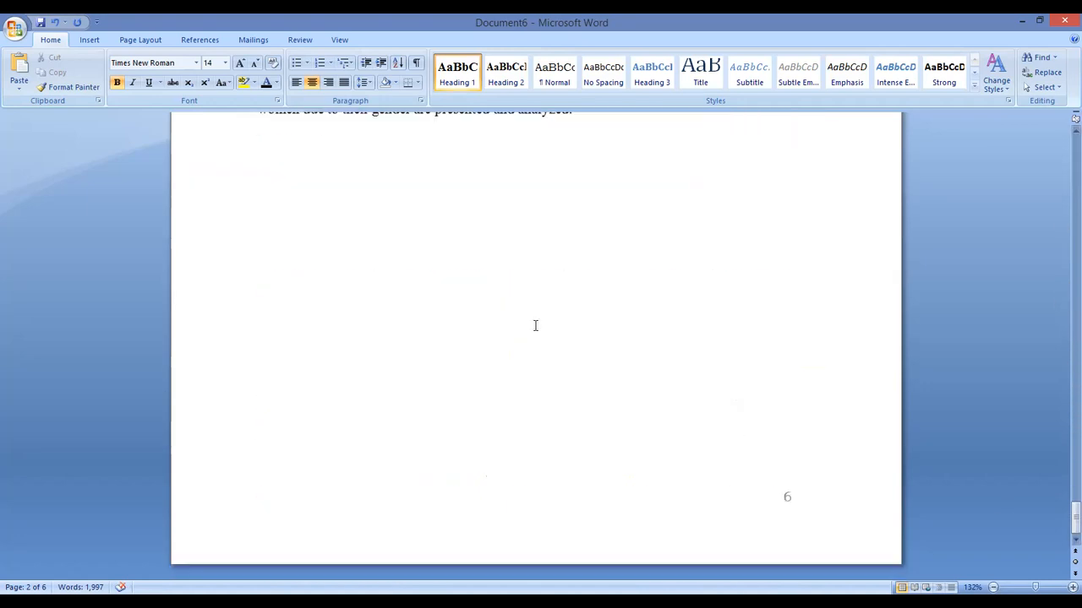
{"action": "scroll", "coordinate": [584, 380], "scroll_direction": "up", "scroll_amount": 7}
{"action": "left_click", "coordinate": [596, 453]}
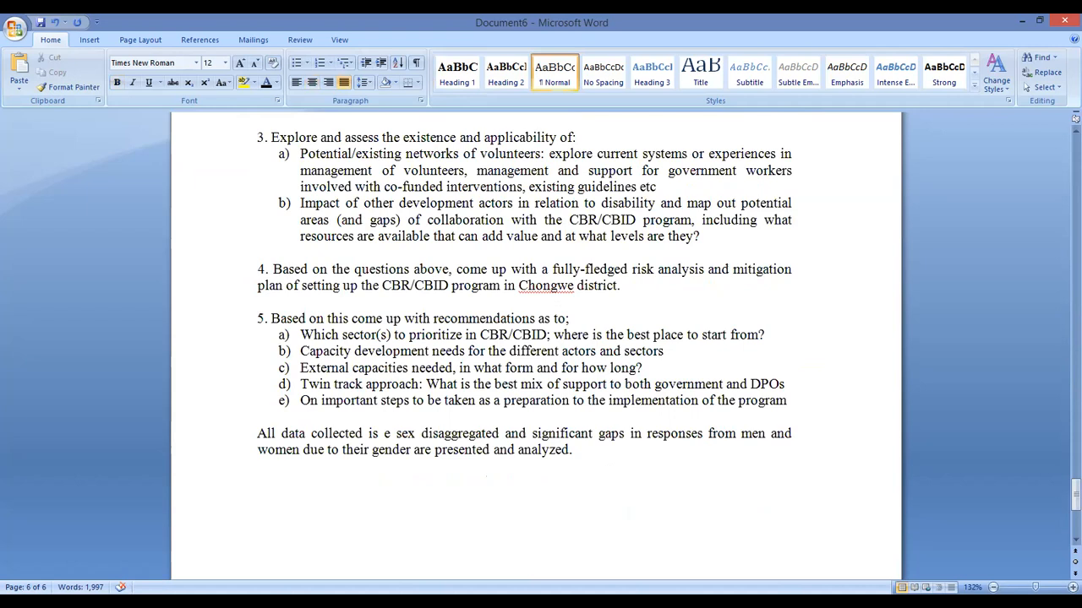
{"action": "scroll", "coordinate": [541, 351], "scroll_direction": "down", "scroll_amount": 5}
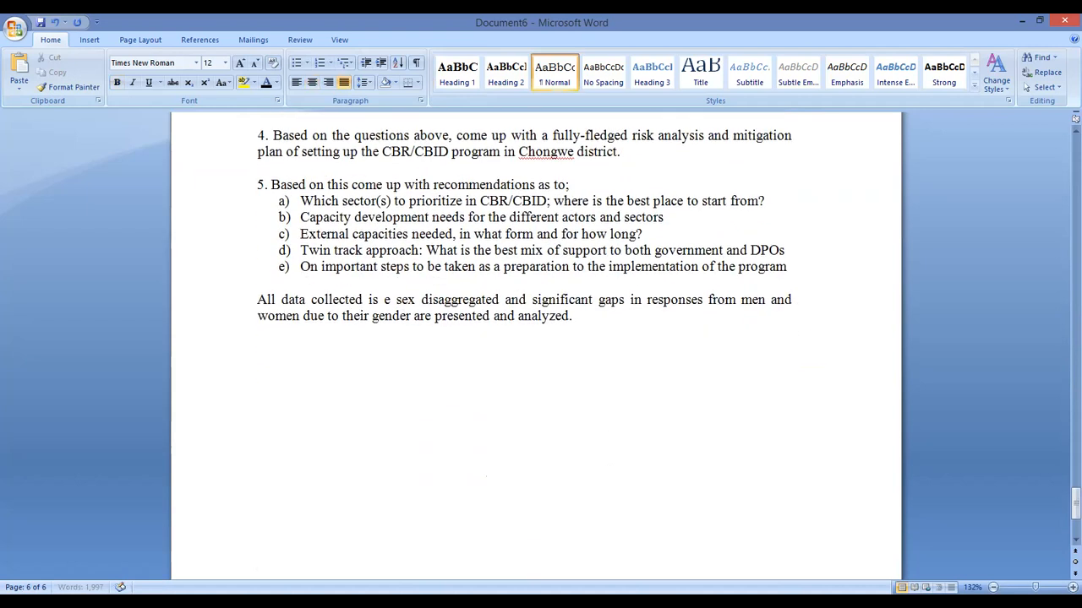
{"action": "key", "text": "ctrl+Return"}
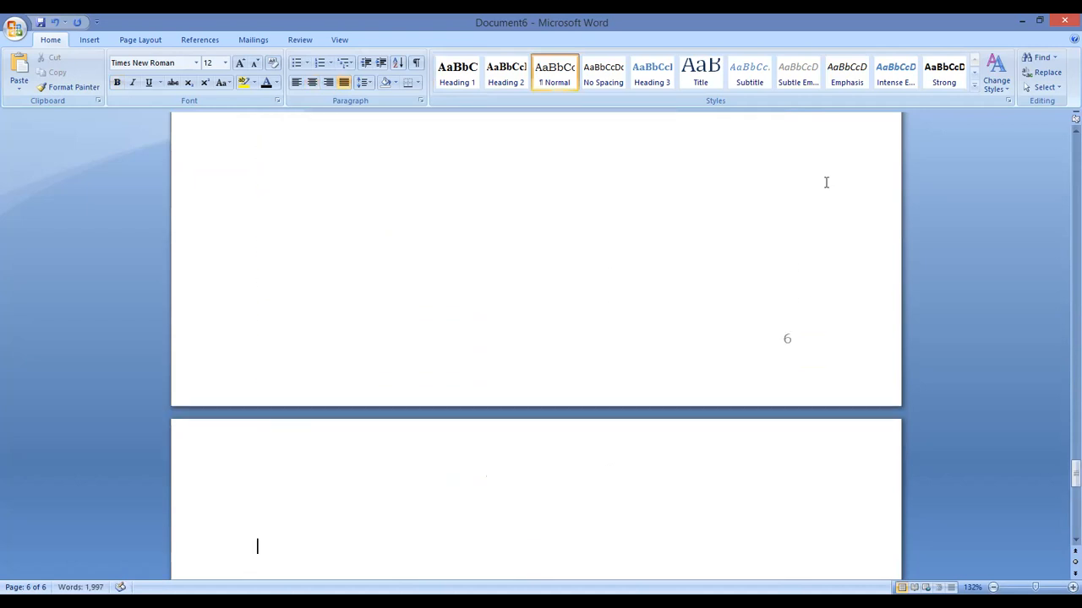
{"action": "scroll", "coordinate": [296, 457], "scroll_direction": "down", "scroll_amount": 3}
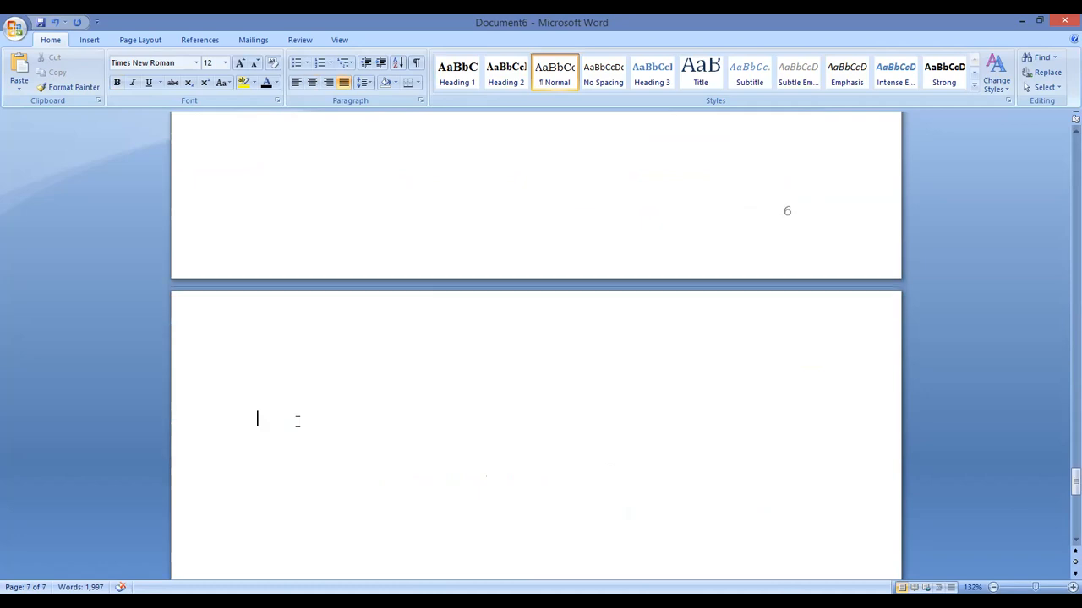
{"action": "type", "text": "CHAPTER TWO:  METH"}
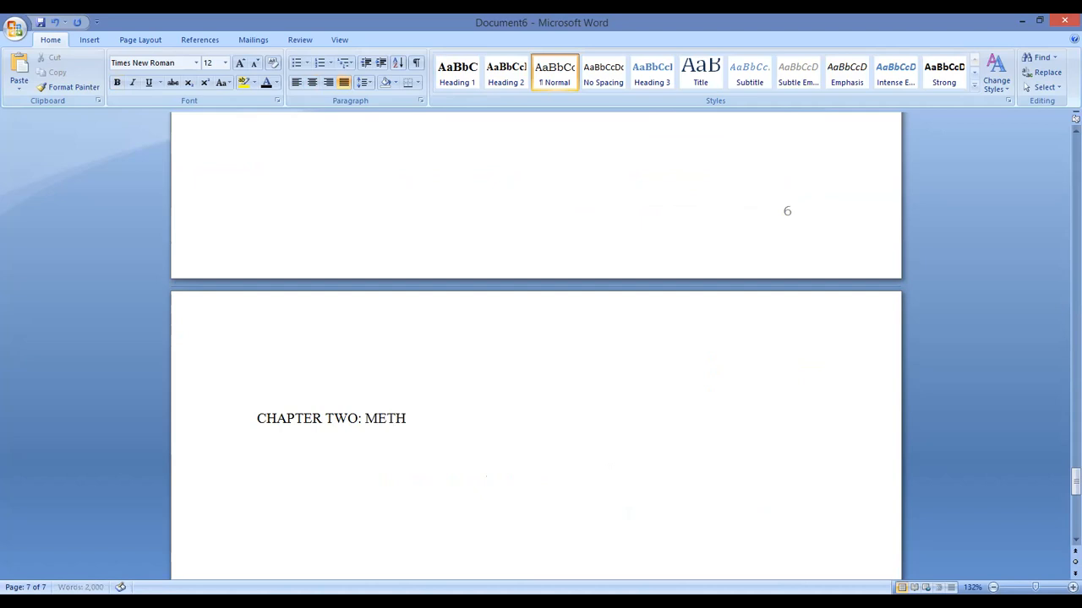
{"action": "type", "text": "OLOGY"}
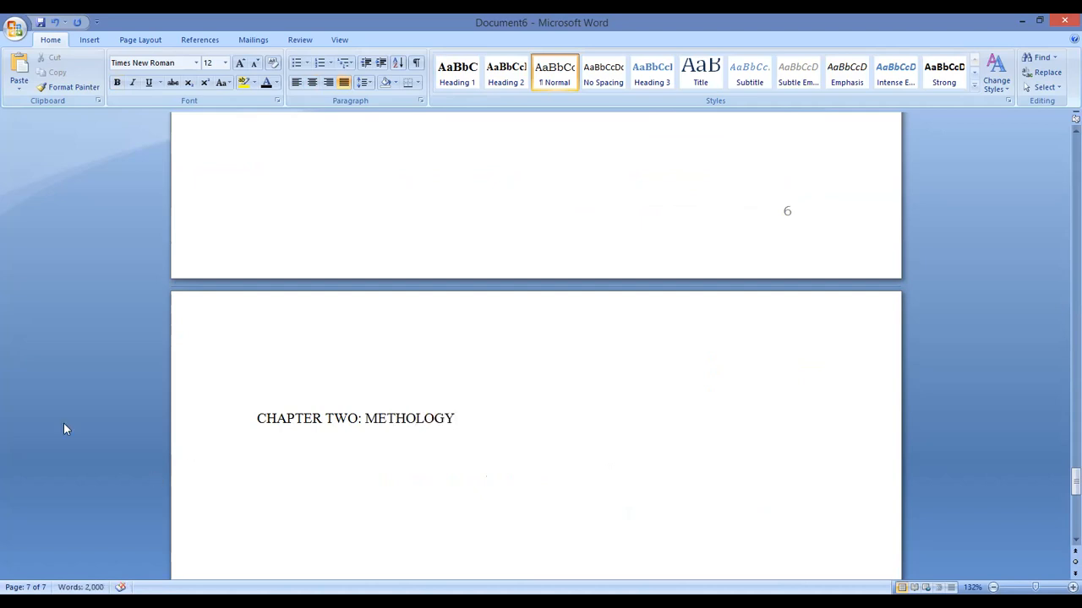
Apply Heading 2 to the CHAPTER TWO: METHOLOGY line and centre the style
{"action": "left_click_drag", "start_coordinate": [457, 417], "coordinate": [262, 420]}
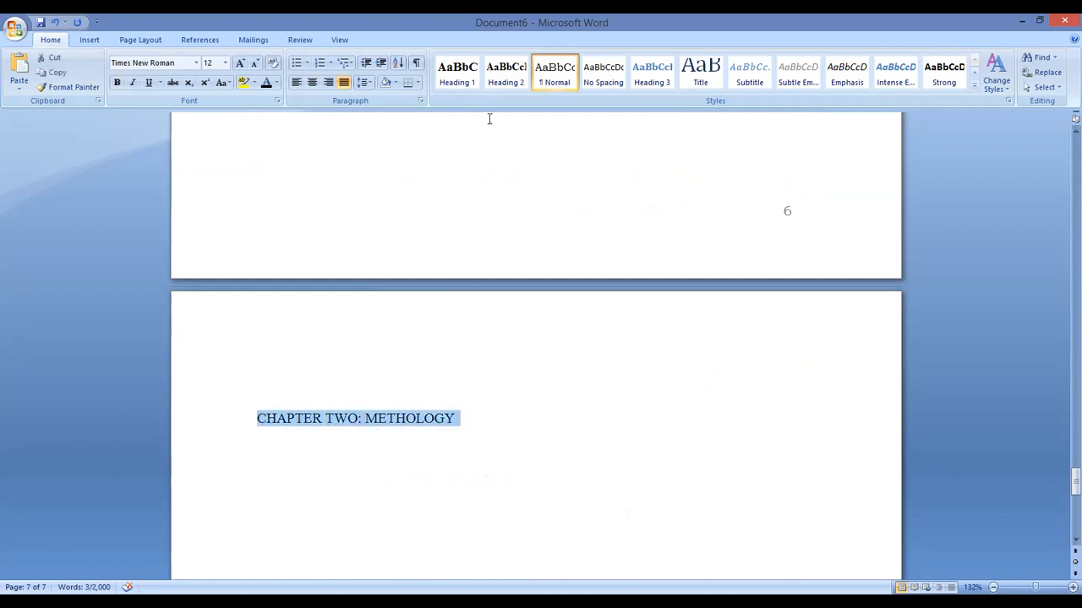
{"action": "left_click", "coordinate": [511, 73]}
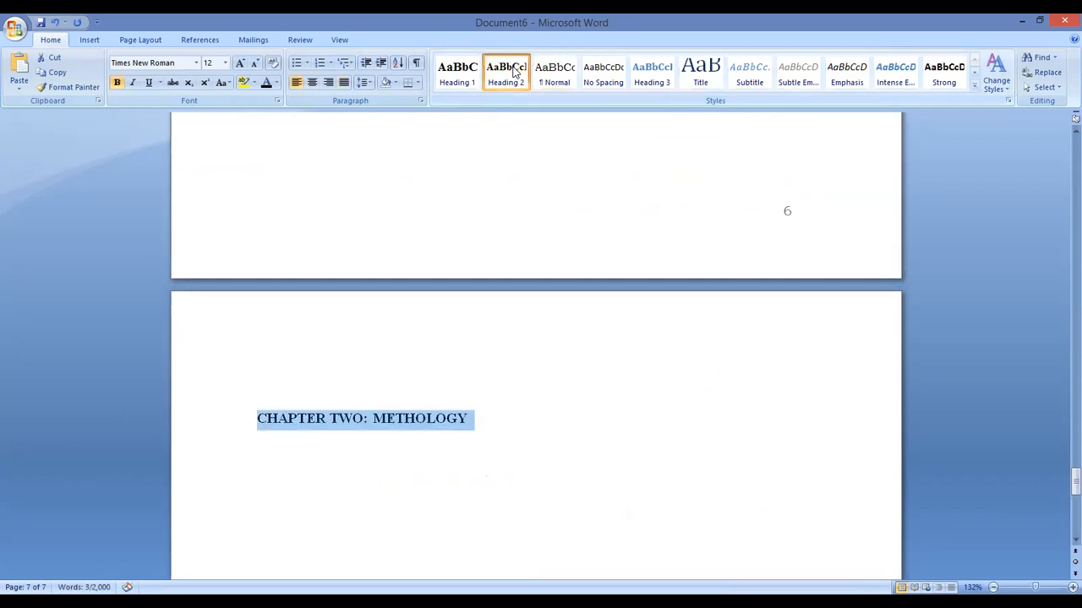
{"action": "right_click", "coordinate": [514, 71]}
{"action": "left_click", "coordinate": [551, 90]}
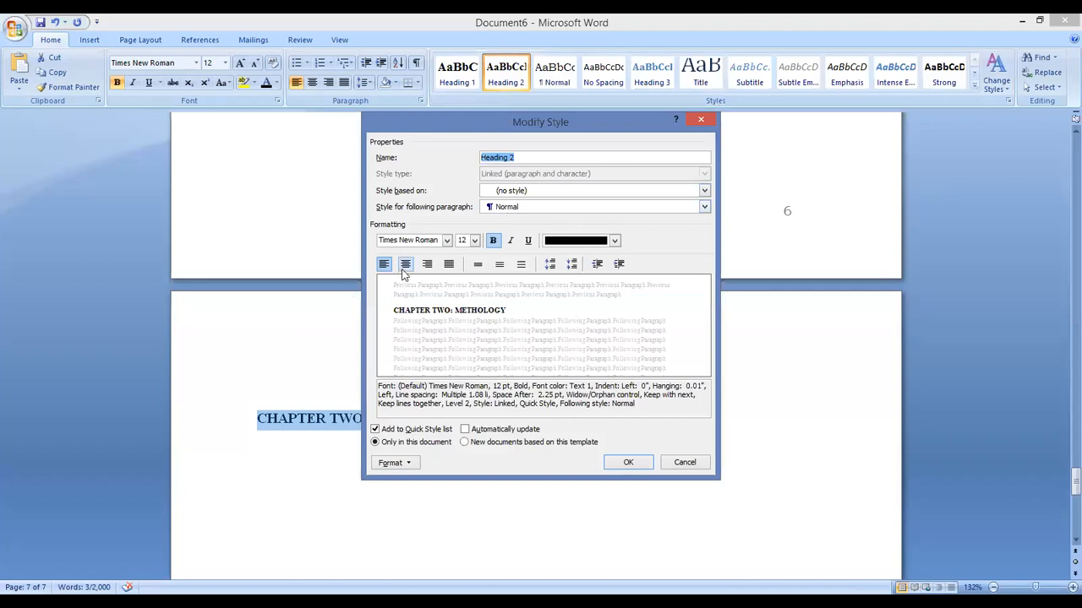
{"action": "left_click", "coordinate": [405, 265]}
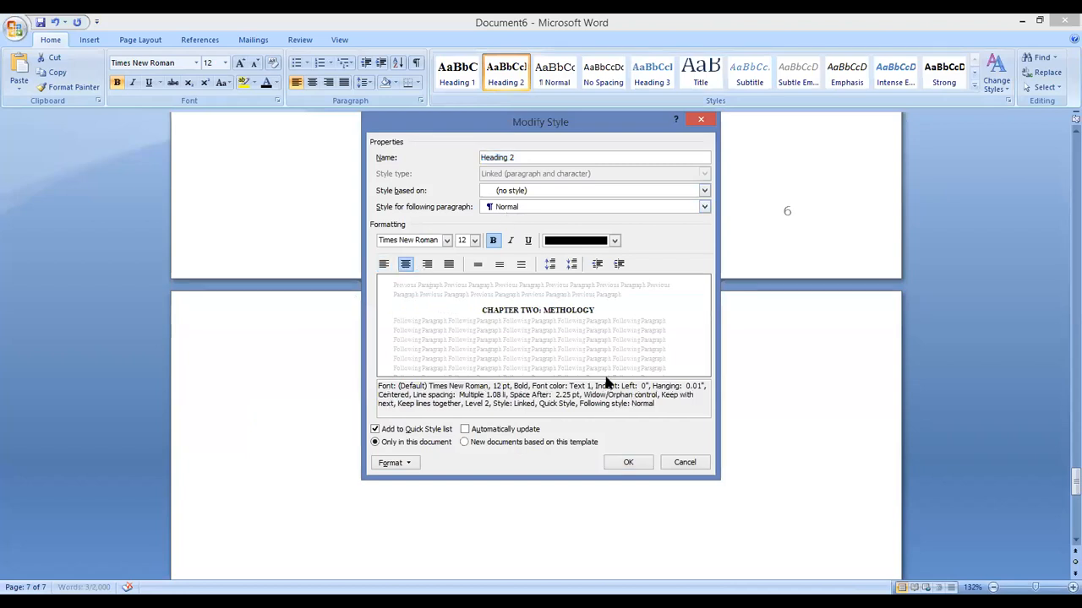
{"action": "left_click", "coordinate": [624, 464]}
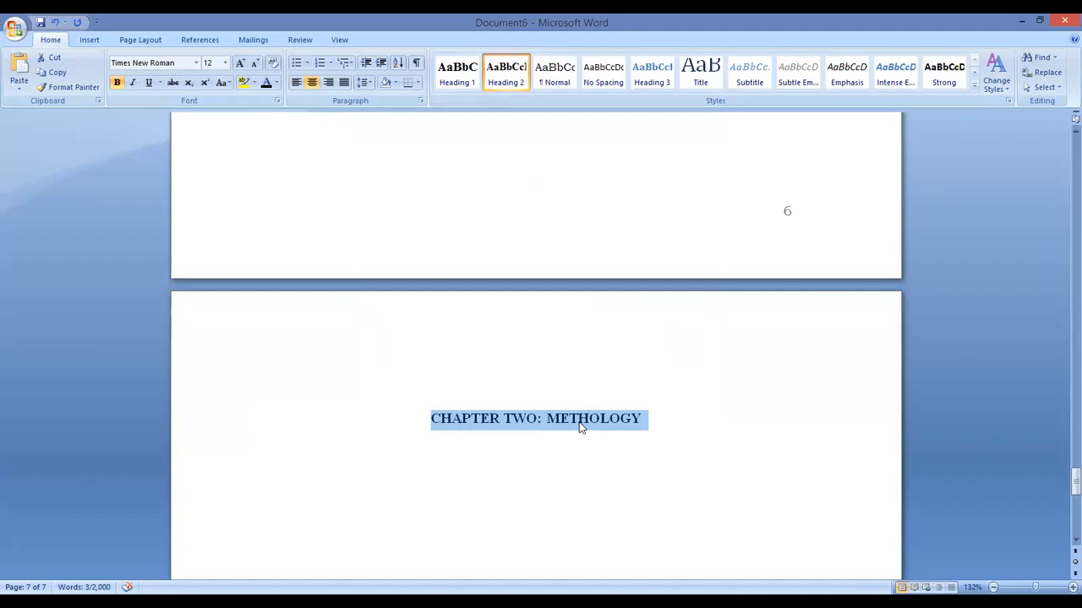
Increase the Heading 2 font size to 14 pt
{"action": "right_click", "coordinate": [531, 87]}
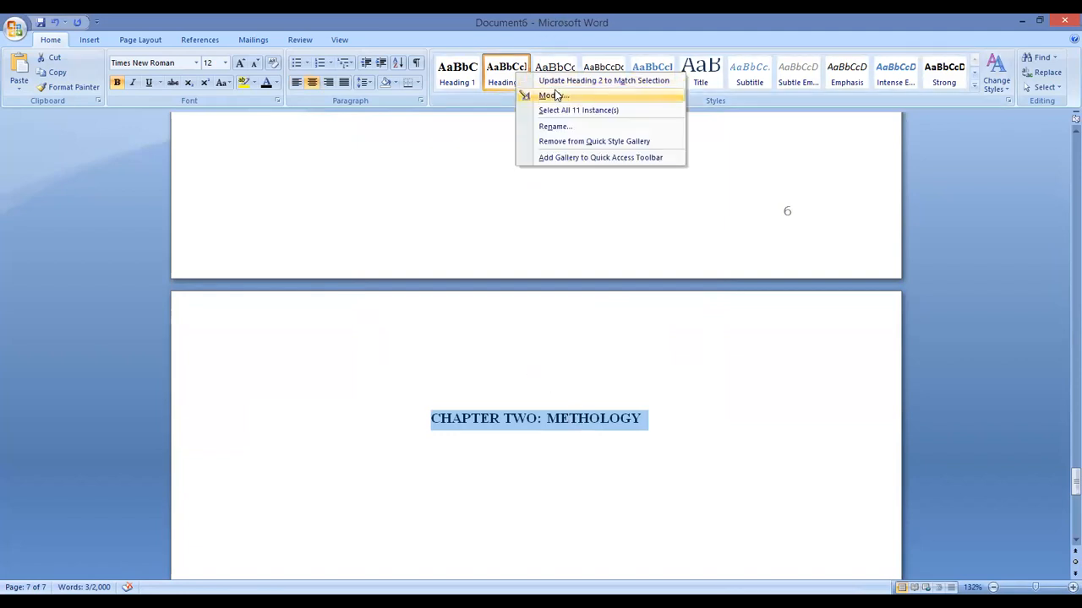
{"action": "left_click", "coordinate": [551, 96]}
{"action": "left_click", "coordinate": [473, 241]}
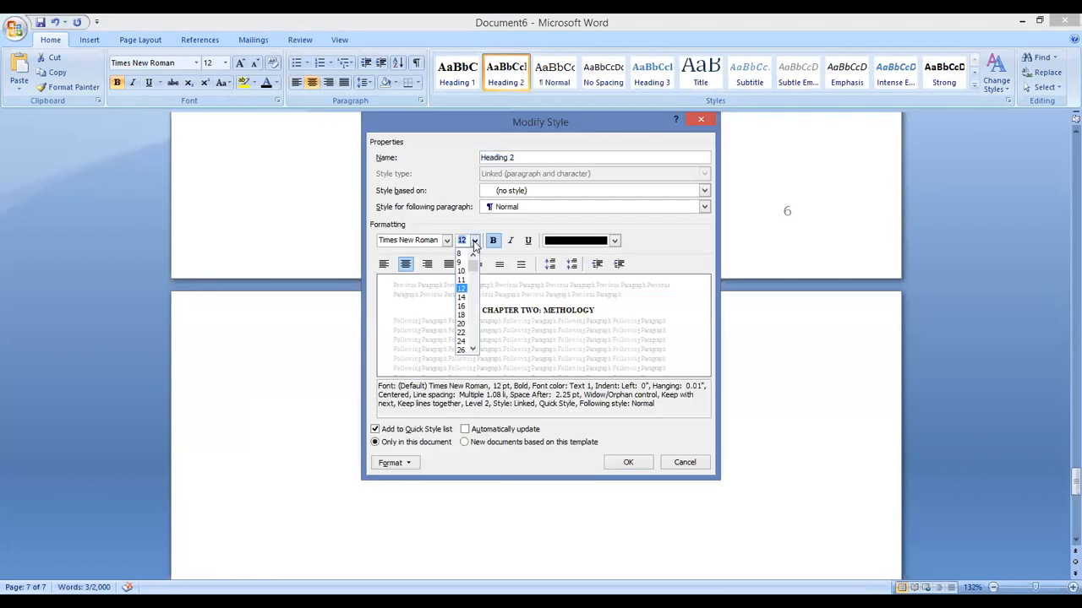
{"action": "left_click", "coordinate": [462, 297]}
{"action": "left_click", "coordinate": [629, 464]}
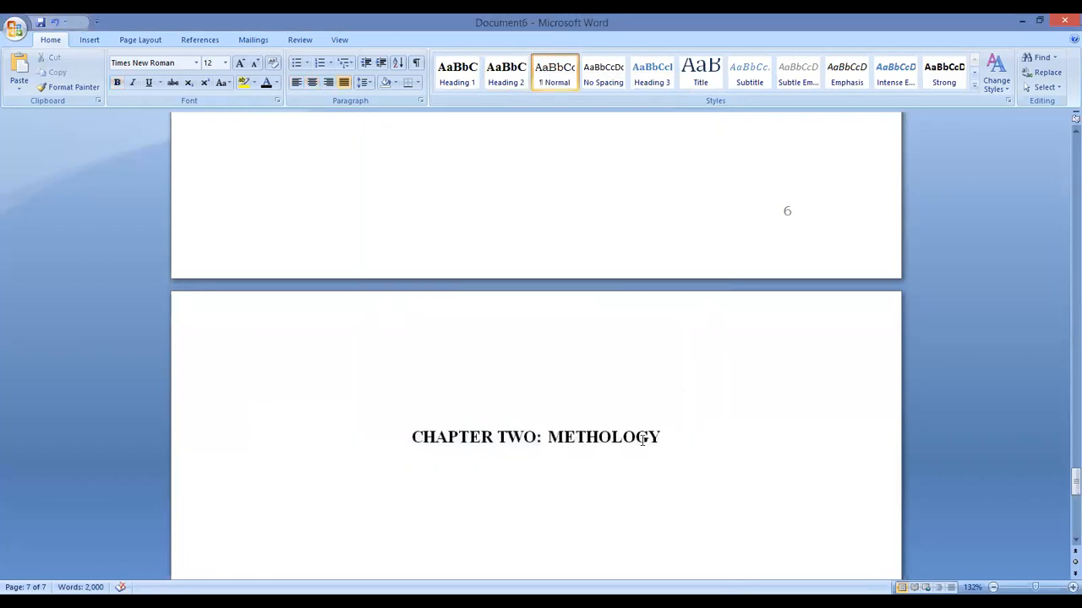
Return to page 2 and place the cursor before CHAPTER ONE: INTRODUCTION AND BACKGROUND
{"action": "scroll", "coordinate": [657, 378], "scroll_direction": "up", "scroll_amount": 20}
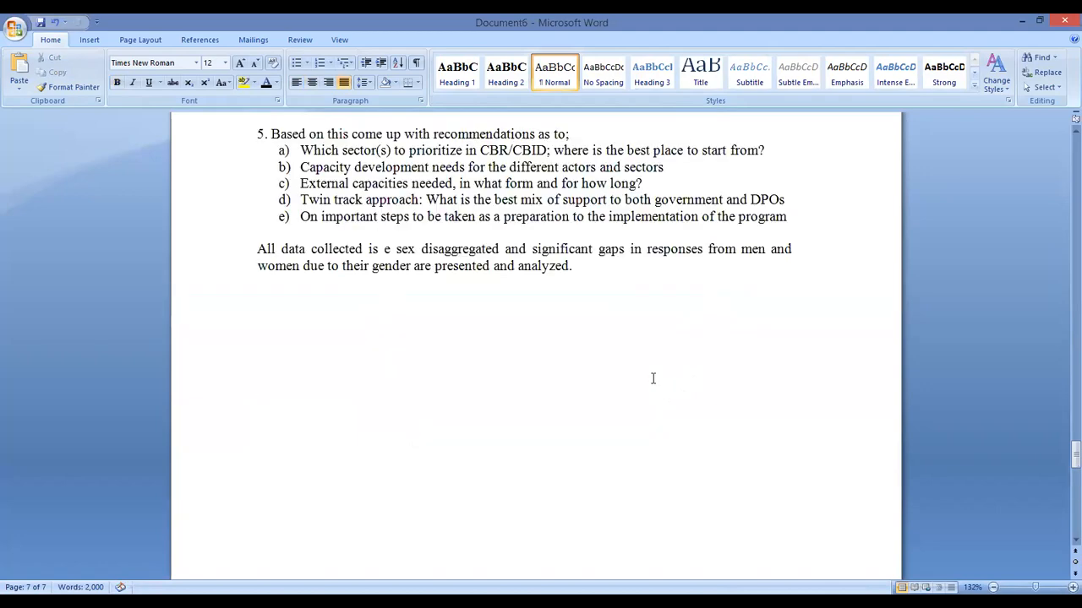
{"action": "scroll", "coordinate": [819, 174], "scroll_direction": "up", "scroll_amount": 10}
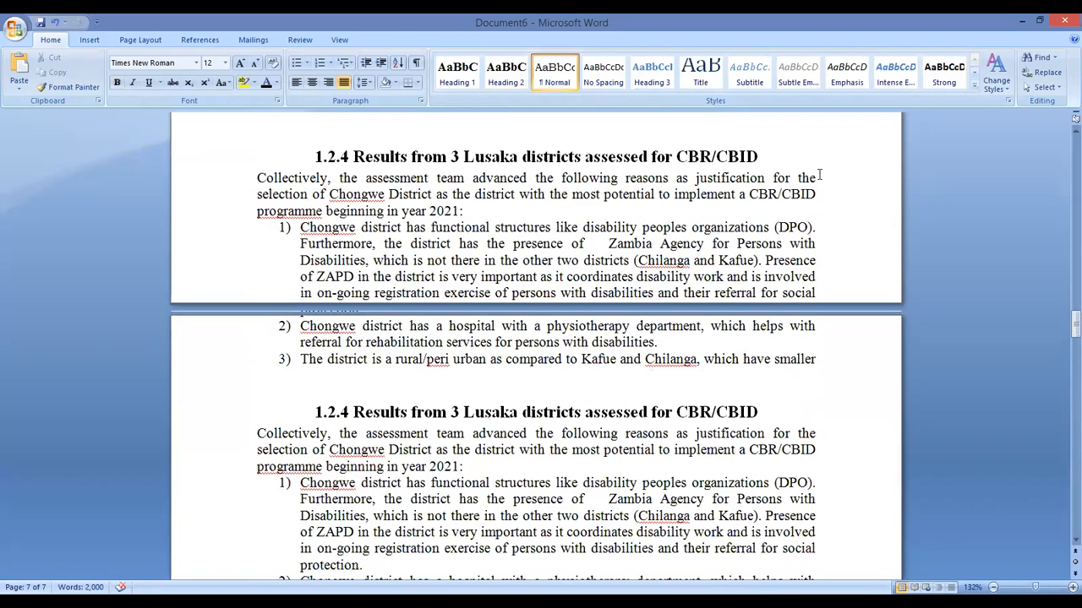
{"action": "scroll", "coordinate": [816, 175], "scroll_direction": "up", "scroll_amount": 20}
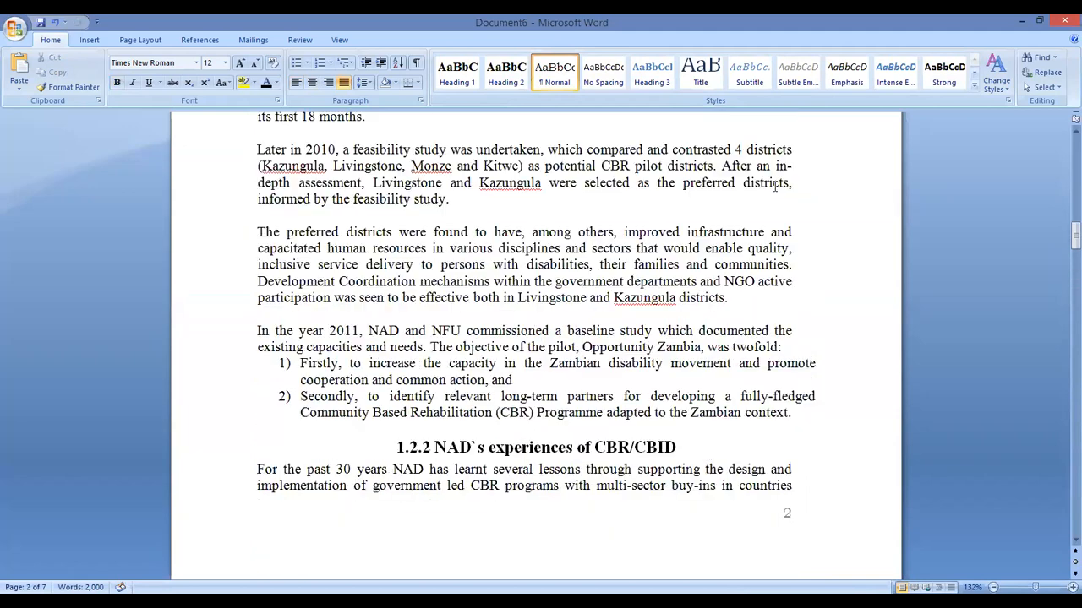
{"action": "scroll", "coordinate": [774, 186], "scroll_direction": "up", "scroll_amount": 10}
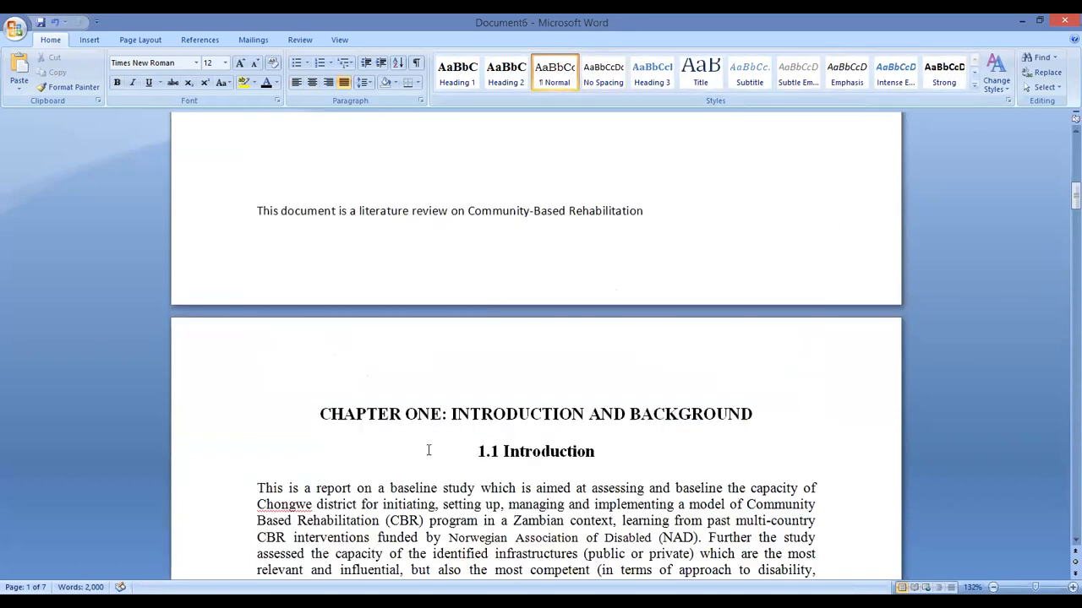
{"action": "left_click", "coordinate": [318, 416]}
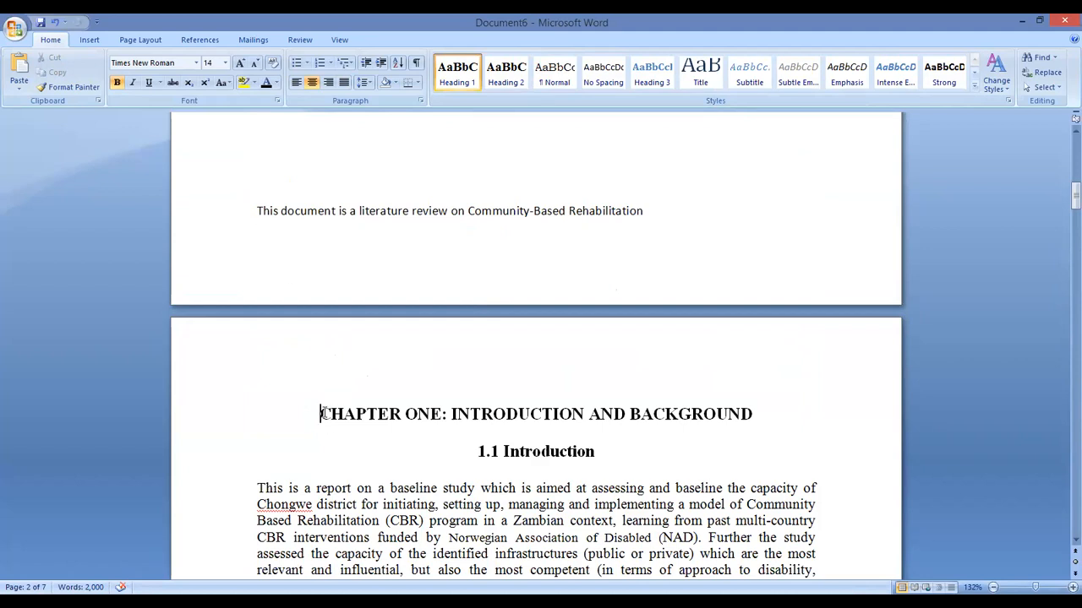
Insert a blank page after the cover page and place the cursor on it
{"action": "left_click", "coordinate": [89, 40]}
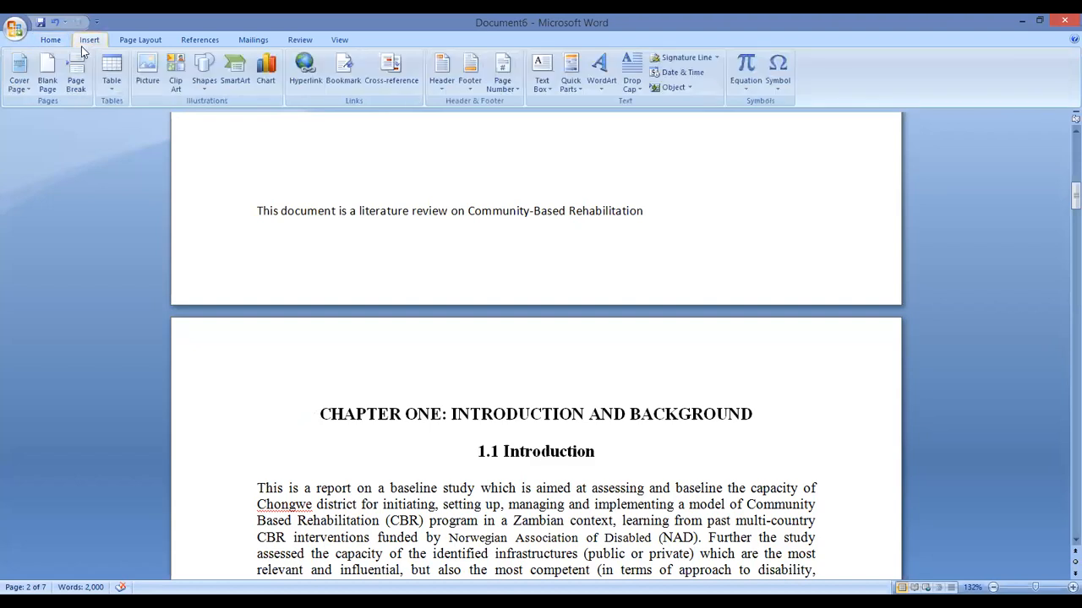
{"action": "left_click", "coordinate": [47, 75]}
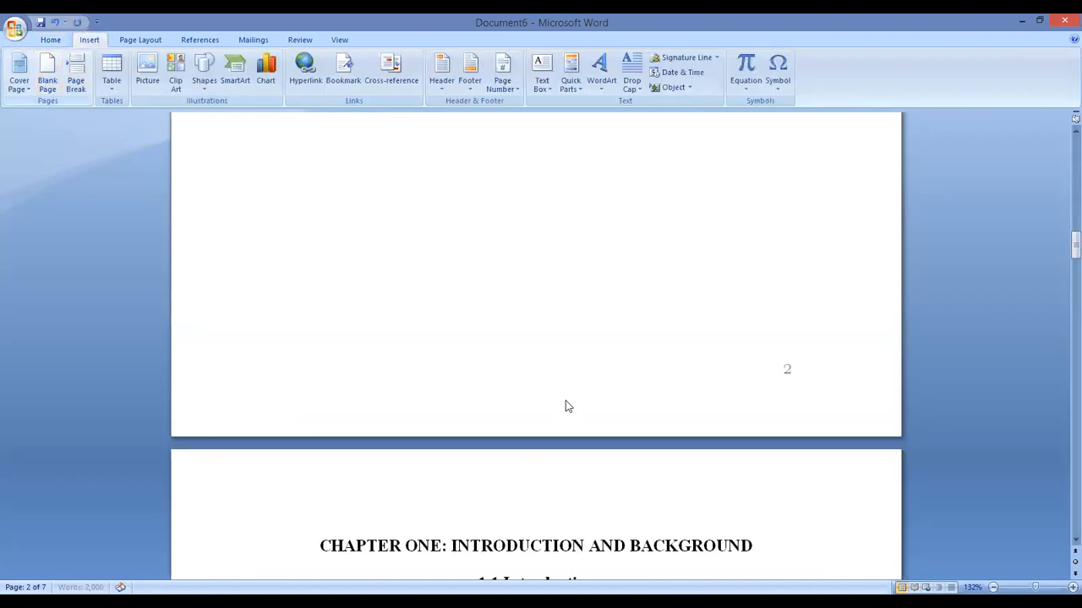
{"action": "scroll", "coordinate": [648, 338], "scroll_direction": "up", "scroll_amount": 10}
{"action": "scroll", "coordinate": [652, 330], "scroll_direction": "down", "scroll_amount": 5}
{"action": "left_click", "coordinate": [399, 294]}
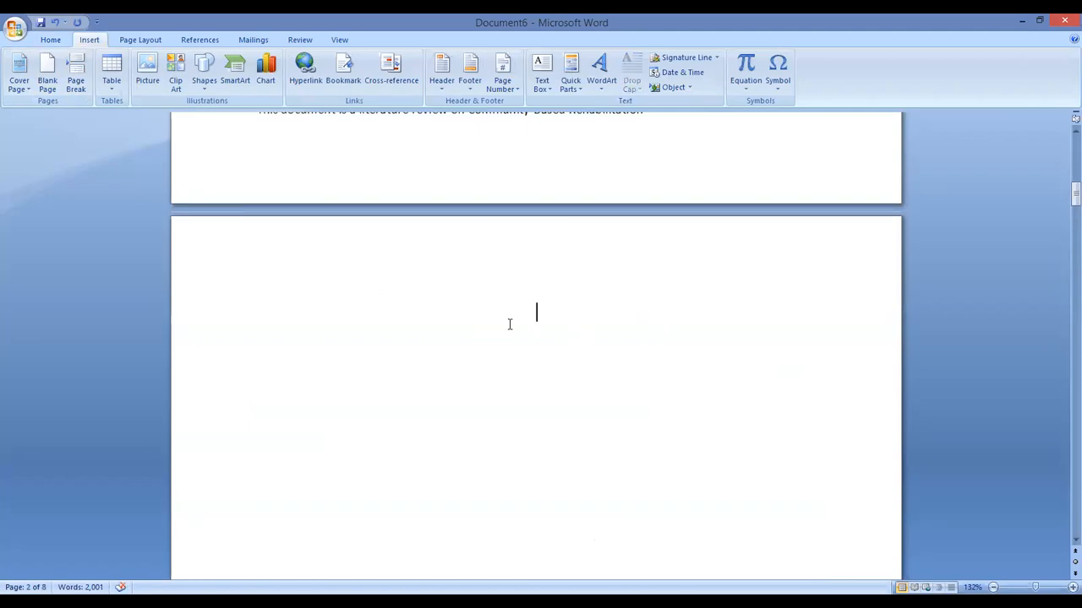
{"action": "scroll", "coordinate": [512, 321], "scroll_direction": "down", "scroll_amount": 2}
{"action": "scroll", "coordinate": [528, 325], "scroll_direction": "up", "scroll_amount": 15}
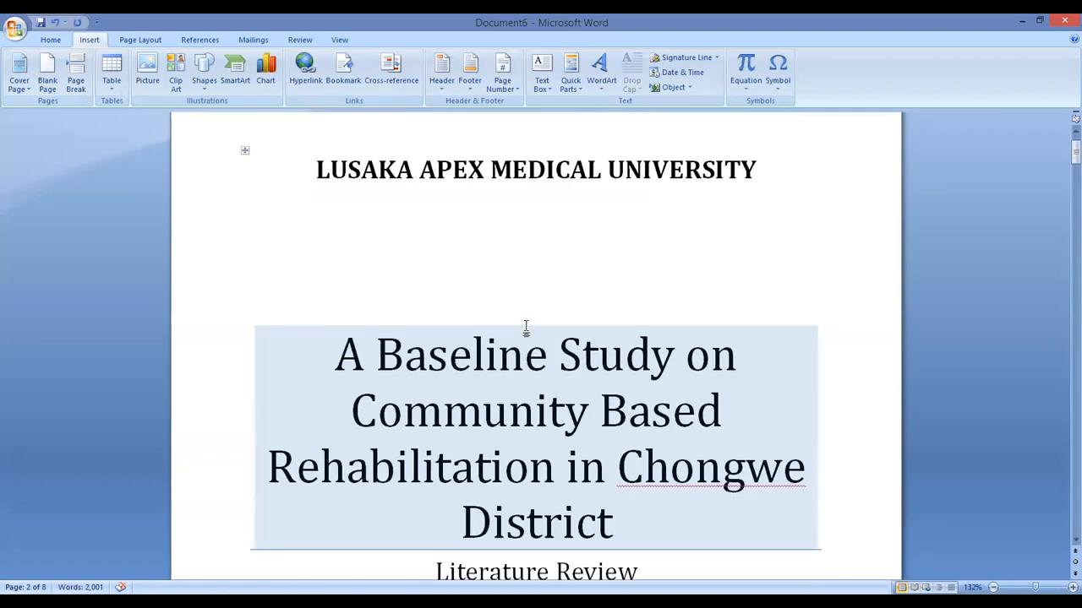
{"action": "scroll", "coordinate": [531, 325], "scroll_direction": "down", "scroll_amount": 10}
{"action": "scroll", "coordinate": [531, 326], "scroll_direction": "down", "scroll_amount": 20}
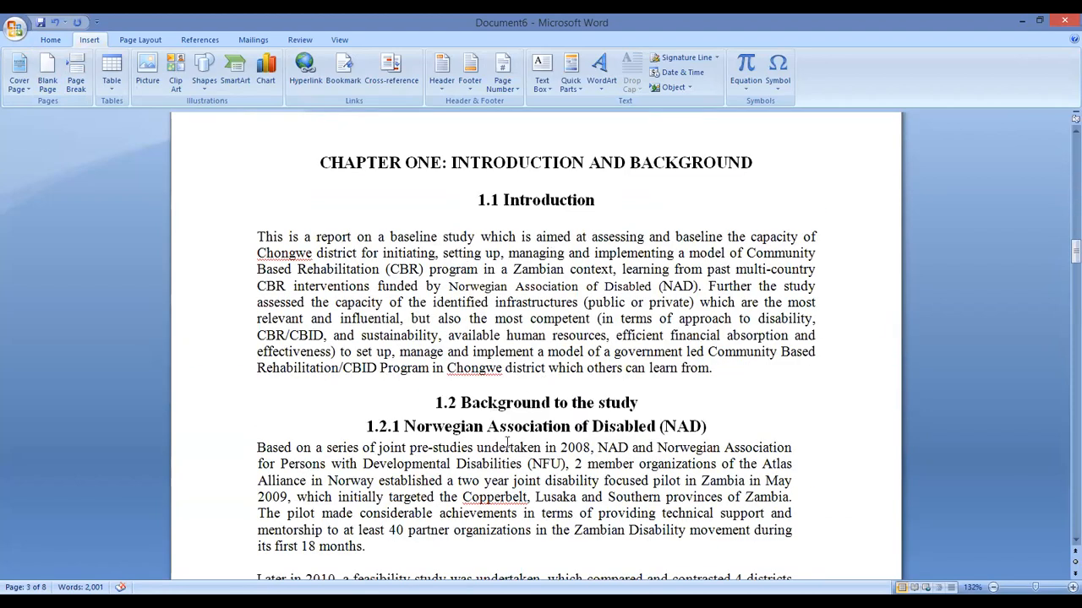
{"action": "scroll", "coordinate": [591, 402], "scroll_direction": "up", "scroll_amount": 15}
{"action": "left_click", "coordinate": [544, 306]}
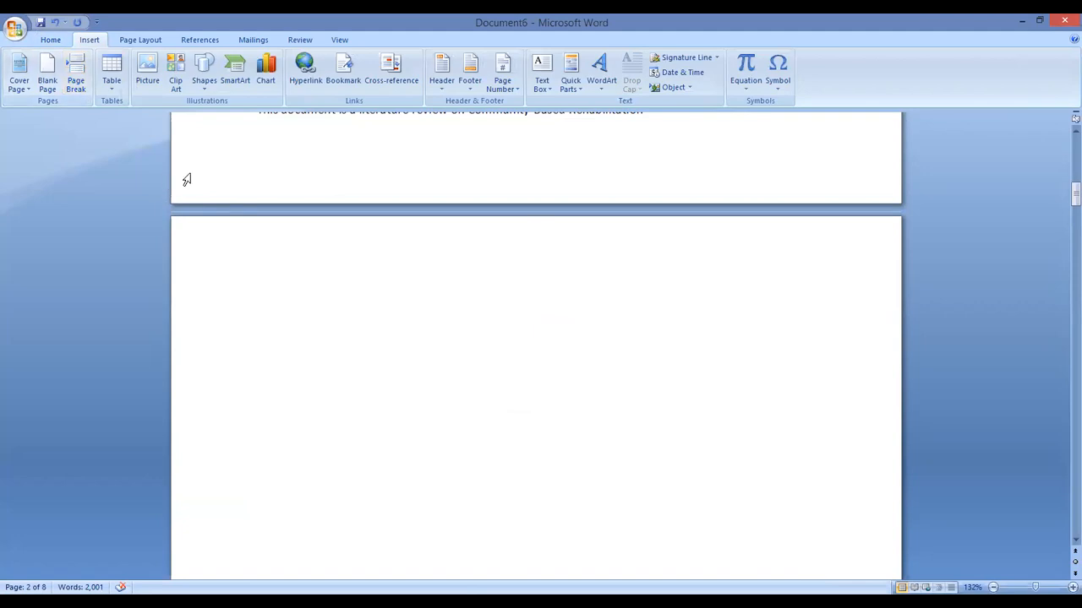
{"action": "left_click", "coordinate": [205, 41]}
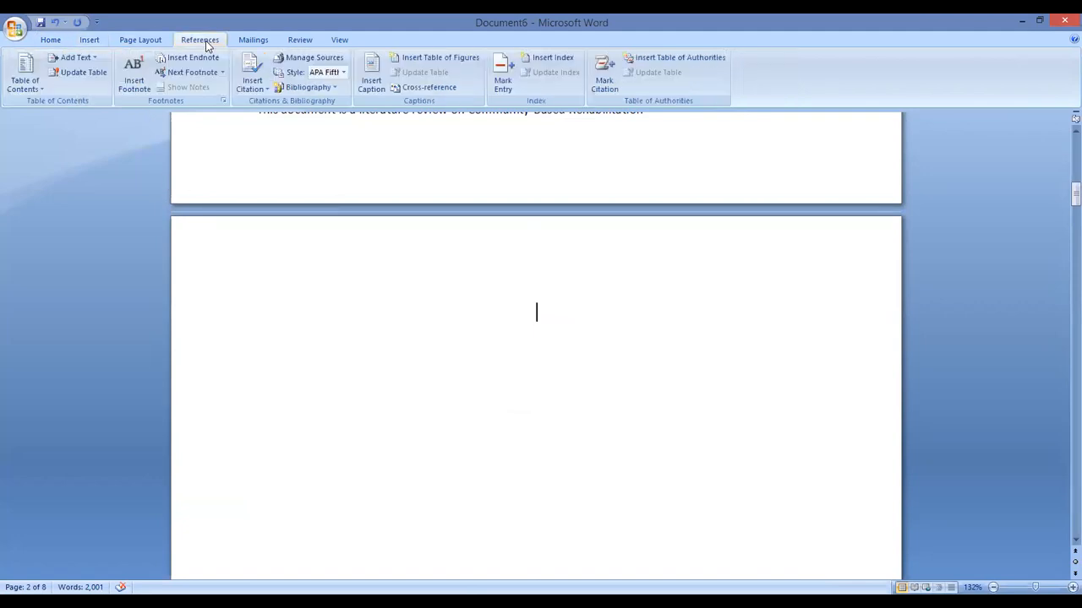
Insert the Automatic Table 1 table of contents on page 2
{"action": "left_click", "coordinate": [35, 80]}
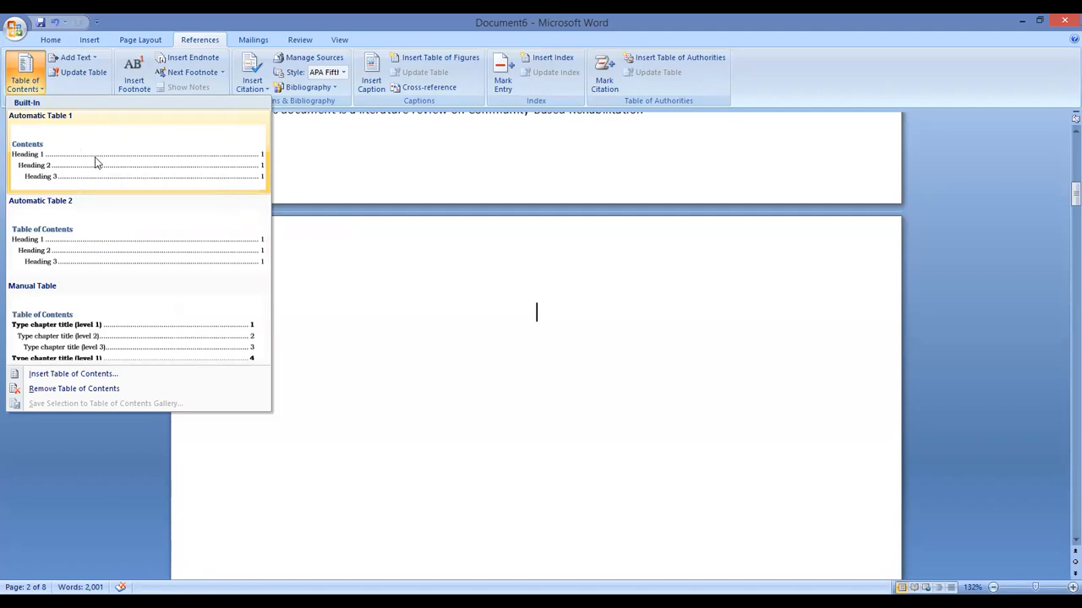
{"action": "left_click", "coordinate": [129, 165]}
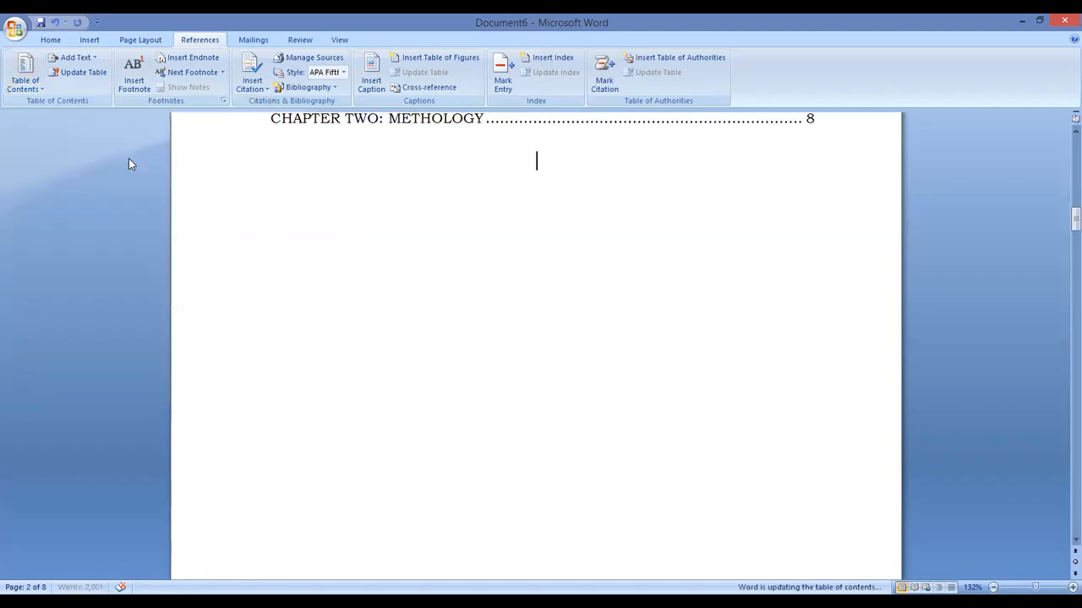
{"action": "scroll", "coordinate": [785, 260], "scroll_direction": "up", "scroll_amount": 4}
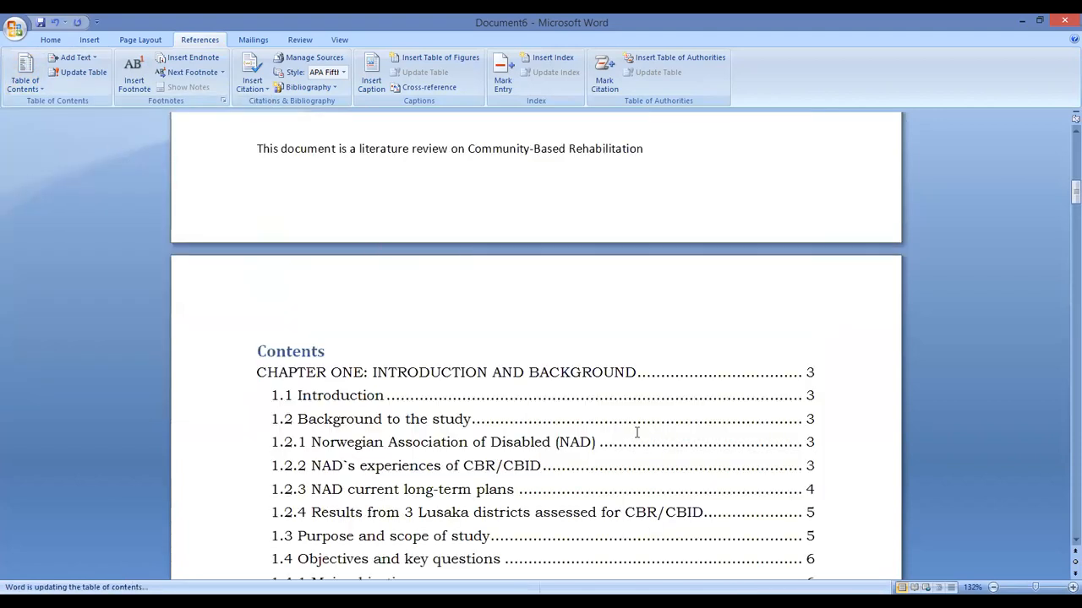
{"action": "scroll", "coordinate": [721, 367], "scroll_direction": "down", "scroll_amount": 2}
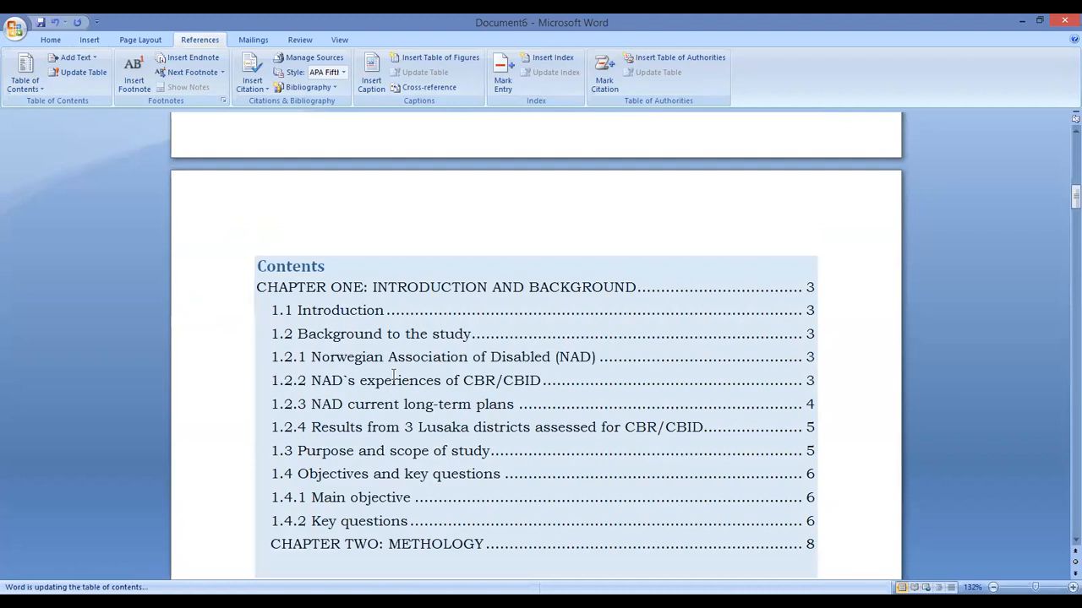
{"action": "scroll", "coordinate": [536, 499], "scroll_direction": "down", "scroll_amount": 2}
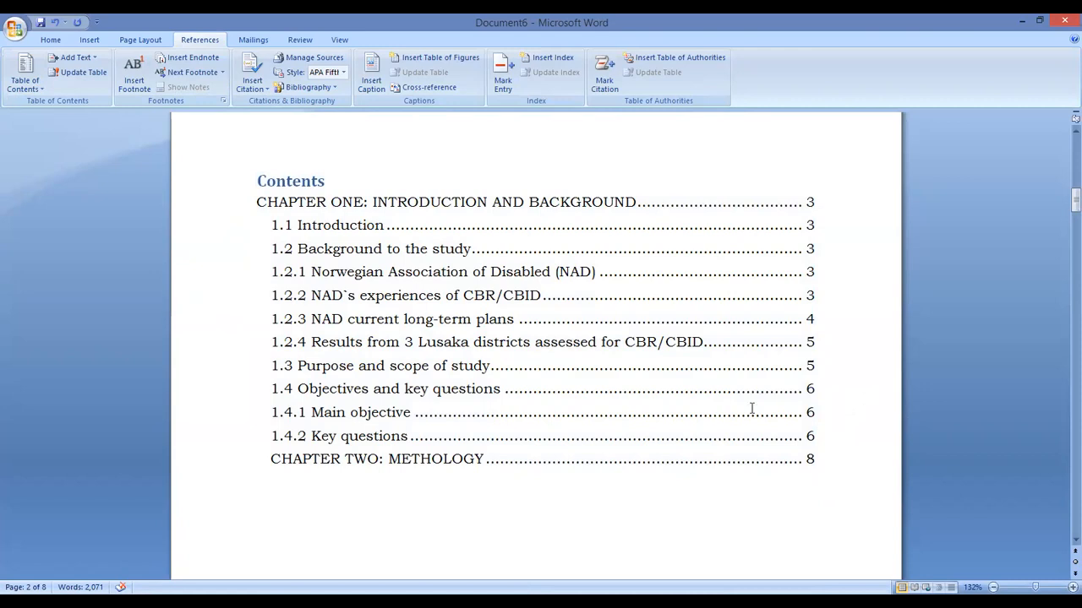
{"action": "scroll", "coordinate": [864, 321], "scroll_direction": "down", "scroll_amount": 3}
{"action": "scroll", "coordinate": [836, 331], "scroll_direction": "up", "scroll_amount": 15}
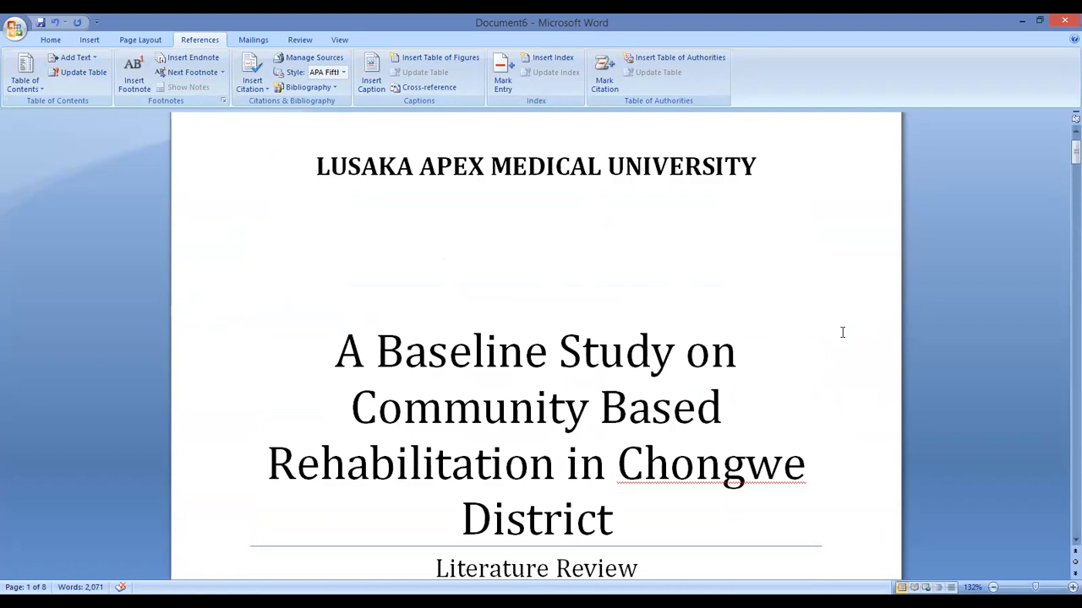
{"action": "scroll", "coordinate": [842, 332], "scroll_direction": "down", "scroll_amount": 15}
{"action": "scroll", "coordinate": [843, 332], "scroll_direction": "down", "scroll_amount": 8}
{"action": "scroll", "coordinate": [771, 313], "scroll_direction": "down", "scroll_amount": 6}
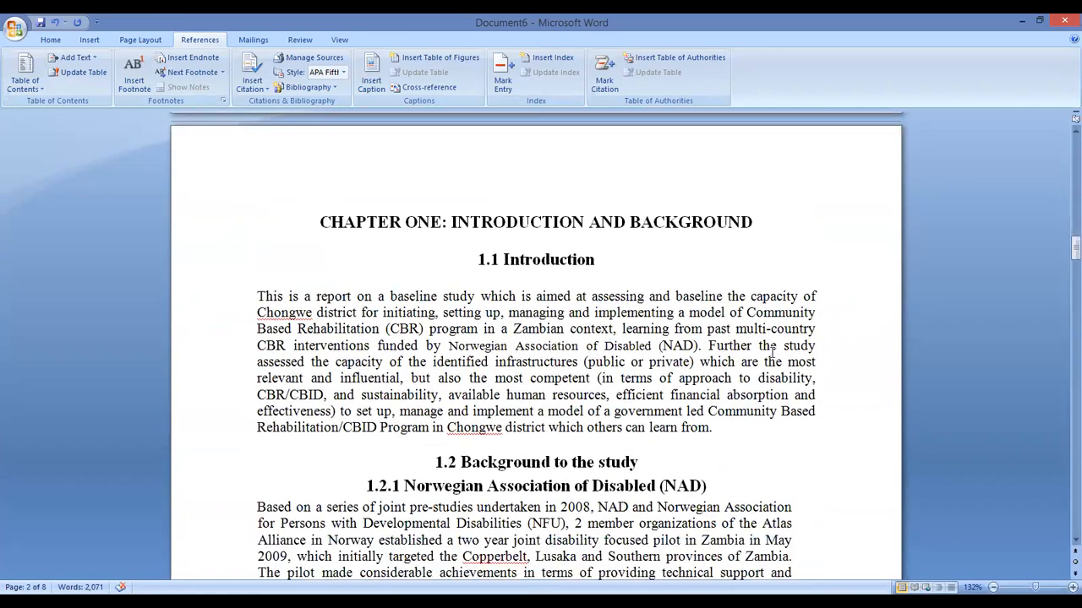
{"action": "scroll", "coordinate": [774, 347], "scroll_direction": "down", "scroll_amount": 20}
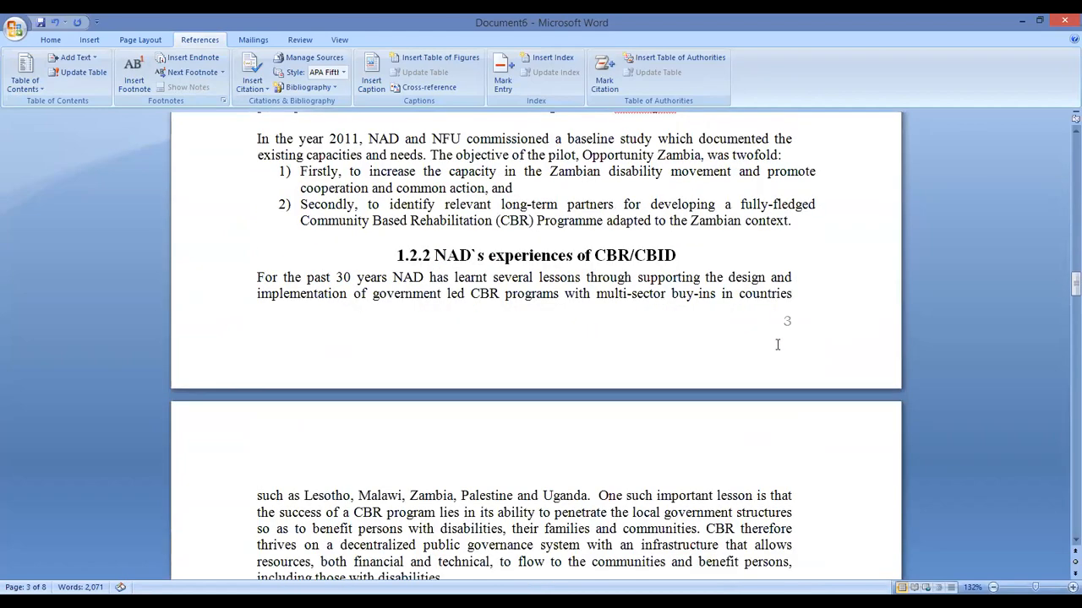
{"action": "scroll", "coordinate": [779, 348], "scroll_direction": "down", "scroll_amount": 15}
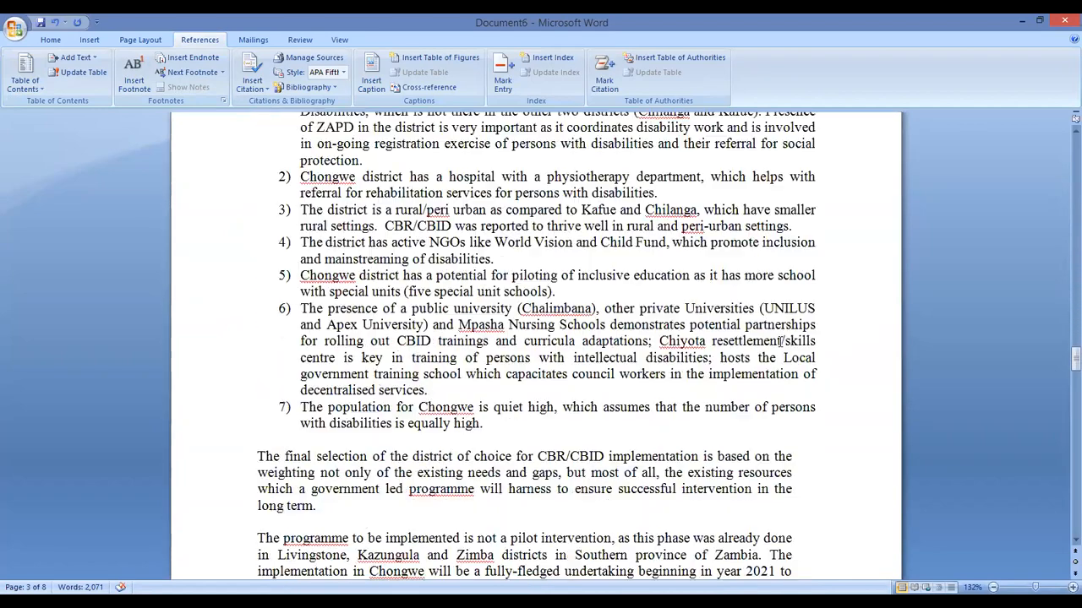
{"action": "scroll", "coordinate": [791, 345], "scroll_direction": "down", "scroll_amount": 12}
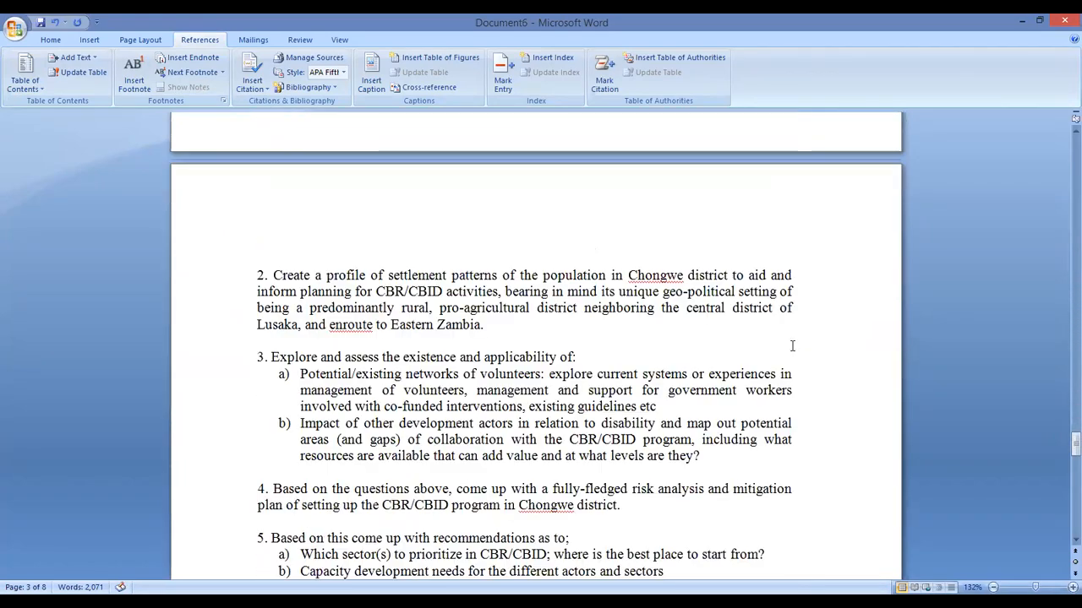